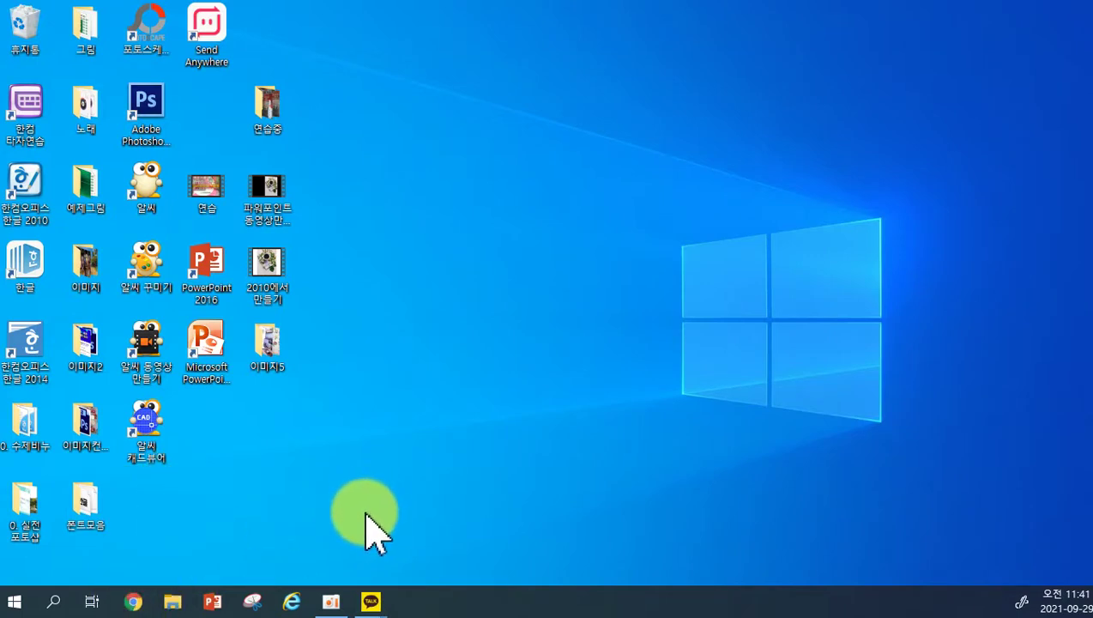
Launch Internet Explorer maximized and open the NAVER home page in a new tab from ZUM.
click(293, 602)
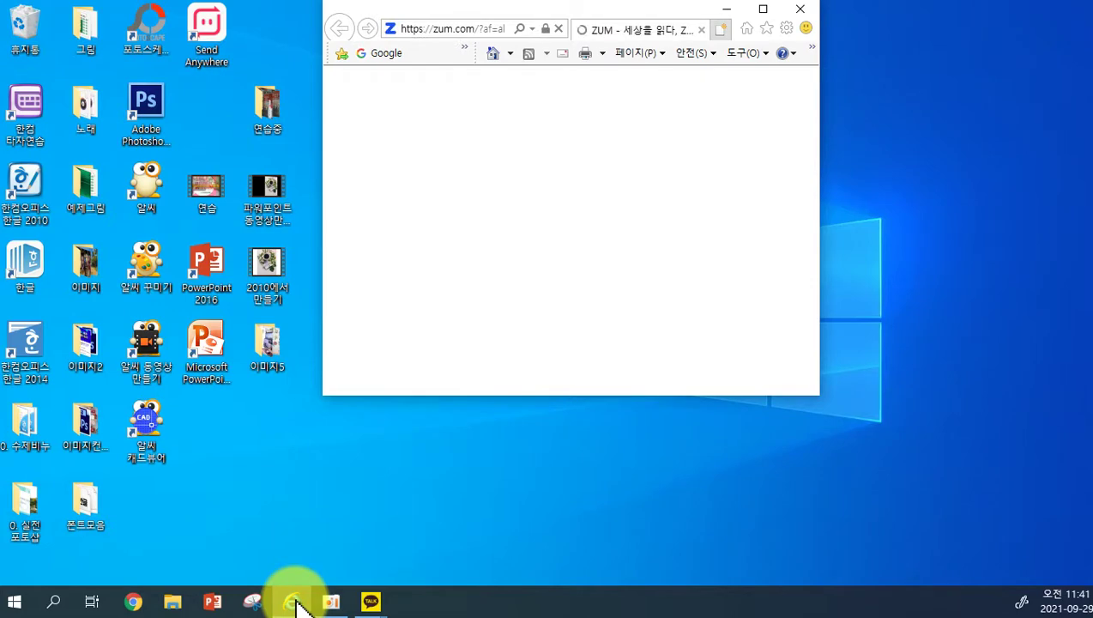
click(763, 10)
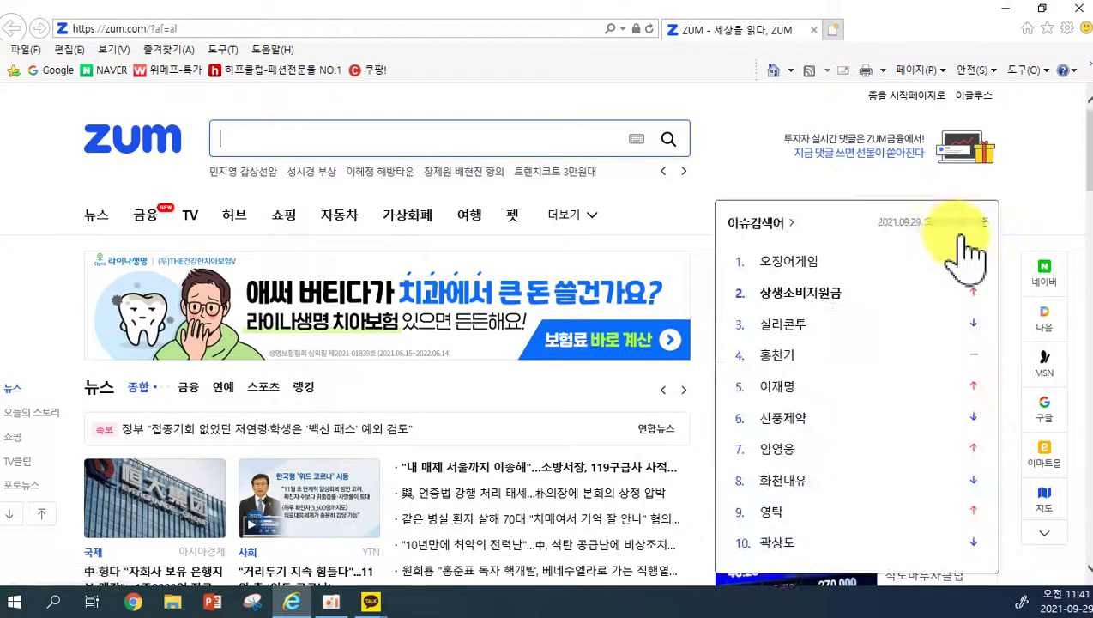
click(1045, 277)
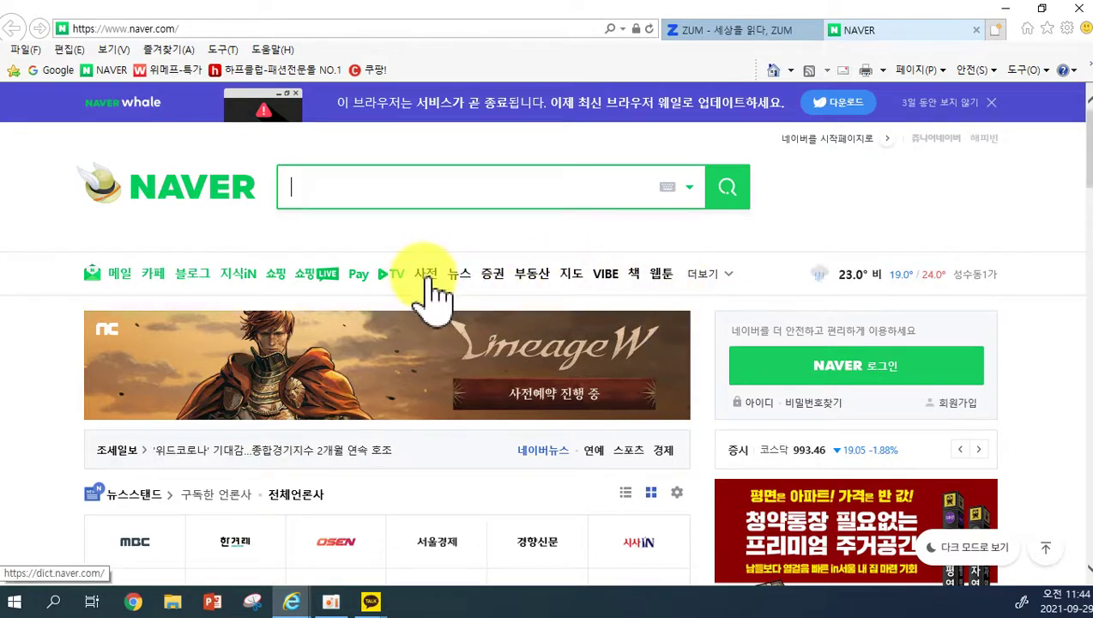
Open the Naver 사전 dictionary, go back to the home page, then open 사전 again.
click(426, 277)
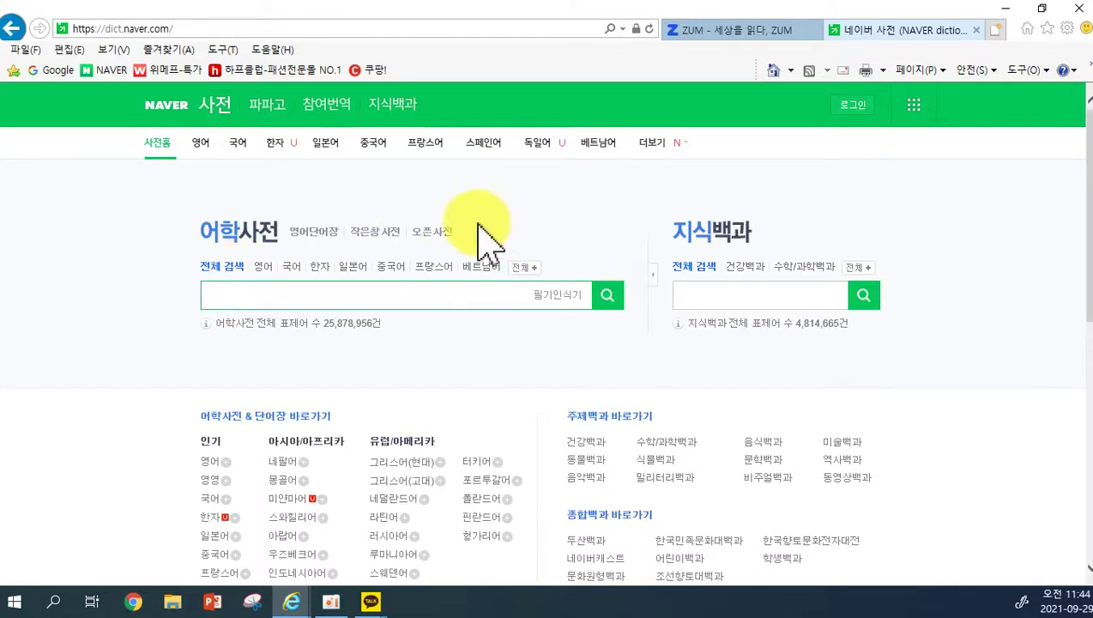
click(11, 27)
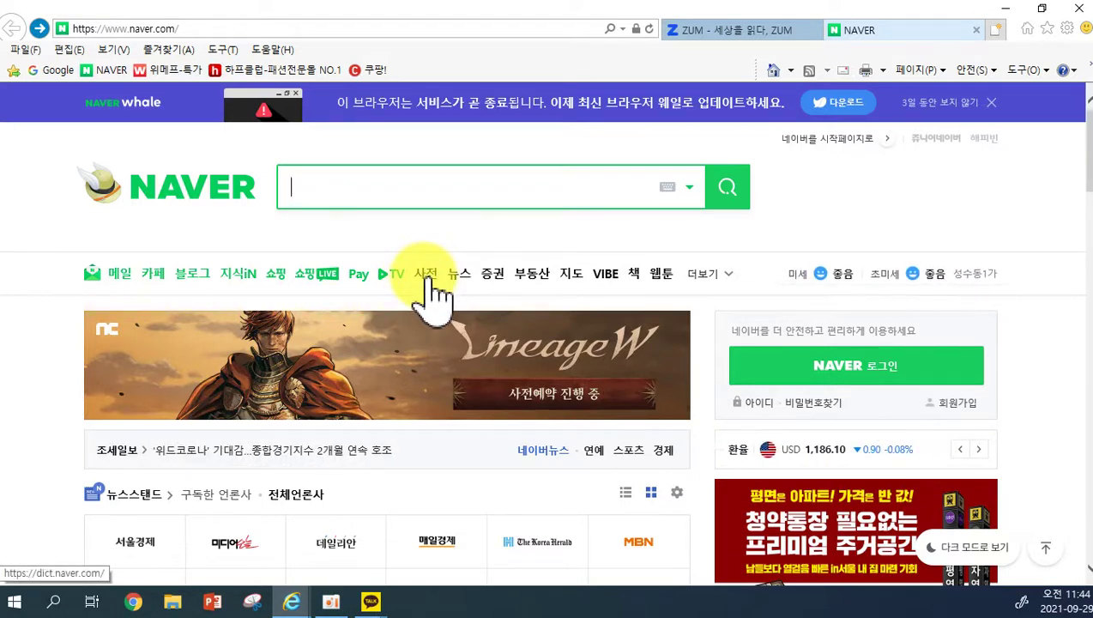
click(427, 279)
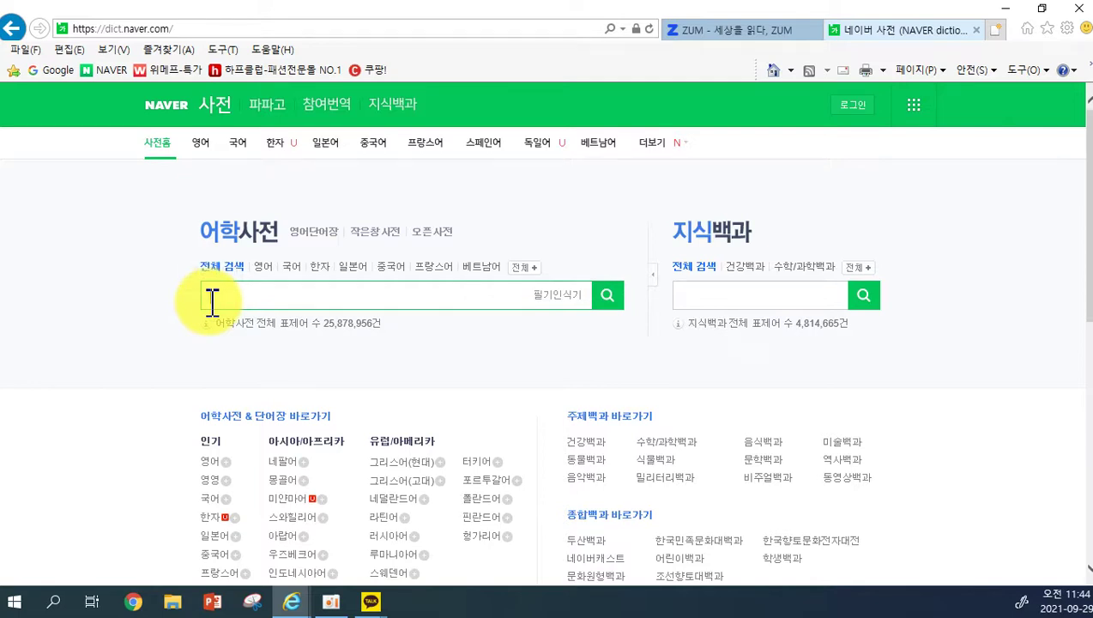
Search the 어학사전 box for 격세지감 to show its Korean and English entries.
text(억세지가ㅁ)
click(607, 294)
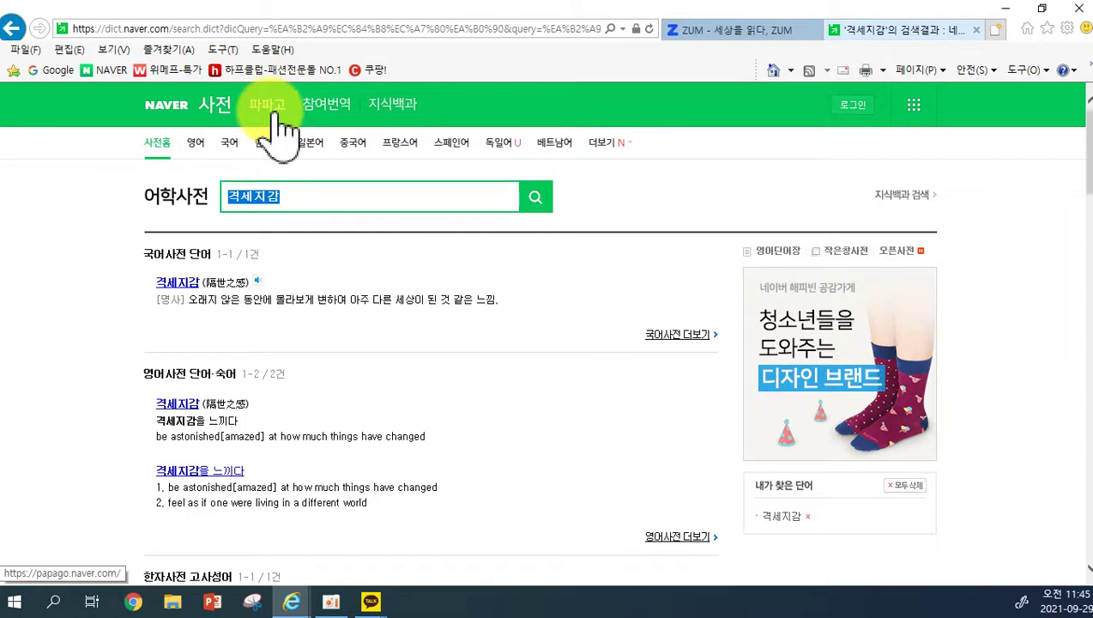
Switch to Papago and enter the Korean sentence 따뜻한 바람을 타고 봄이 찾아왔어요.
click(268, 107)
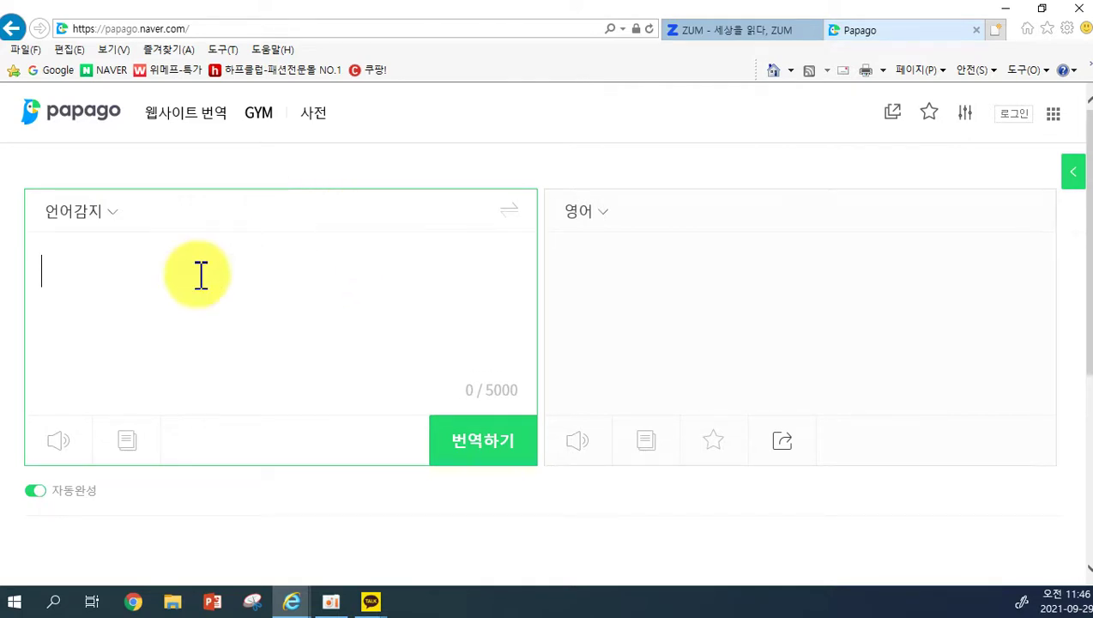
text(따뜻한 바)
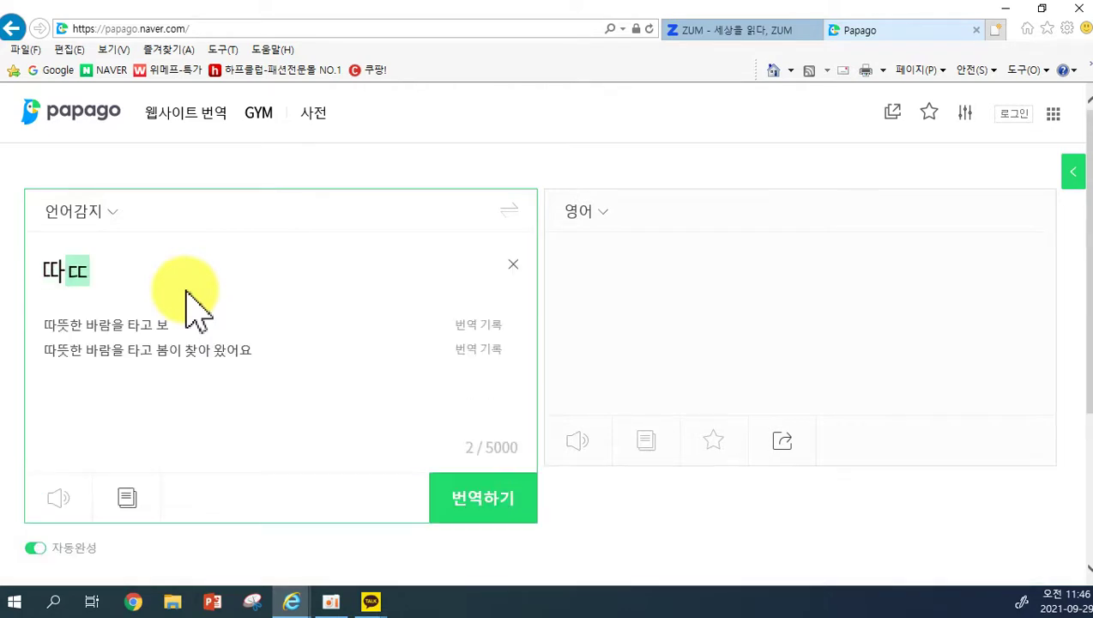
text(람을 타고)
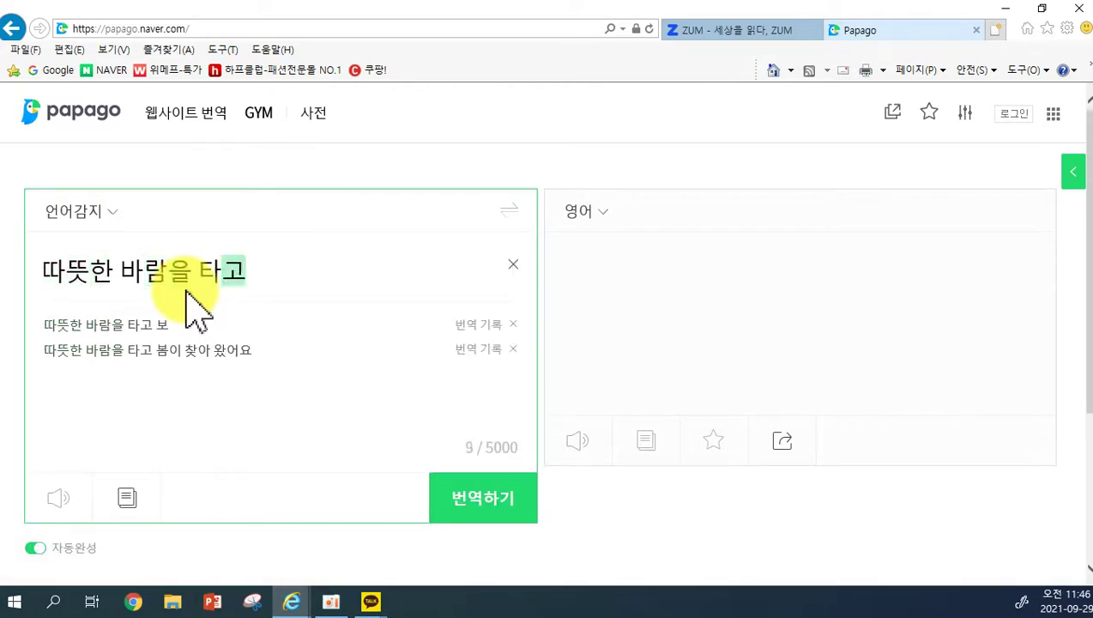
text( 봄이 ㅊ찾아왔어요)
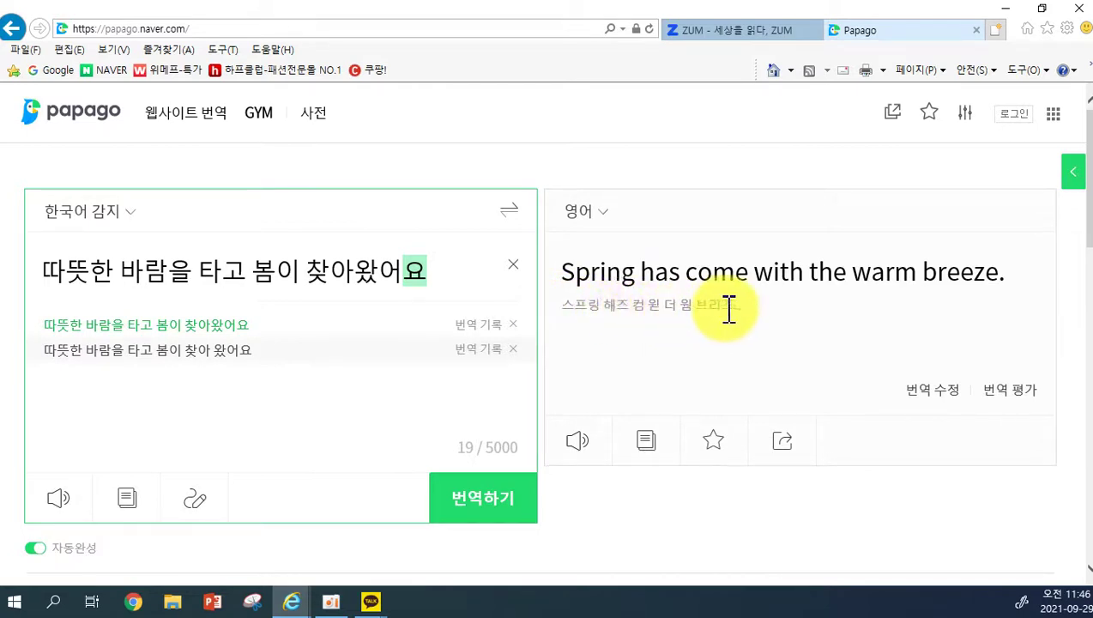
Play and copy the translation 'Spring has come with the warm breeze.', then bring up Windows search.
click(584, 453)
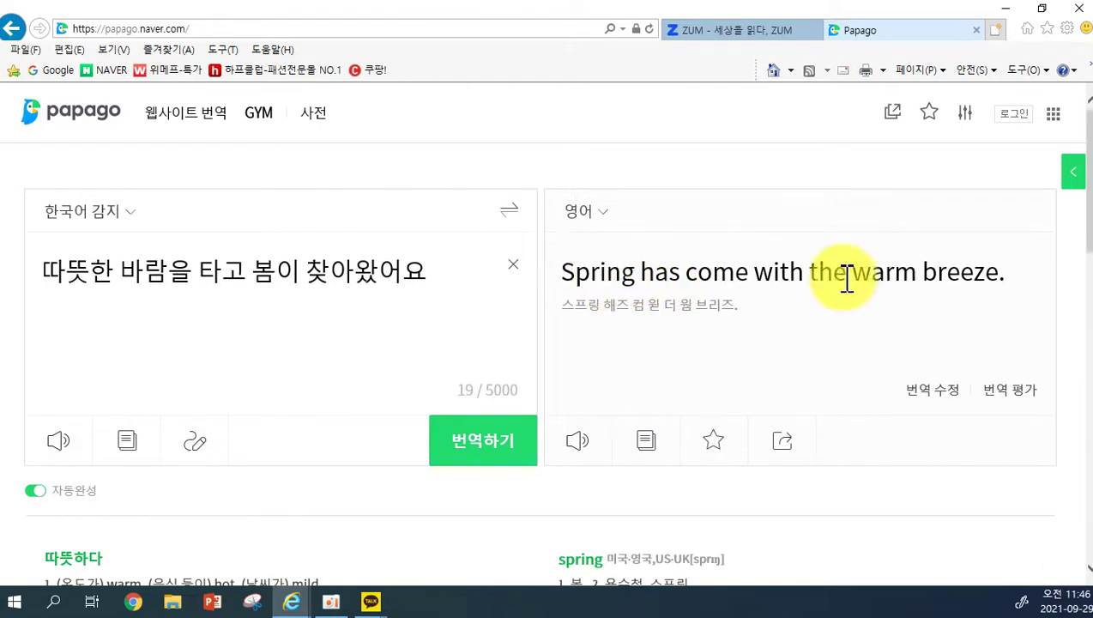
click(643, 449)
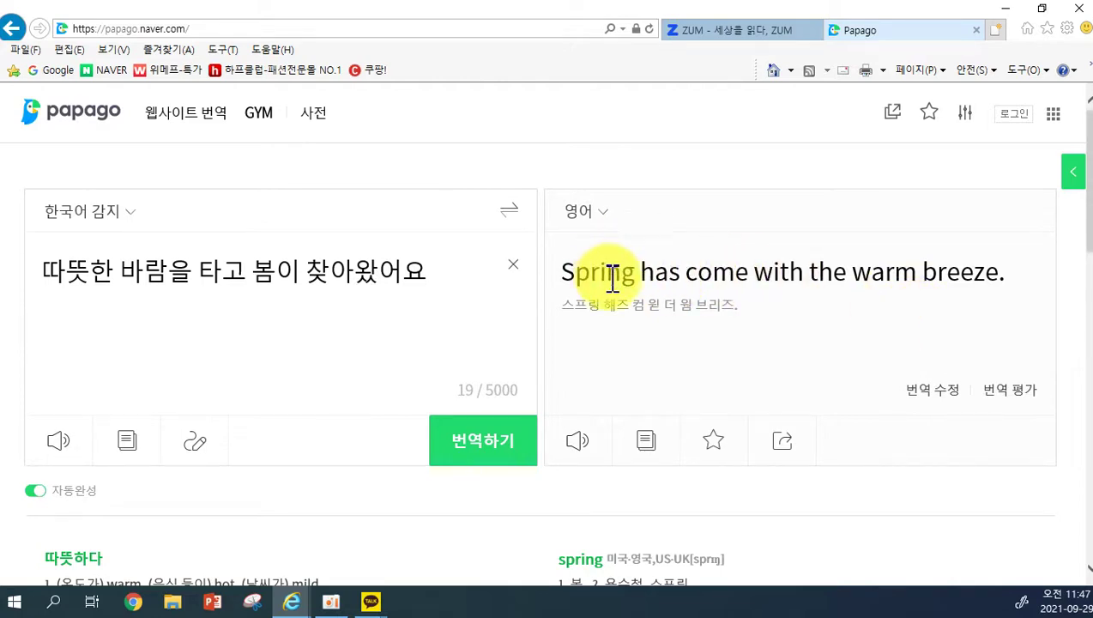
click(53, 601)
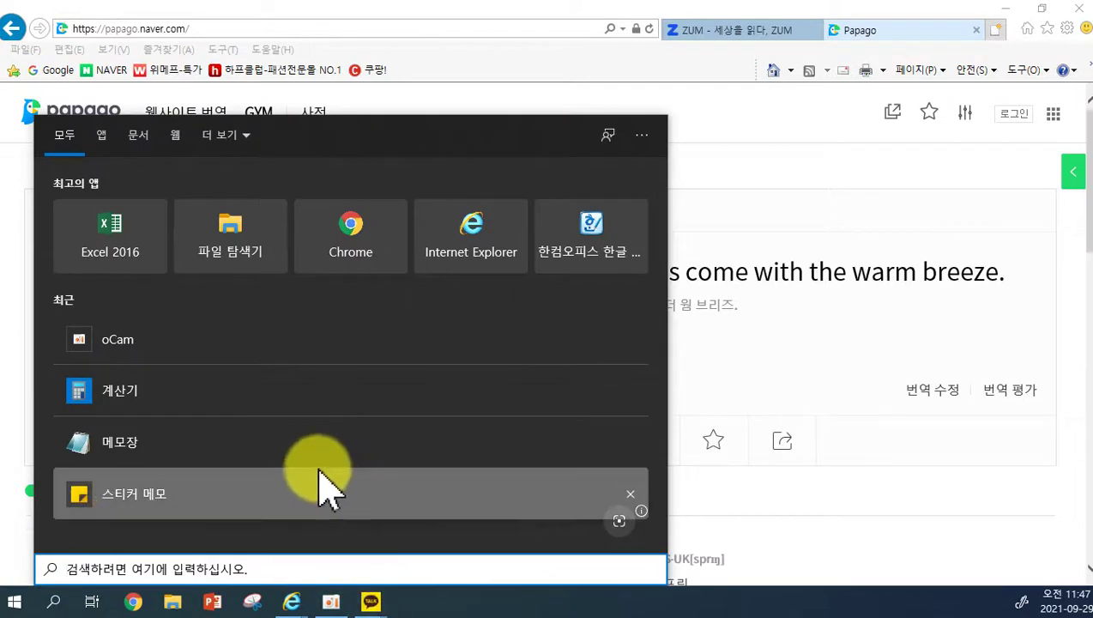
Paste 'Spring has come with the warm breeze.' into a new Notepad note, then close it unsaved.
click(307, 452)
key(ctrl+v)
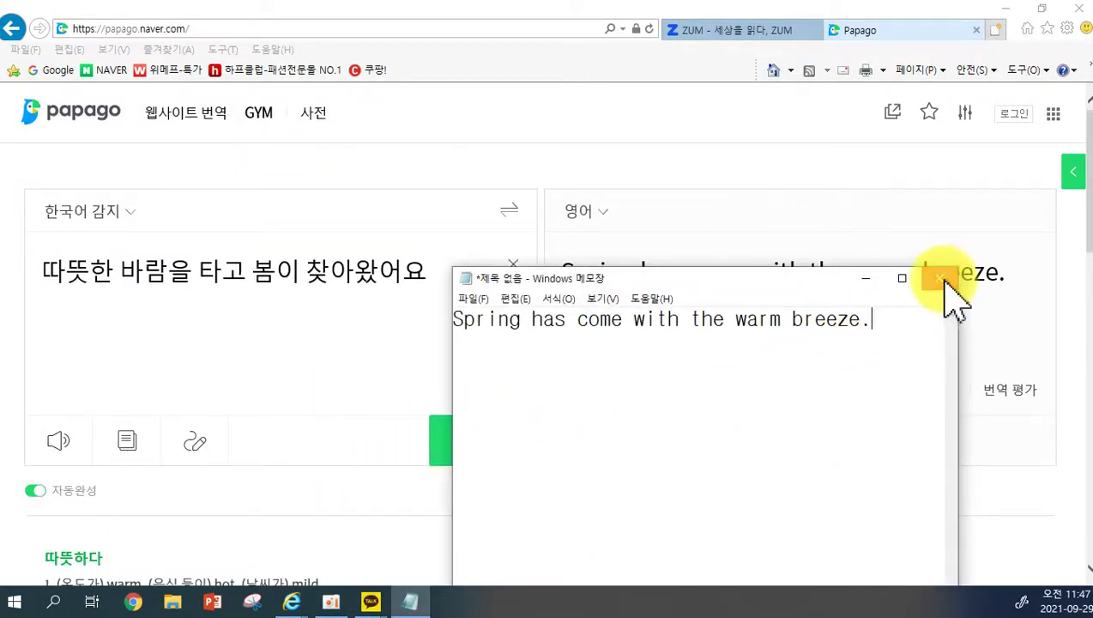
click(945, 278)
click(587, 298)
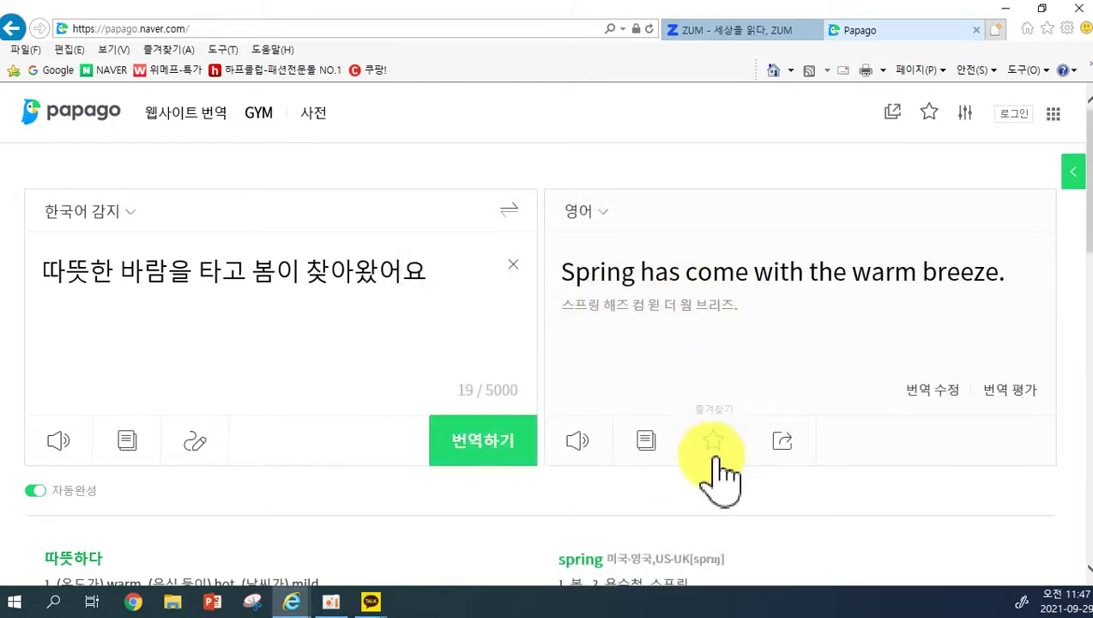
scroll(630, 427, down, 2)
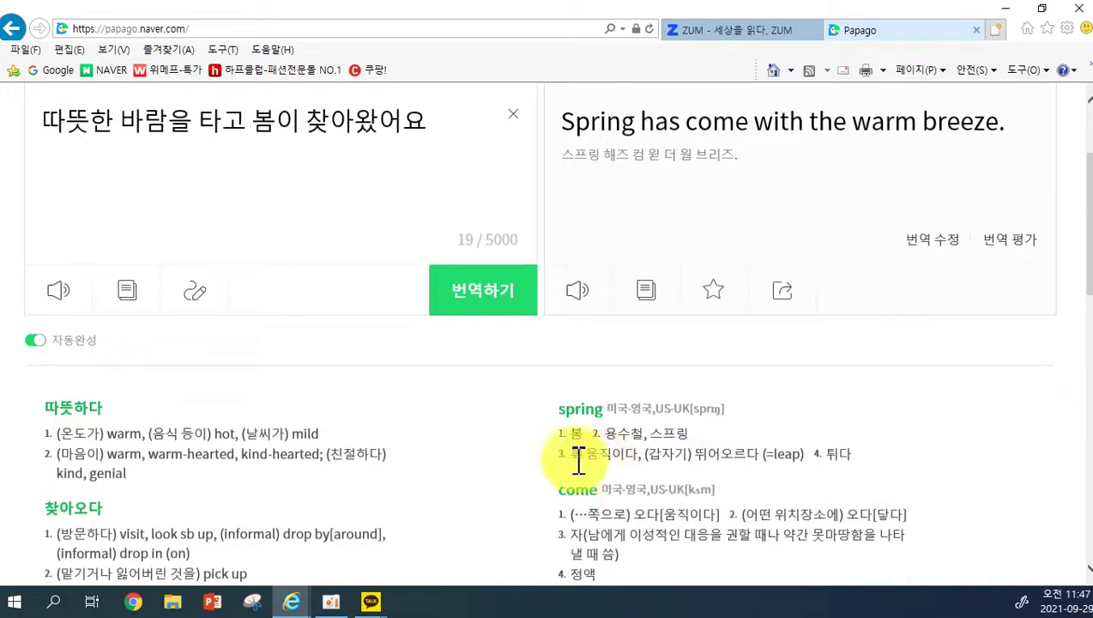
scroll(309, 506, down, 1)
scroll(215, 348, up, 3)
scroll(446, 352, down, 3)
scroll(318, 429, down, 10)
scroll(584, 437, up, 4)
scroll(605, 402, up, 7)
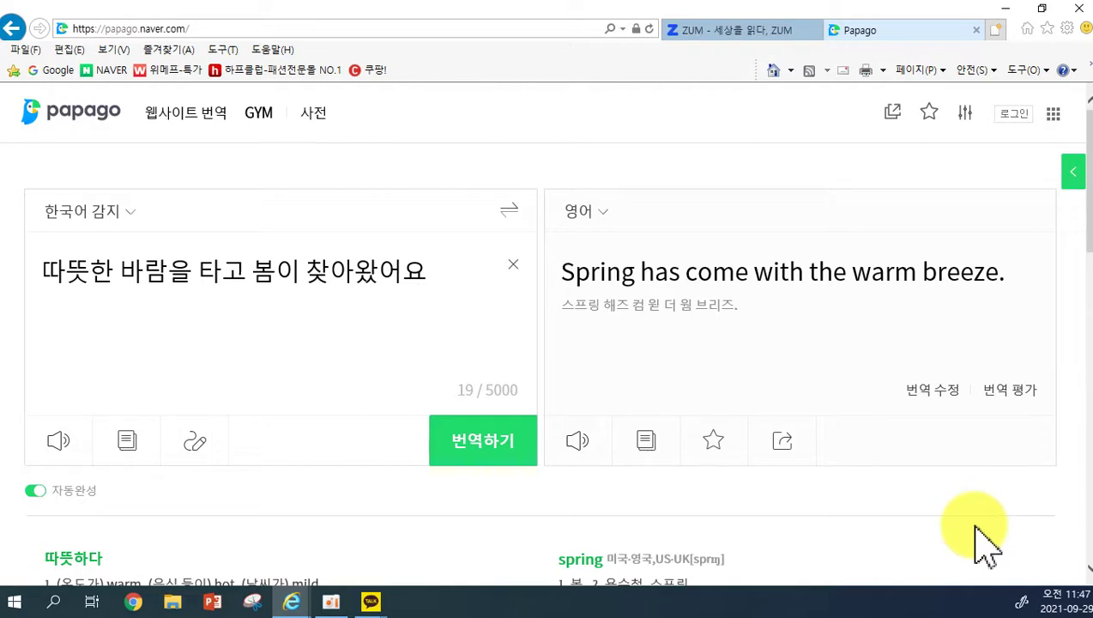
Change Papago's target language to 일본어, then to 중국어(간체), giving 乘着暖风春天来了.
click(604, 215)
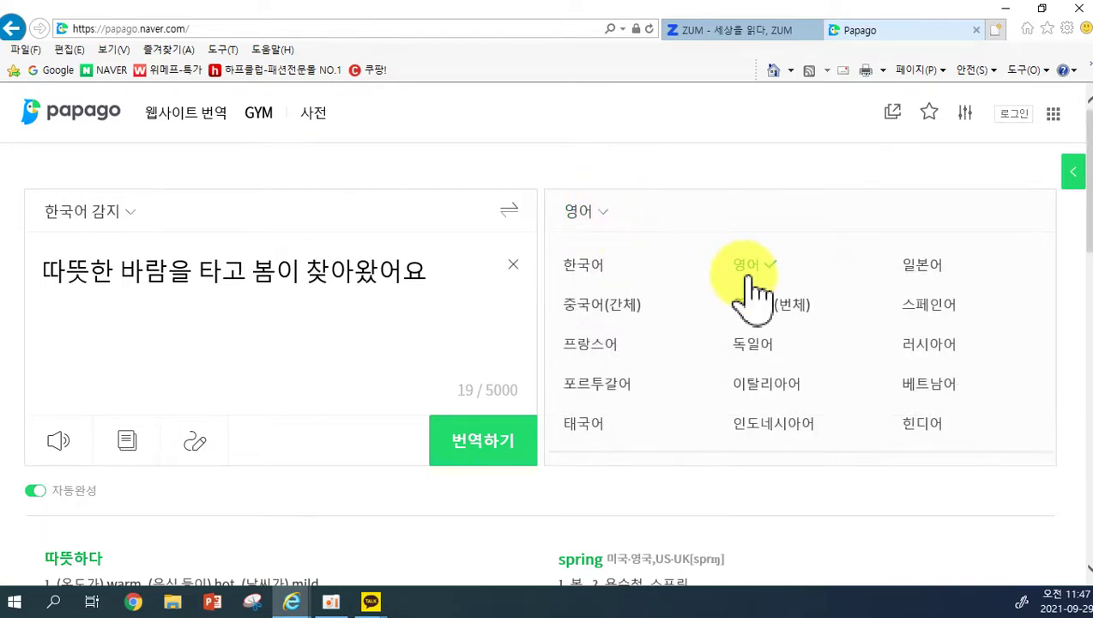
click(908, 266)
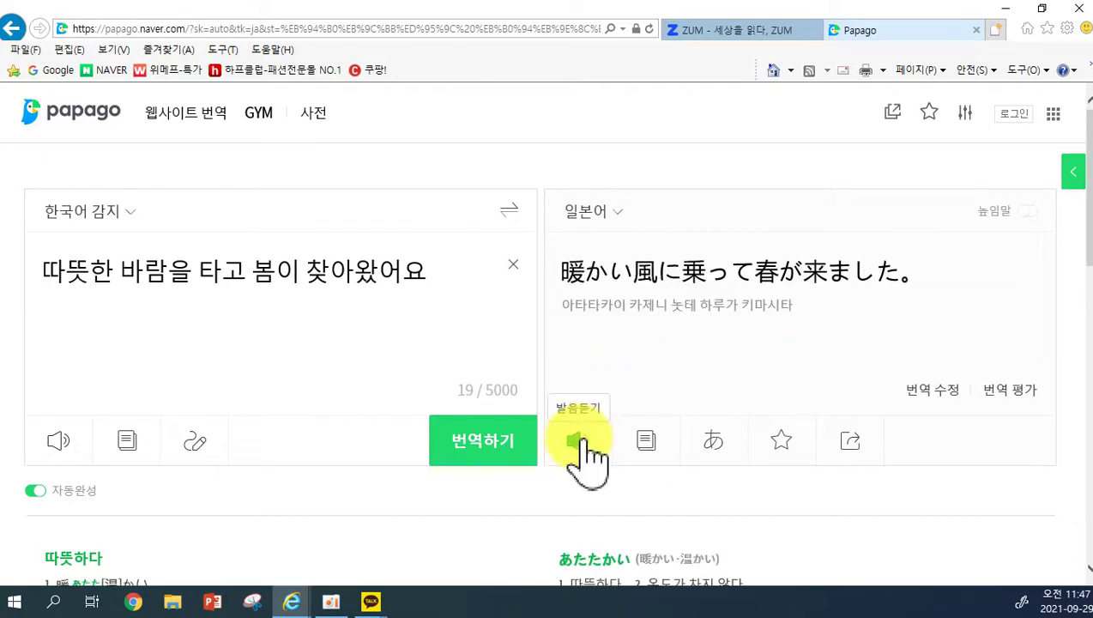
click(625, 215)
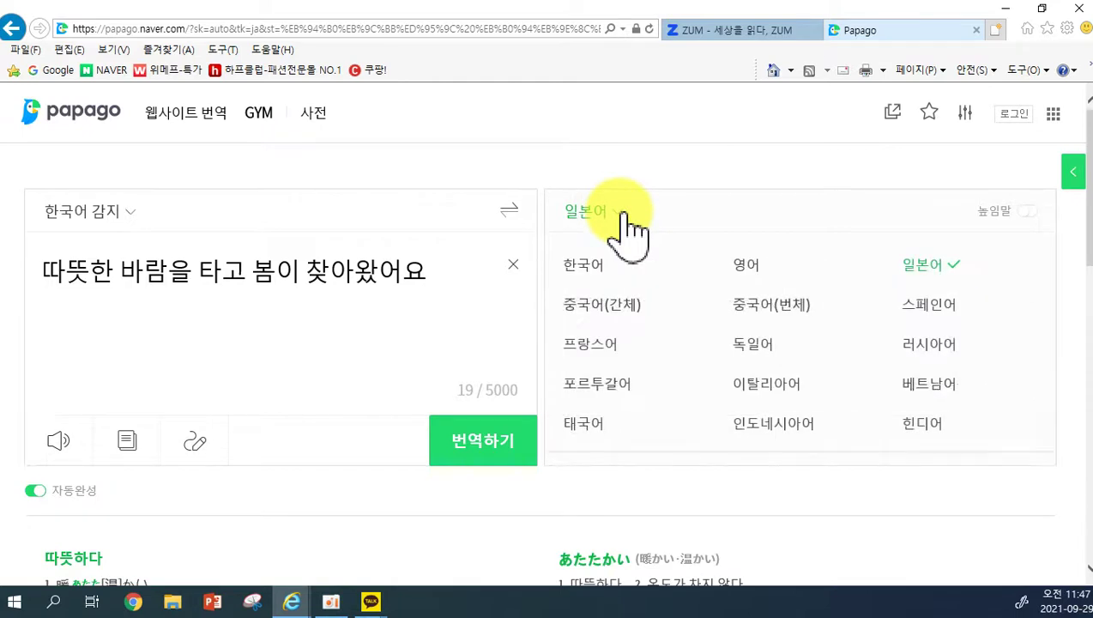
click(625, 311)
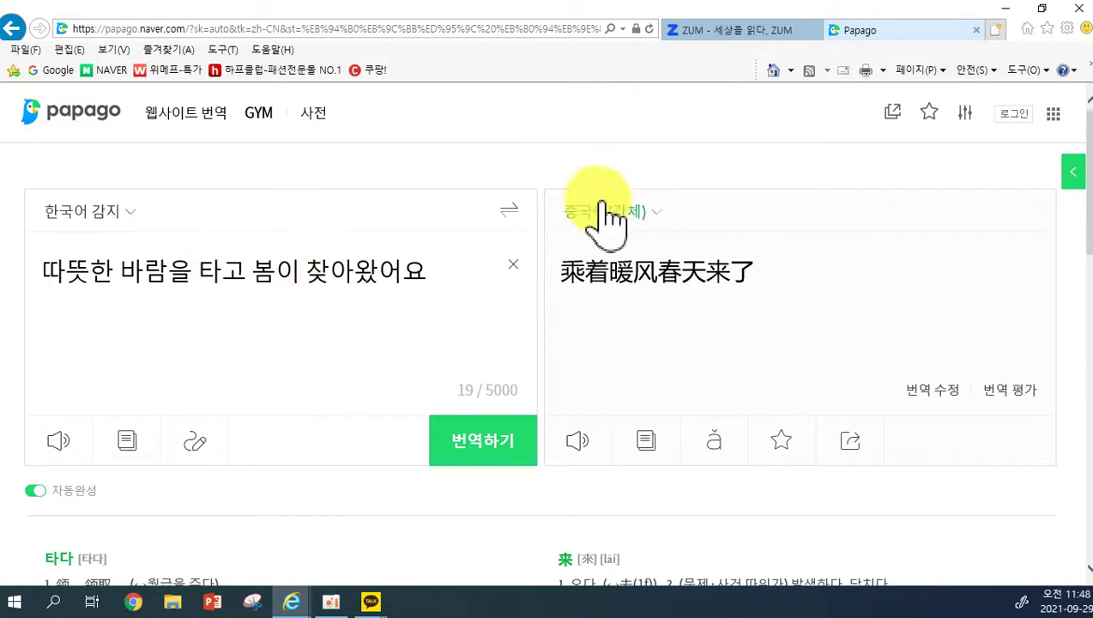
click(619, 215)
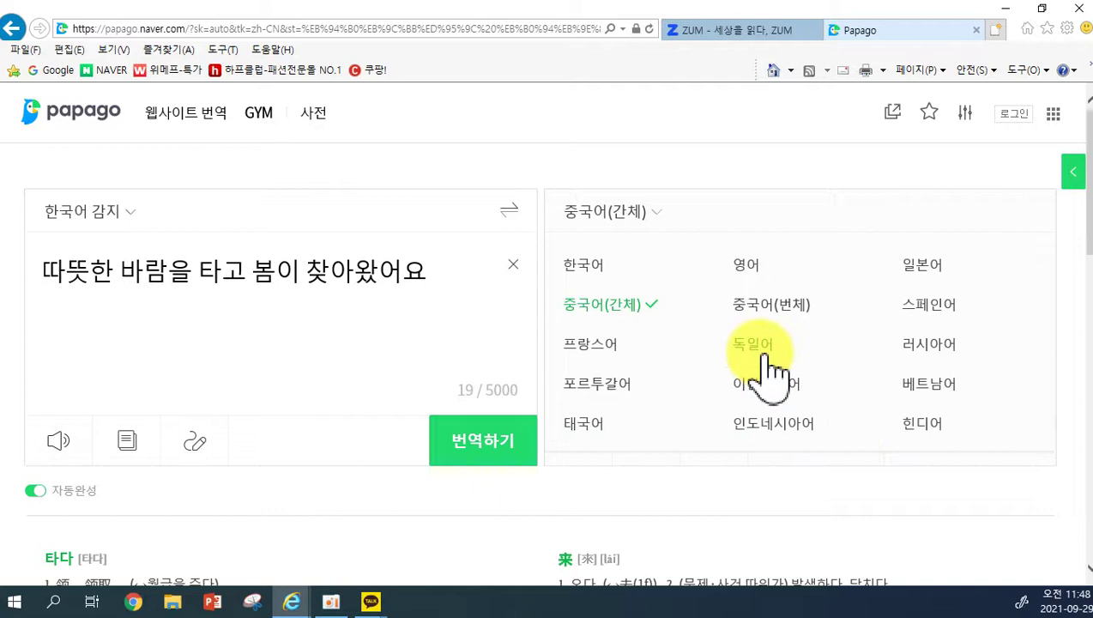
Keep Simplified Chinese and display pinyin 'chéngzhe nuǎnfēng chūntiān lái le' above the translation.
click(659, 222)
click(668, 227)
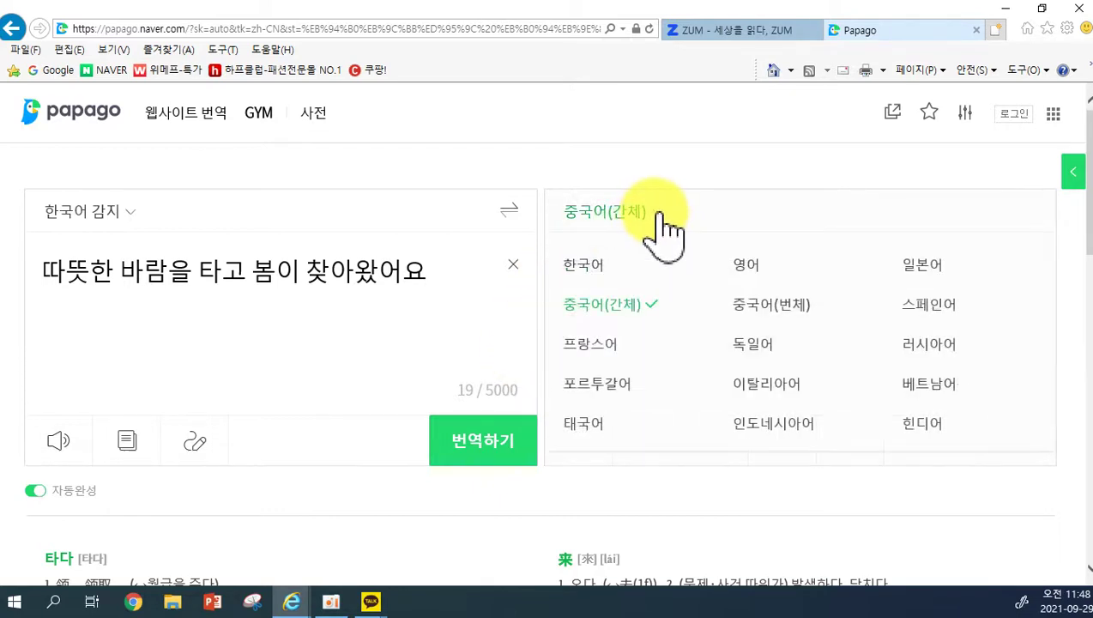
click(749, 253)
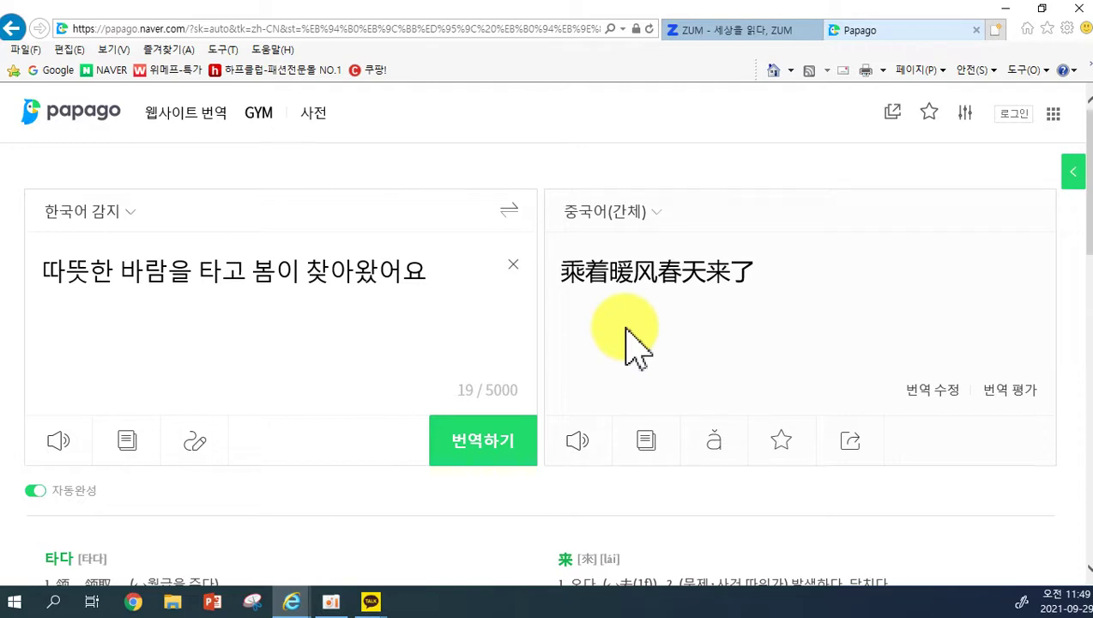
click(726, 440)
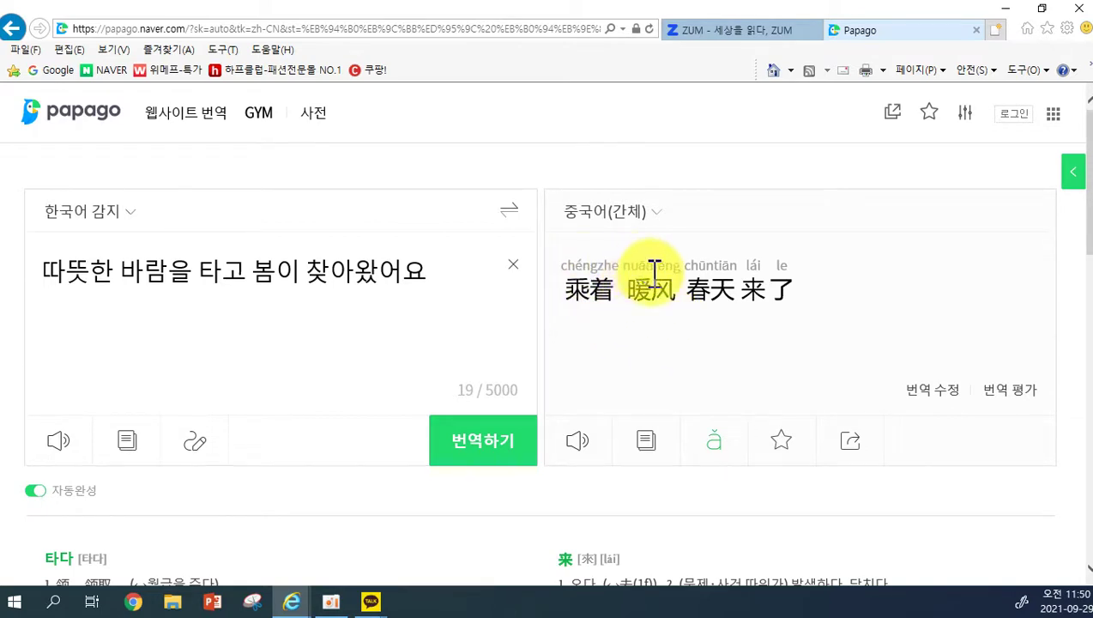
click(718, 446)
click(718, 446)
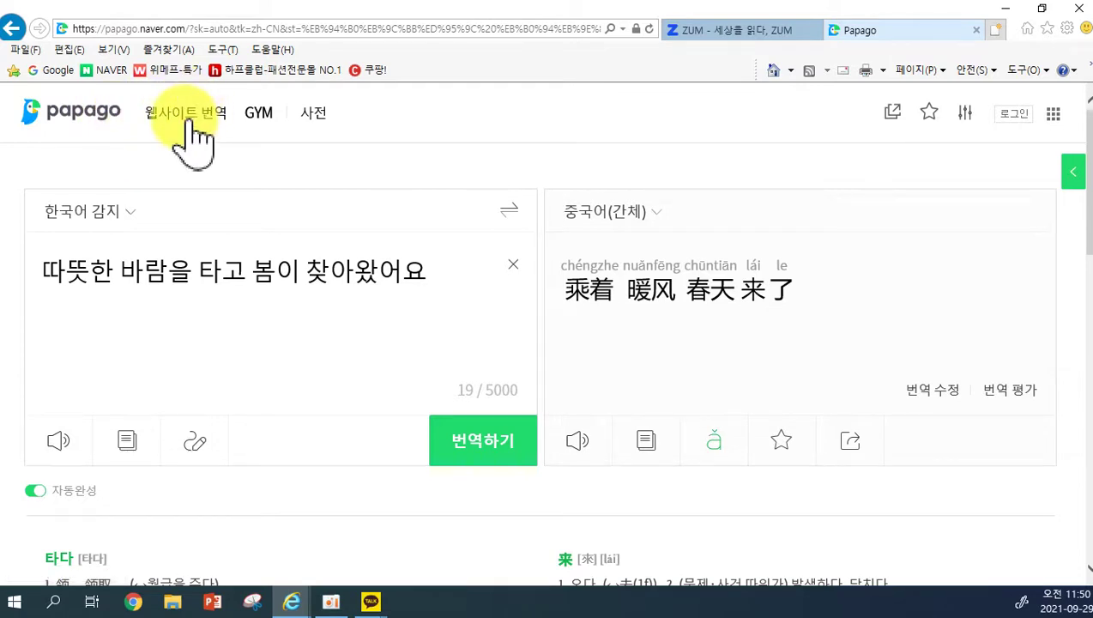
Open amazon.com translated into Korean via Papago website translation and scroll through it.
click(190, 120)
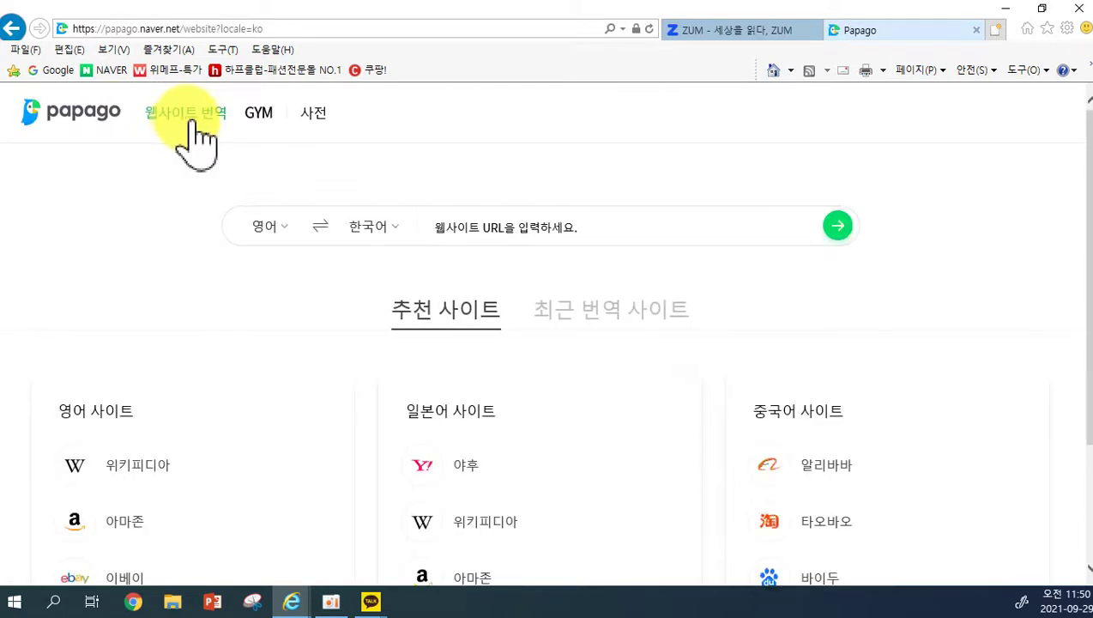
scroll(455, 327, down, 2)
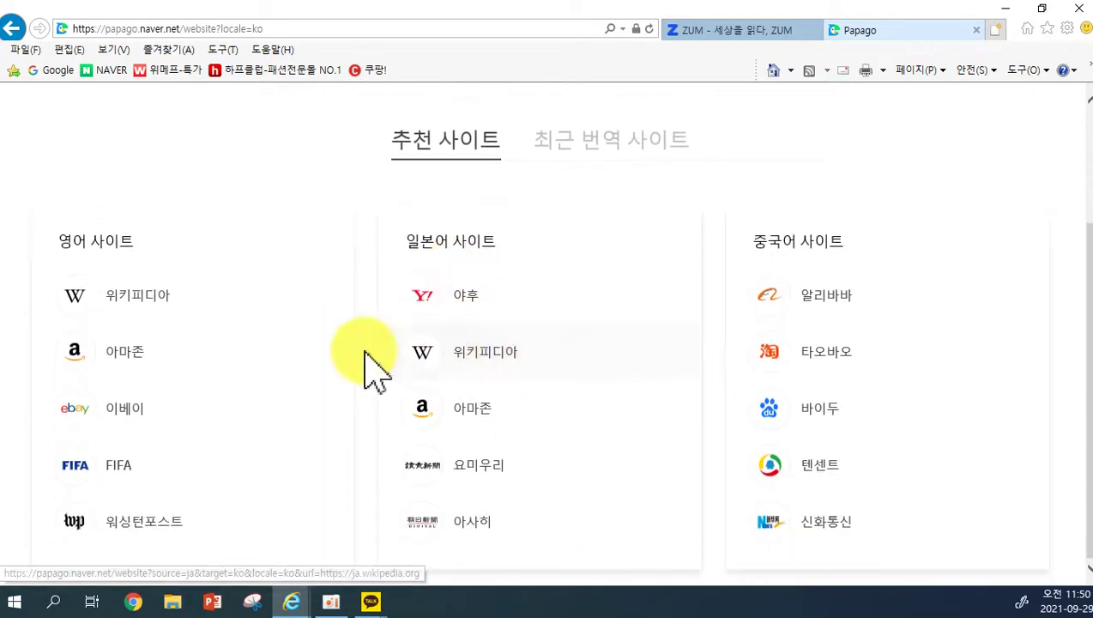
click(125, 369)
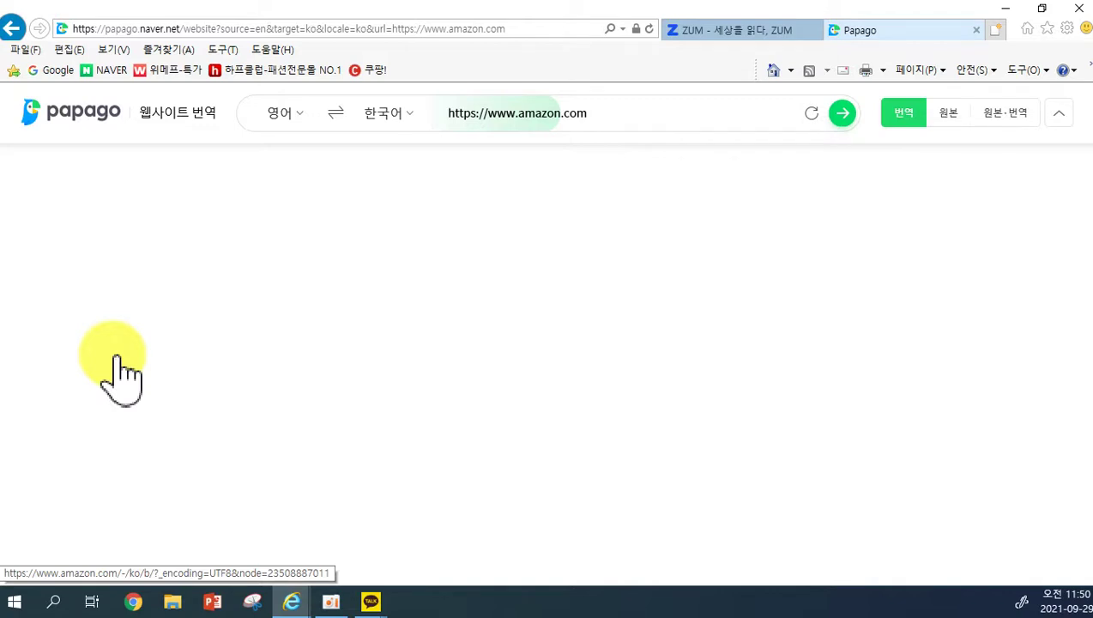
scroll(455, 434, down, 1)
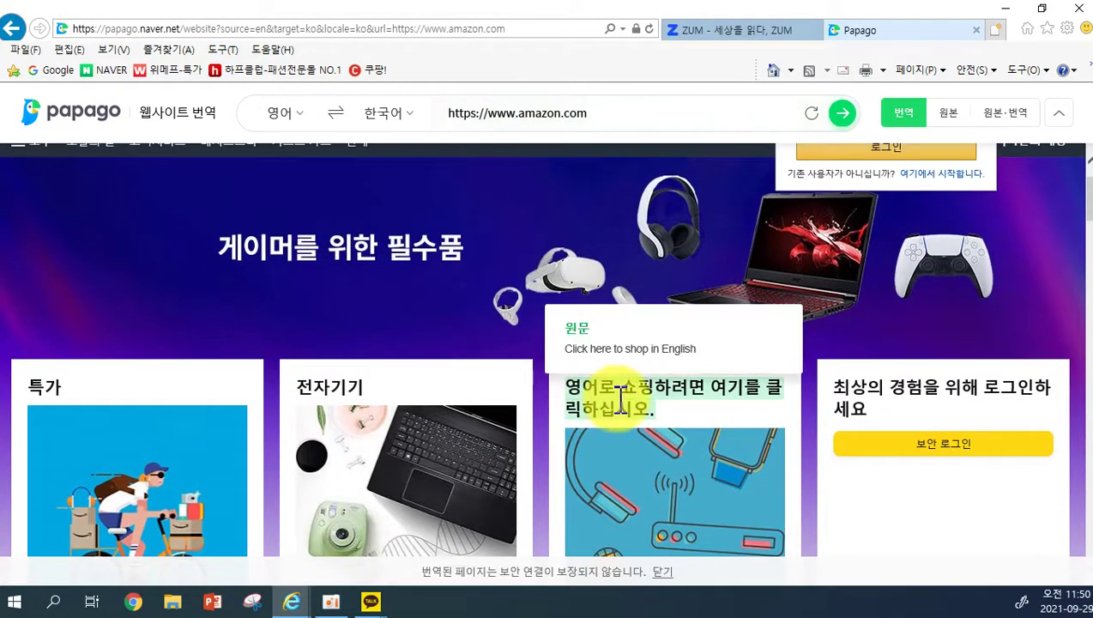
scroll(756, 378, down, 3)
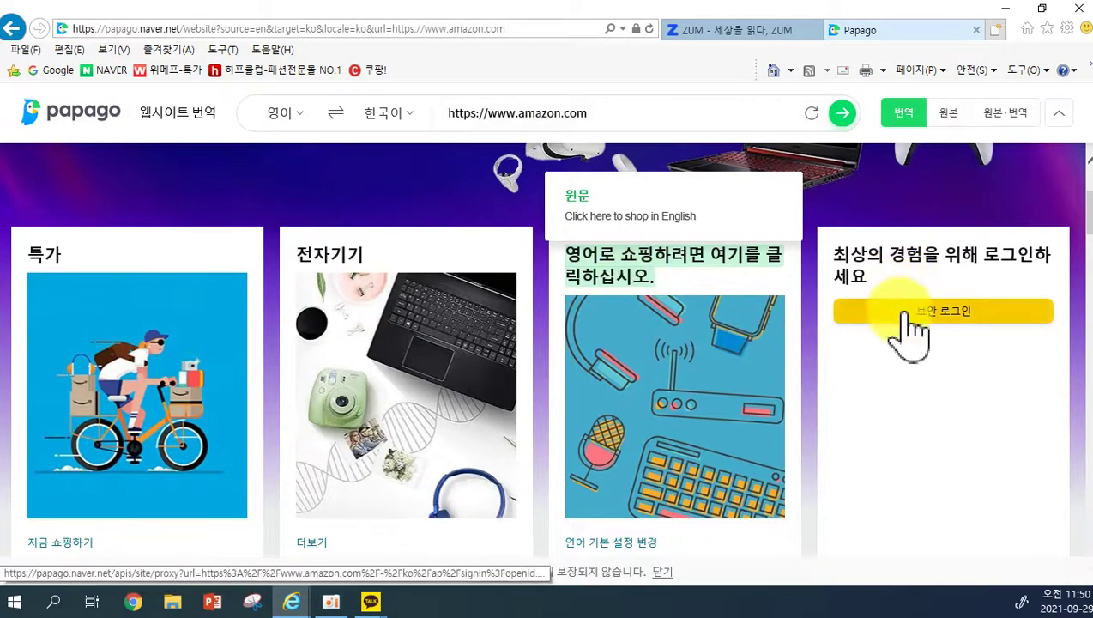
scroll(859, 360, down, 3)
scroll(683, 415, down, 3)
scroll(925, 391, down, 3)
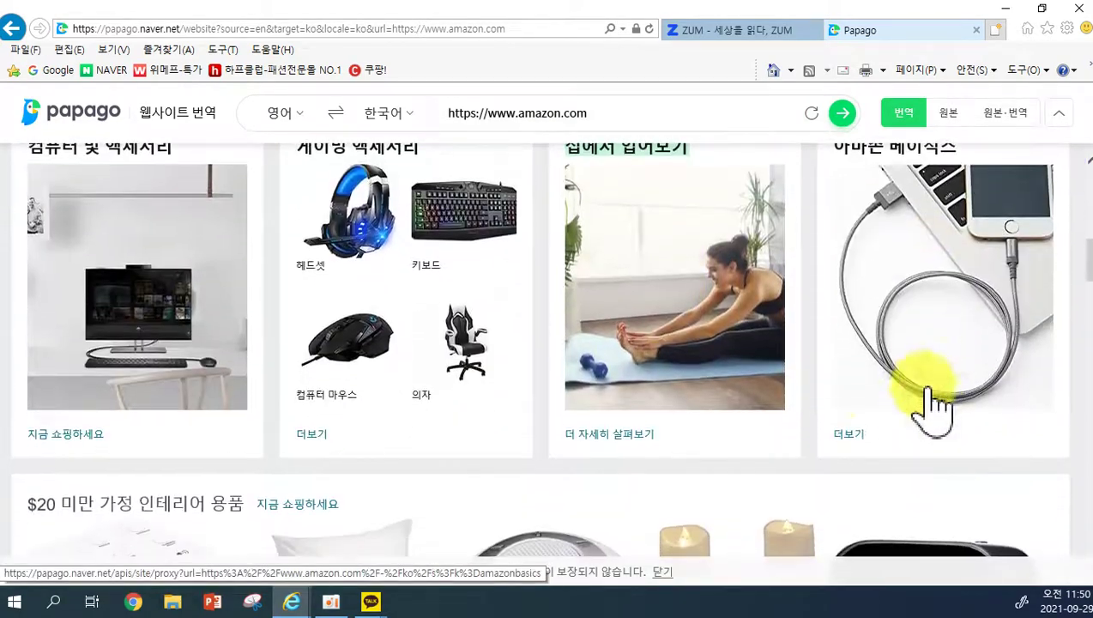
scroll(841, 412, down, 2)
scroll(777, 439, down, 7)
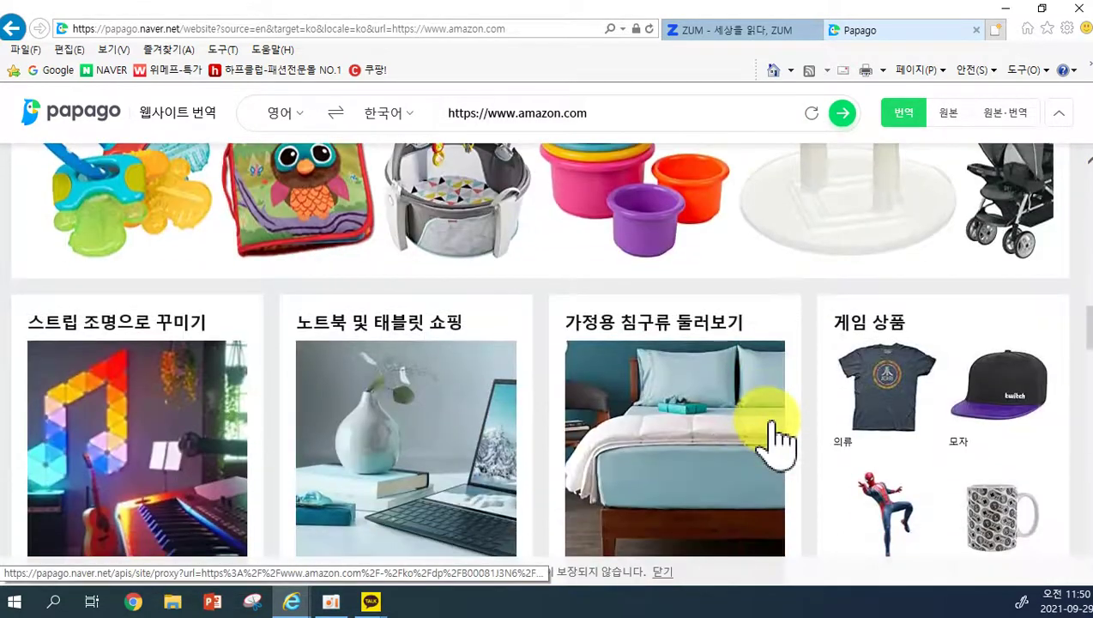
scroll(776, 440, down, 4)
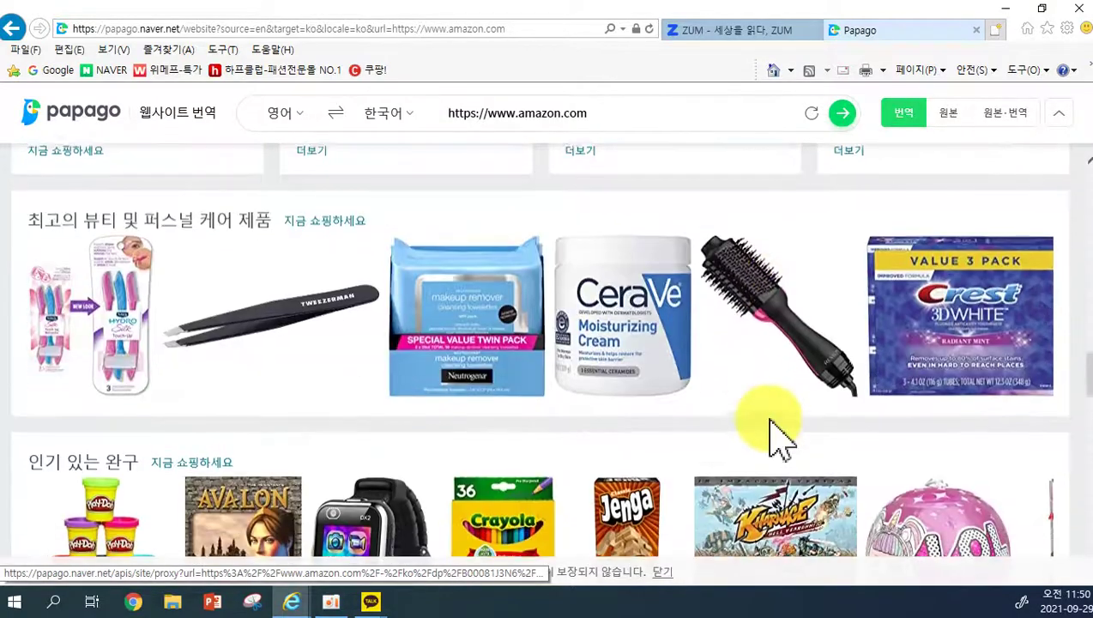
scroll(769, 438, down, 8)
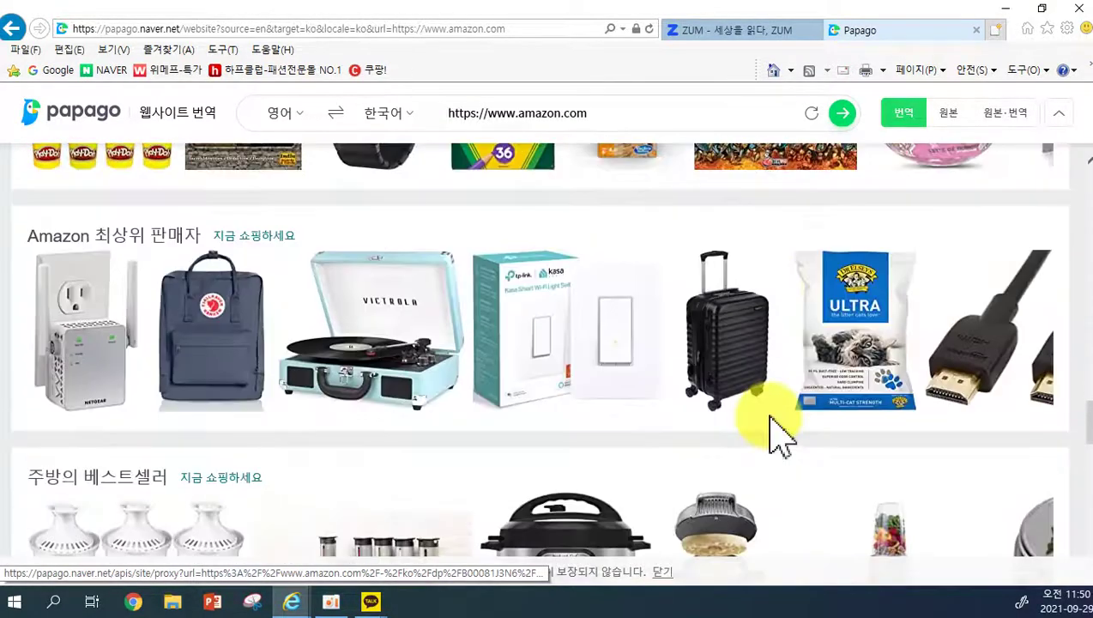
scroll(776, 438, down, 3)
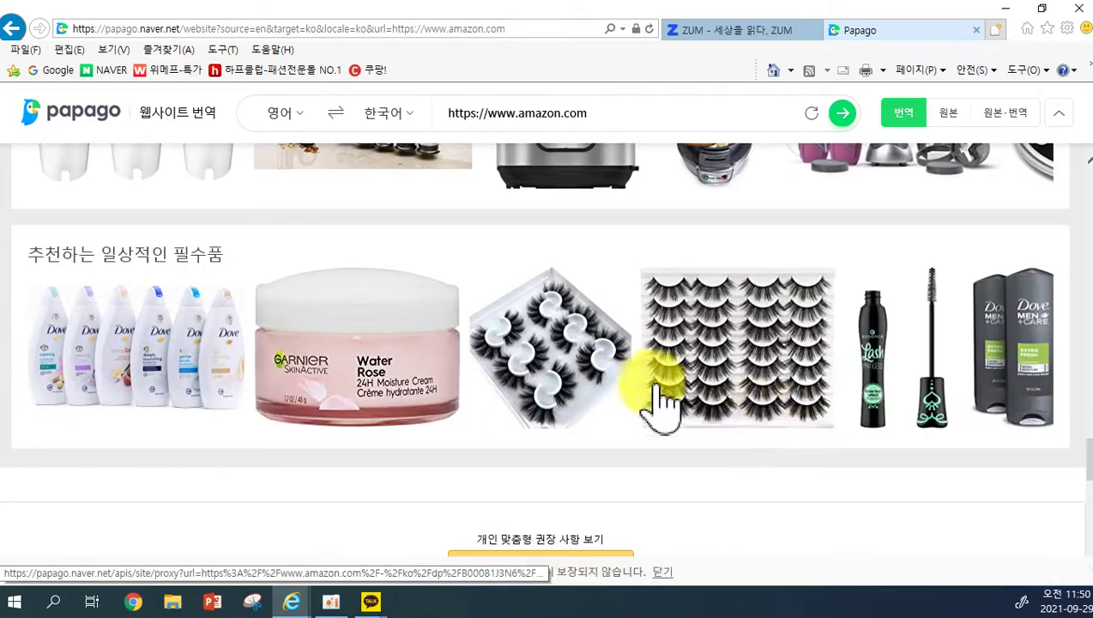
scroll(654, 391, down, 2)
scroll(532, 386, up, 15)
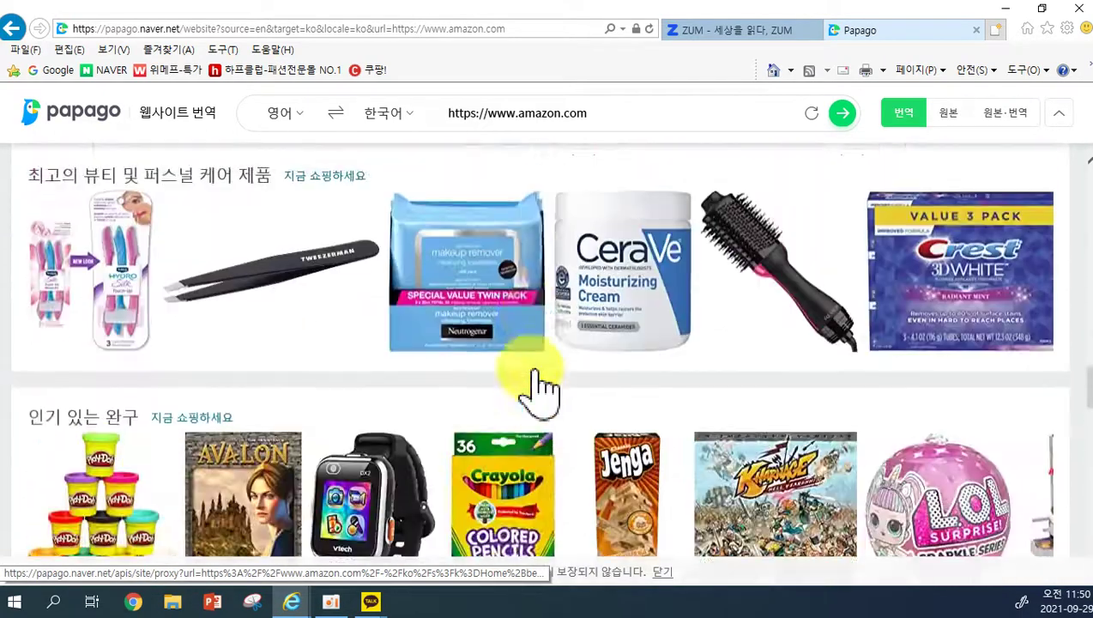
scroll(446, 330, up, 8)
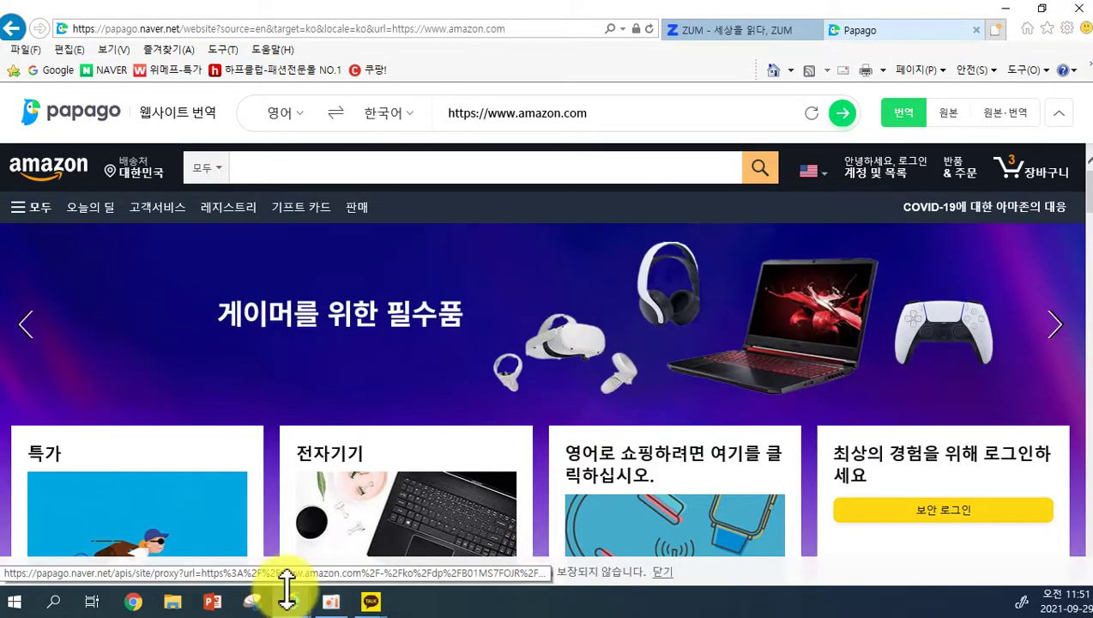
Switch from Internet Explorer to Google Chrome and maximize the Chrome window.
drag(286, 593, 334, 366)
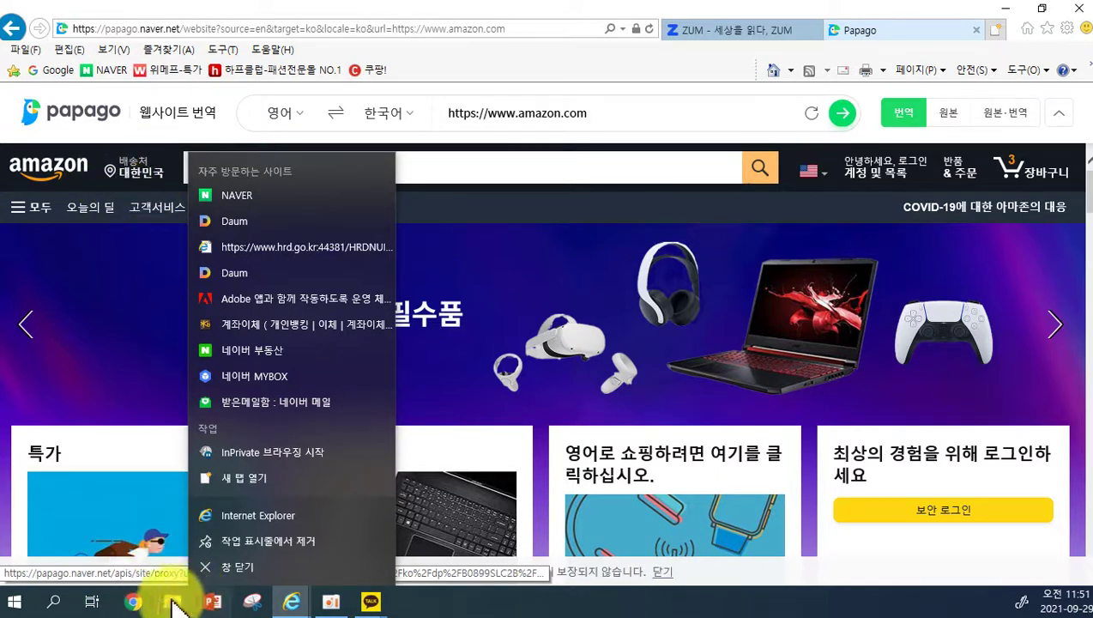
click(140, 604)
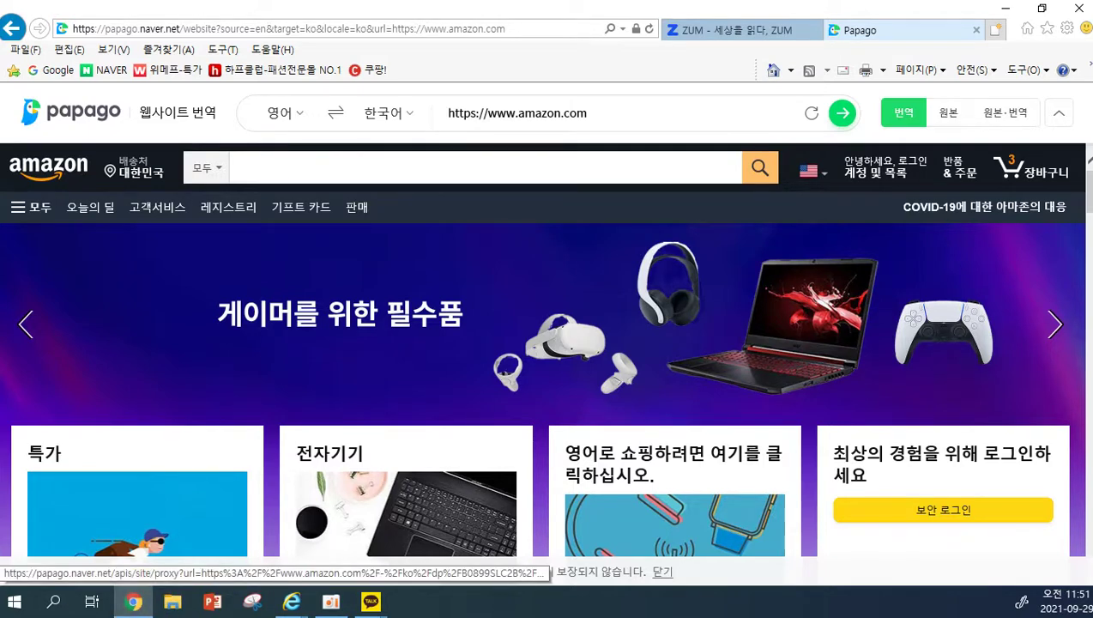
right_click(288, 596)
click(73, 514)
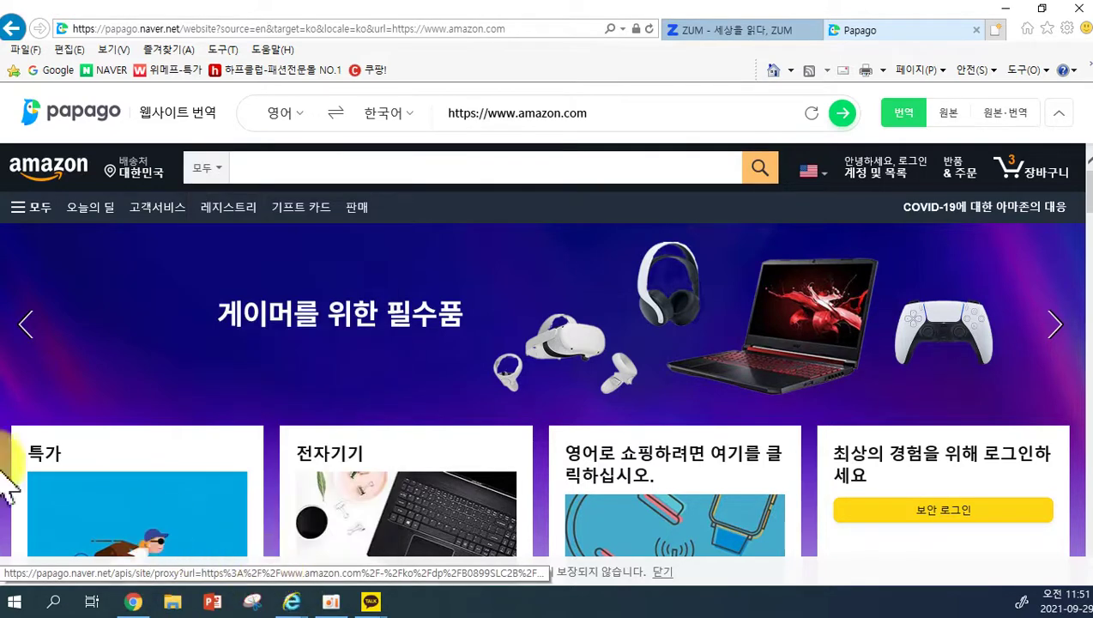
drag(0, 378, 631, 0)
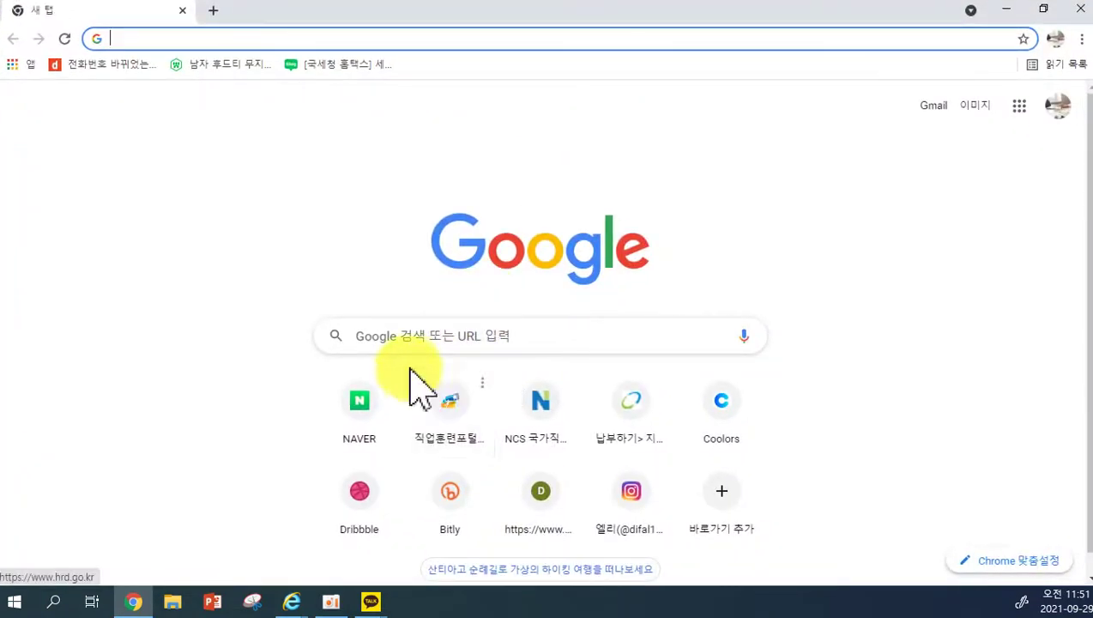
Dismiss Google's search history suggestions, then close and reopen Chrome on a new tab.
click(420, 337)
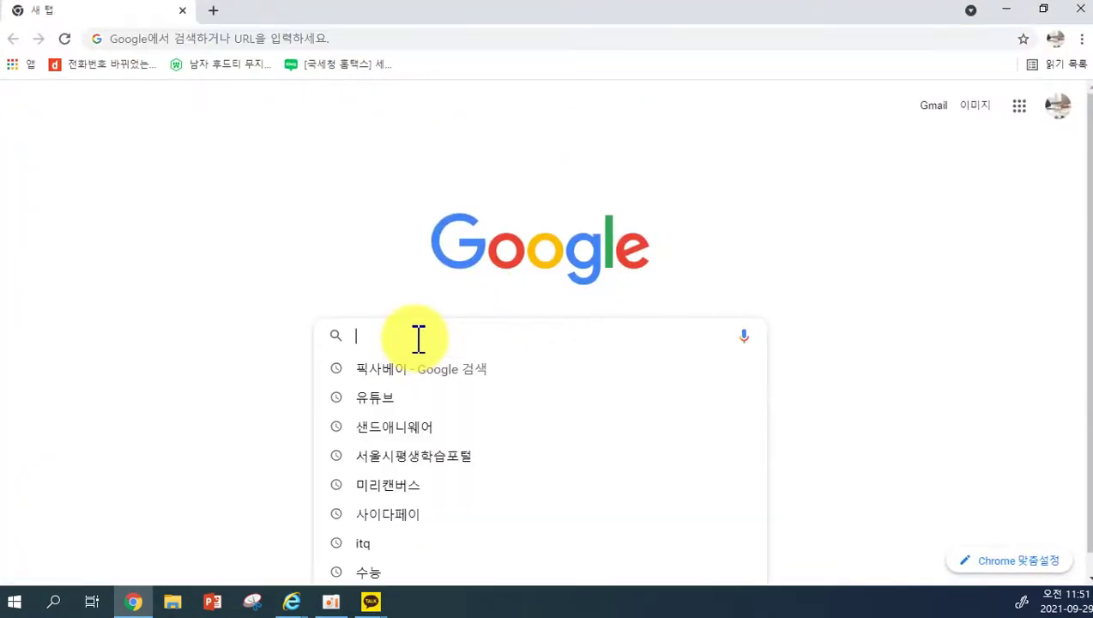
click(270, 343)
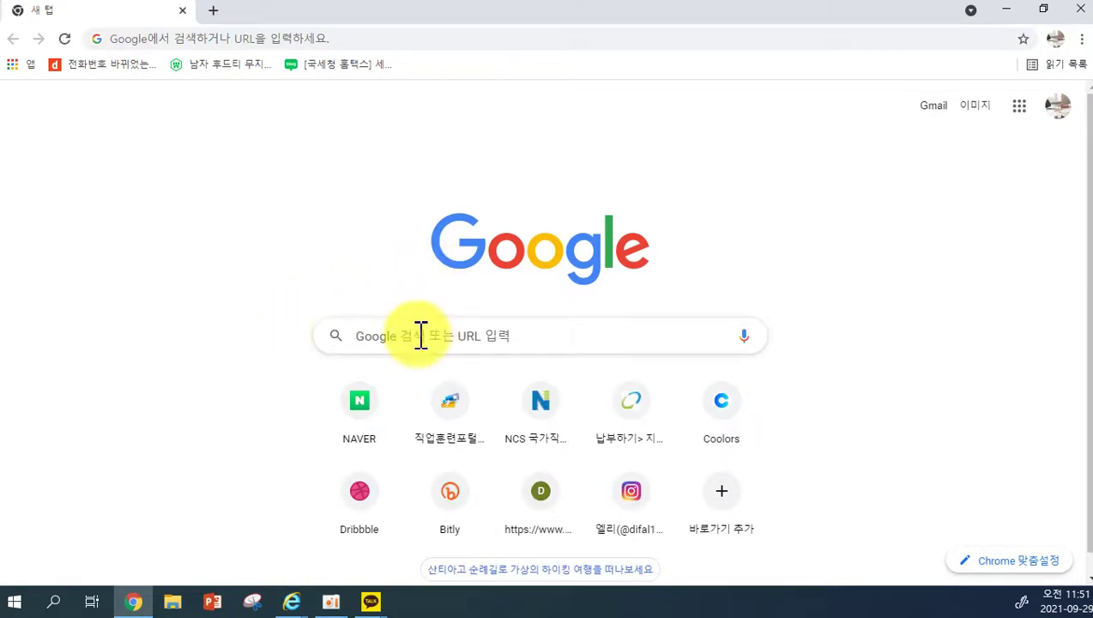
click(1081, 11)
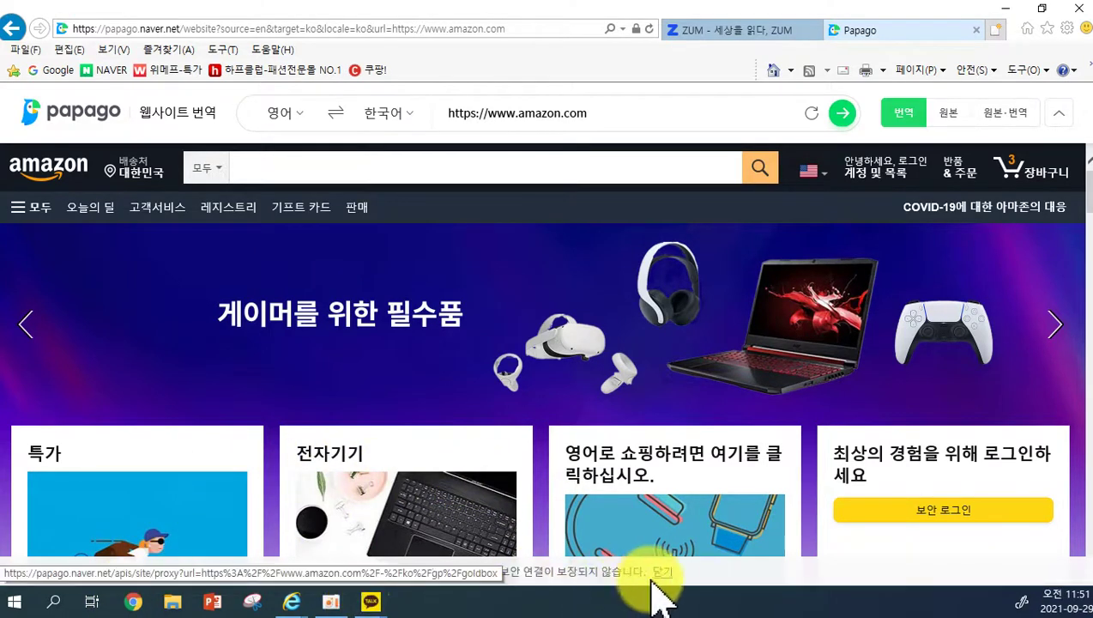
click(136, 603)
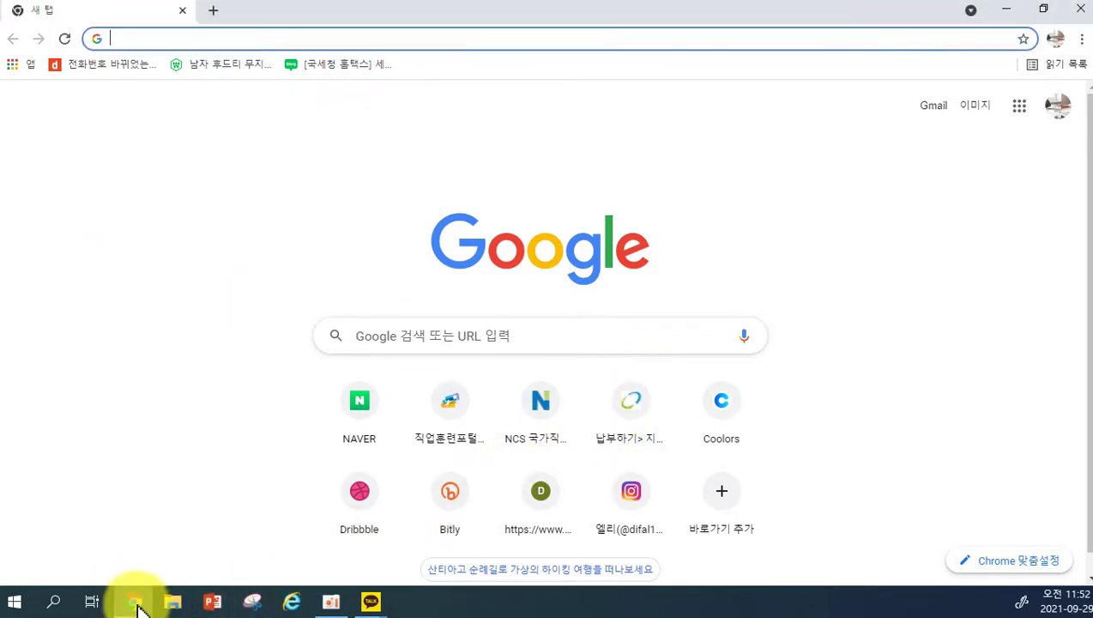
Search Google for 구글번역 and open the Google 번역 result.
click(448, 335)
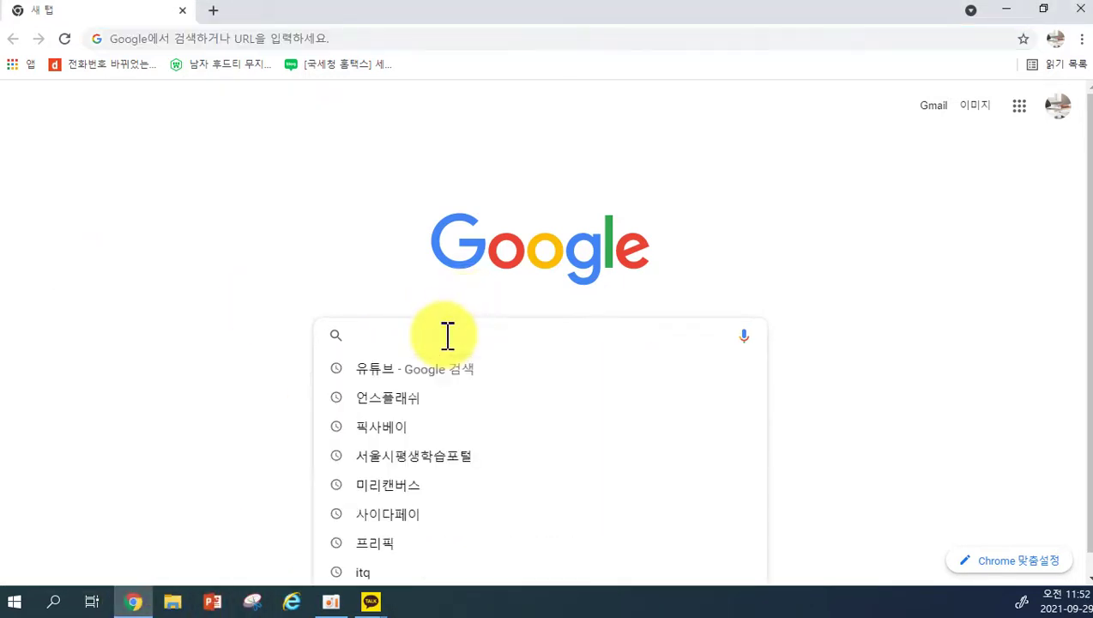
text(r)
key(BackSpace)
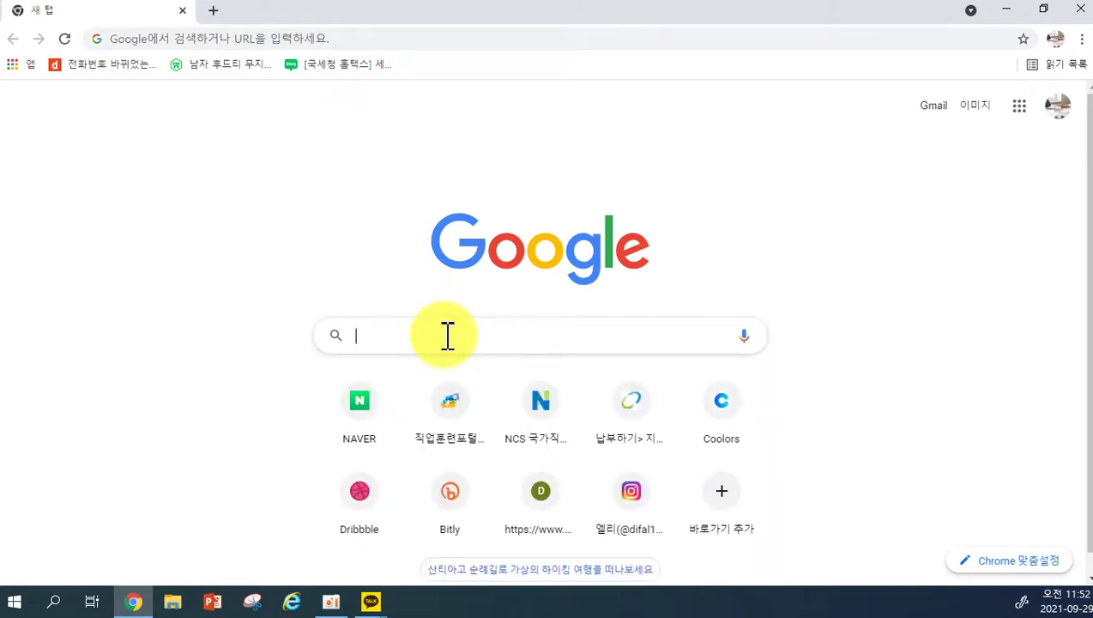
text(구글번역)
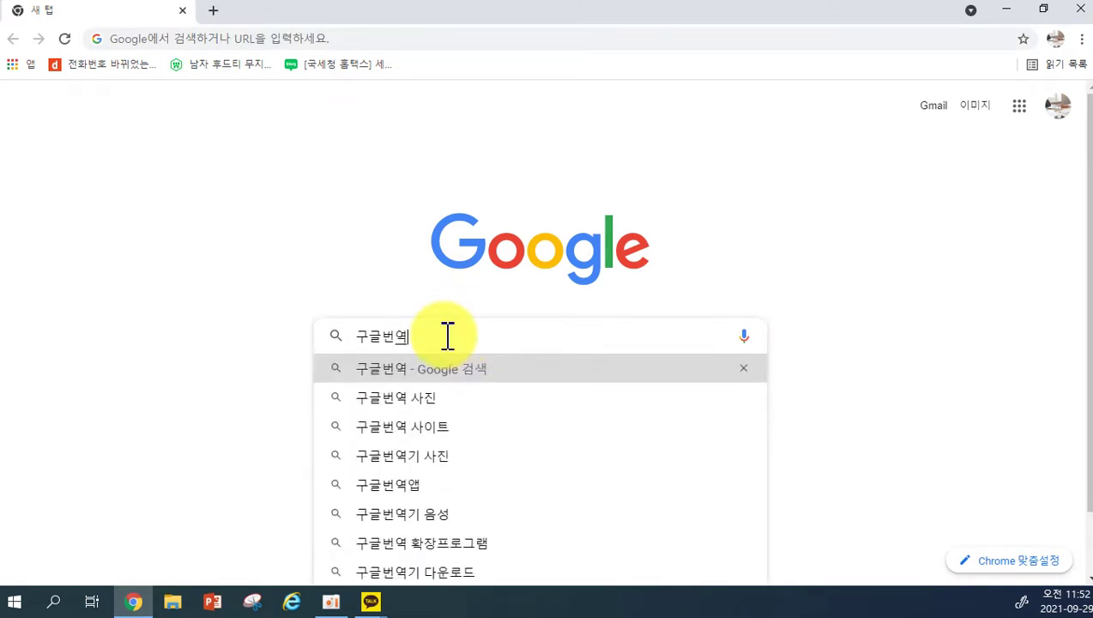
key(Return)
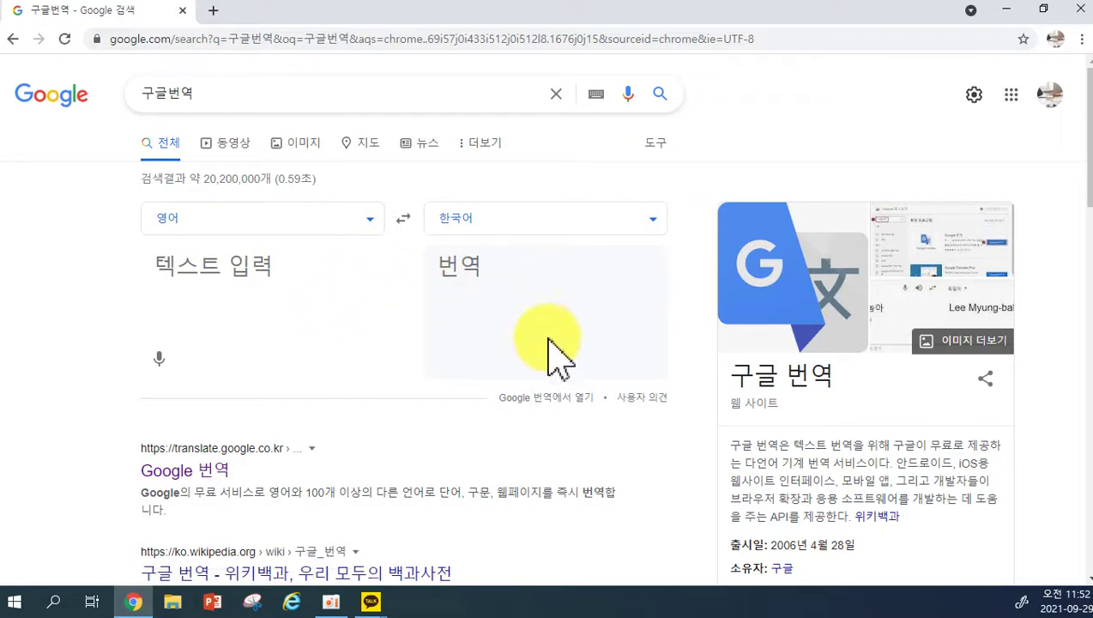
click(172, 477)
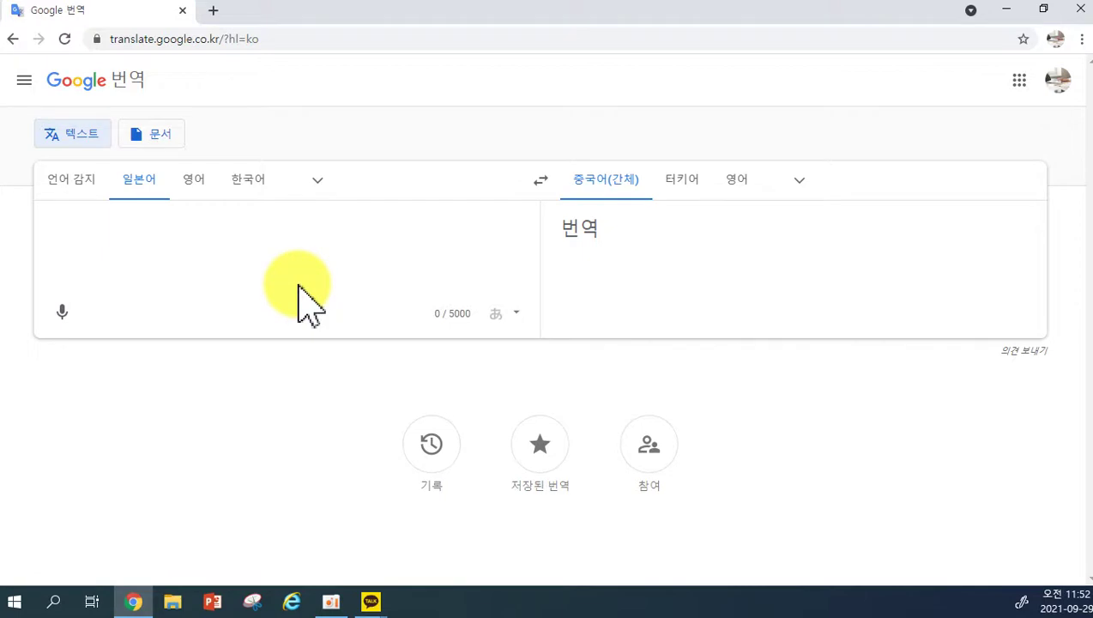
Finish typing the Korean spring sentence and keep English as the target language.
text(따뜻한 밟)
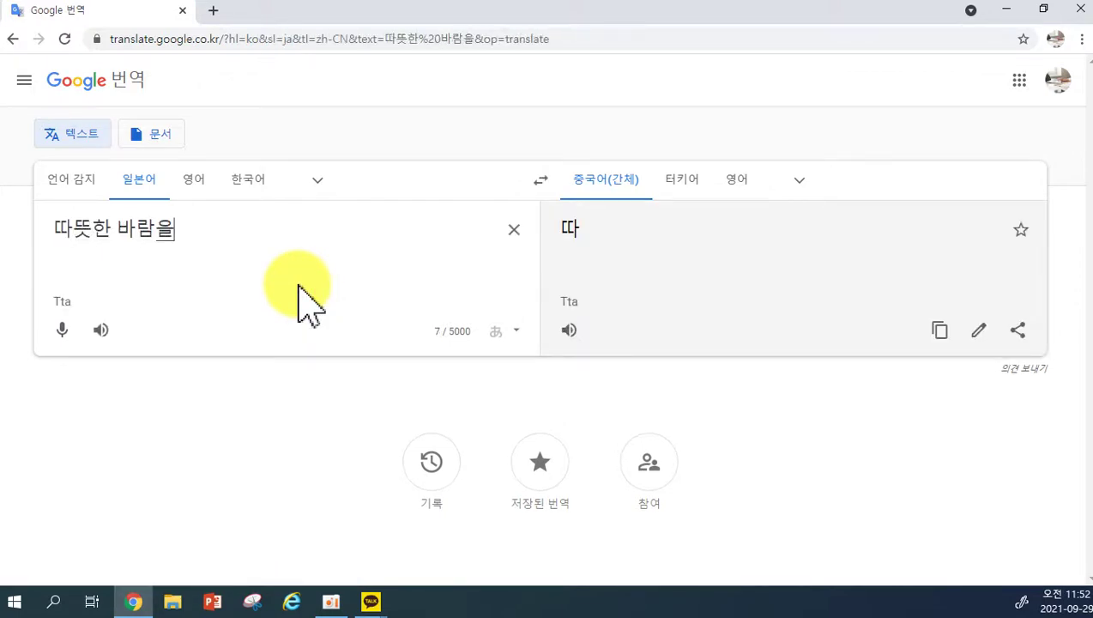
text(람을 타고 봄이 찾아왔어요.)
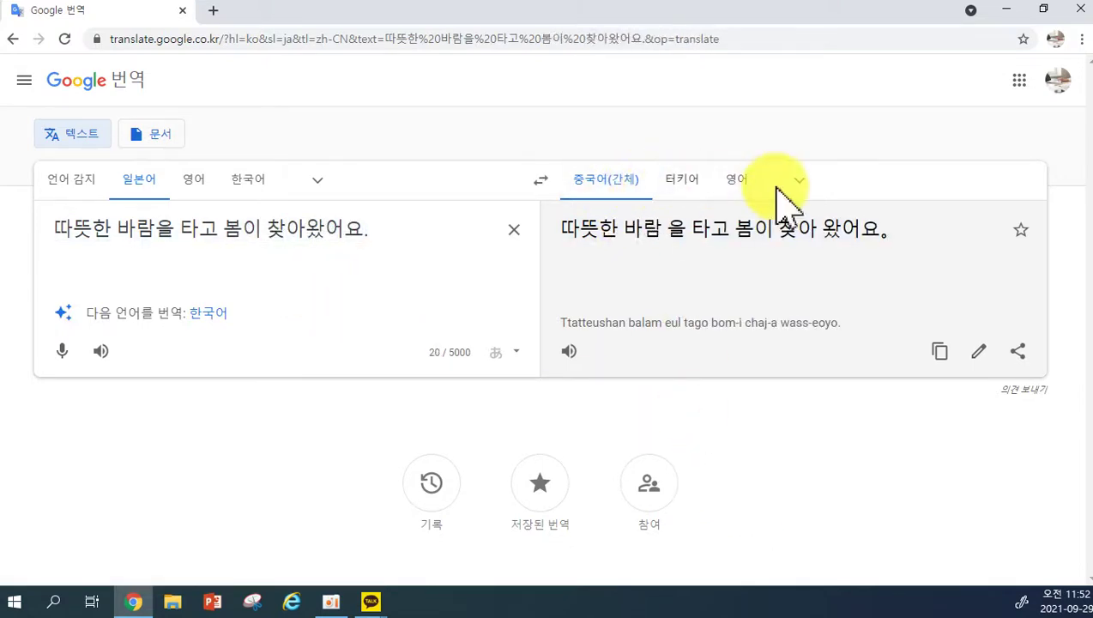
click(749, 190)
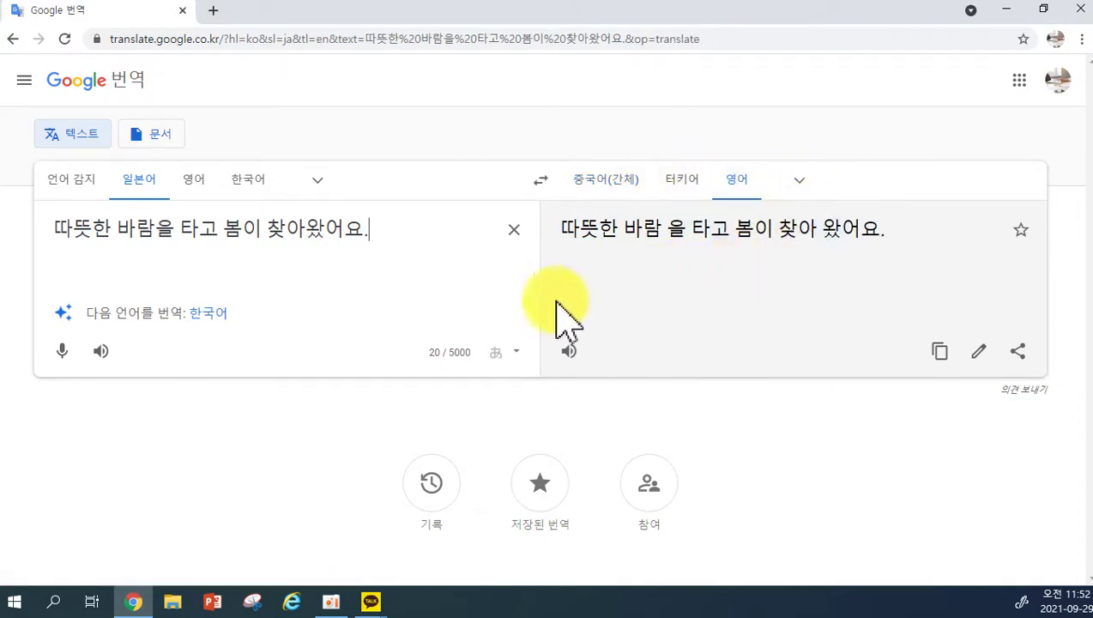
click(799, 181)
click(639, 266)
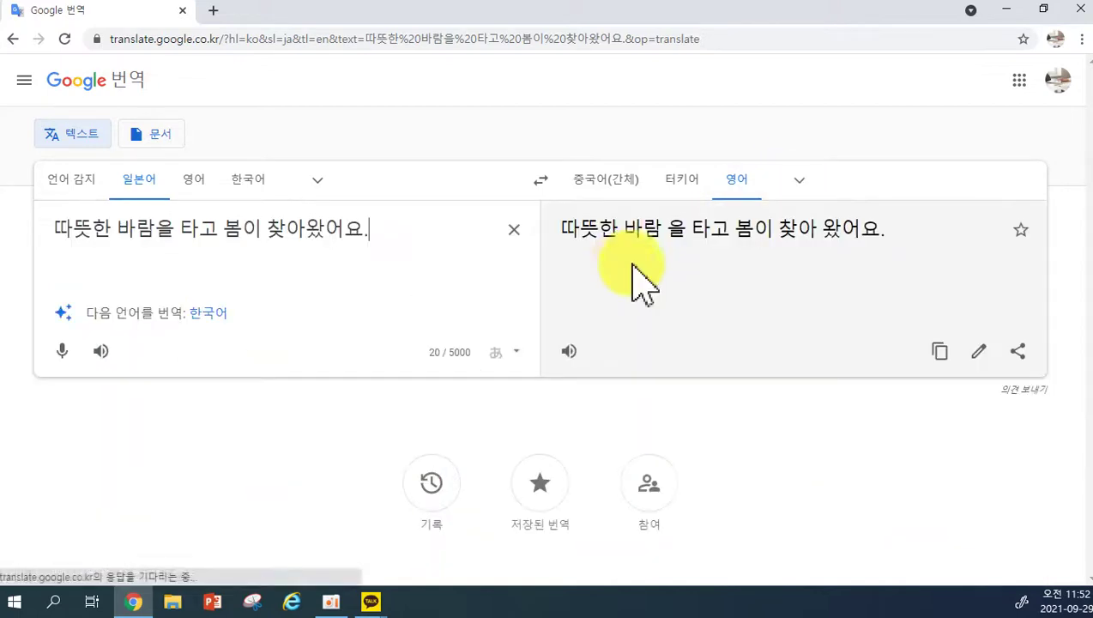
click(625, 249)
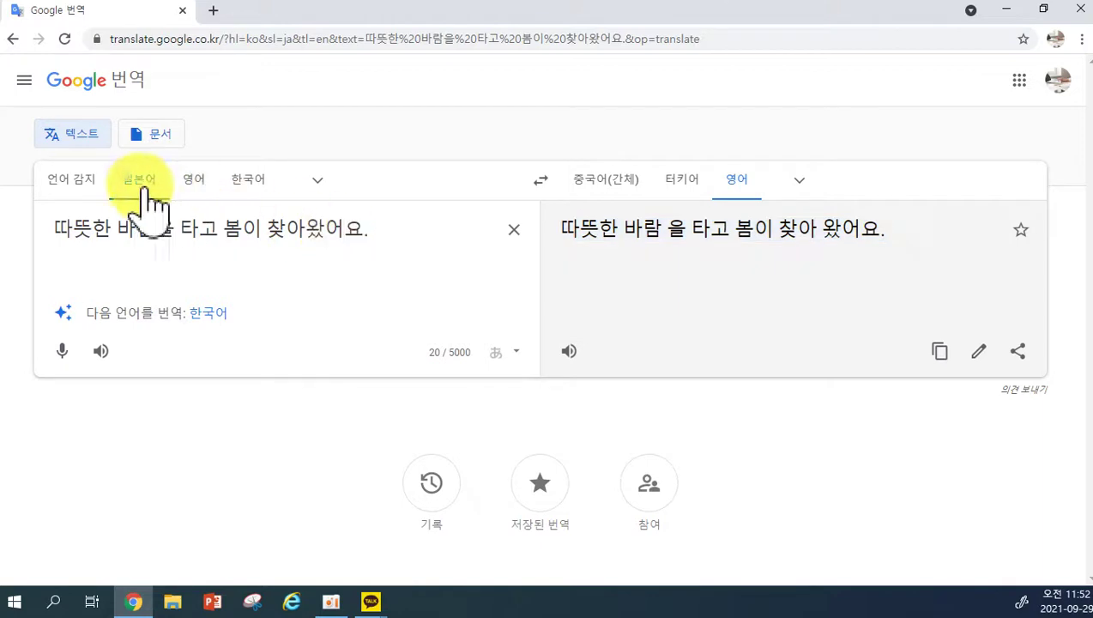
Switch the source language from 한국어 to automatic detection (언어 감지).
click(245, 181)
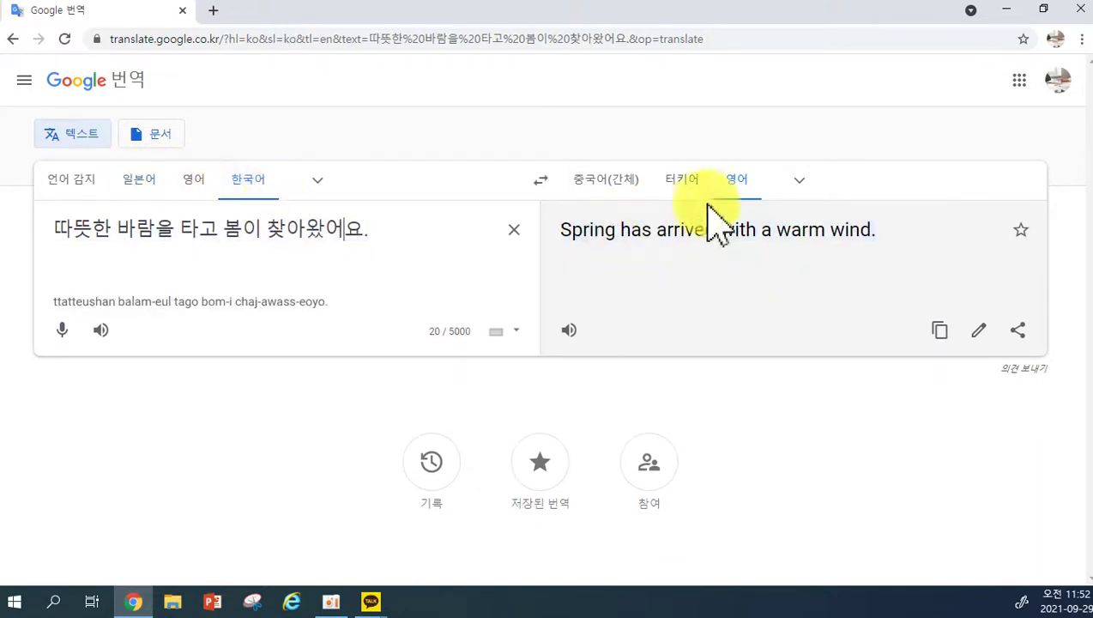
click(67, 180)
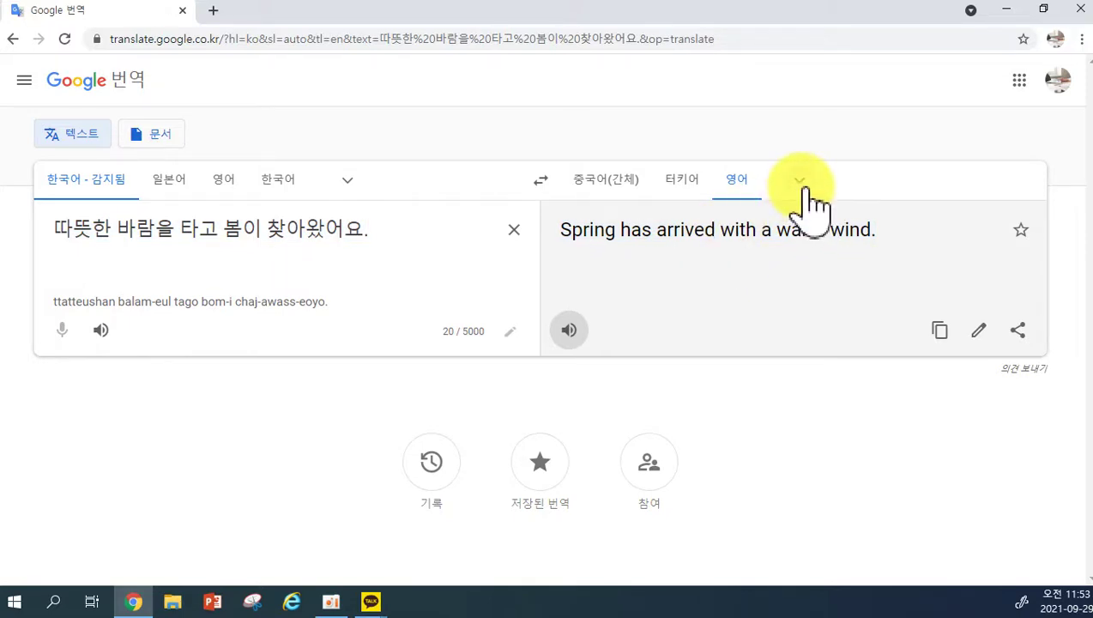
click(801, 184)
Scroll the target-language list and pick 스페인어 (Spanish).
scroll(910, 446, down, 3)
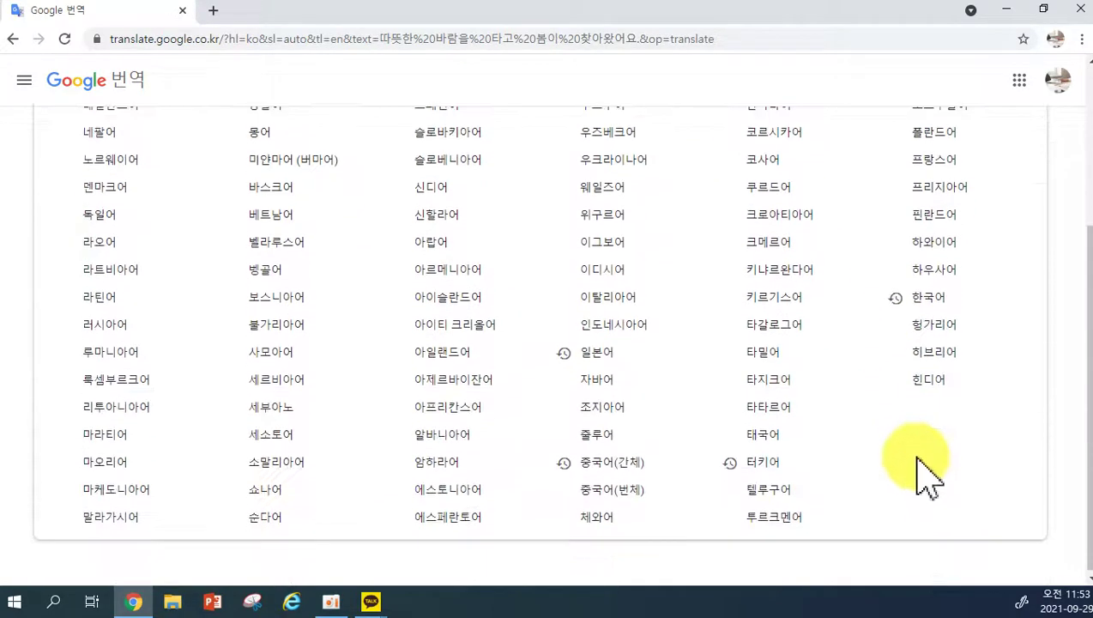
scroll(601, 506, up, 3)
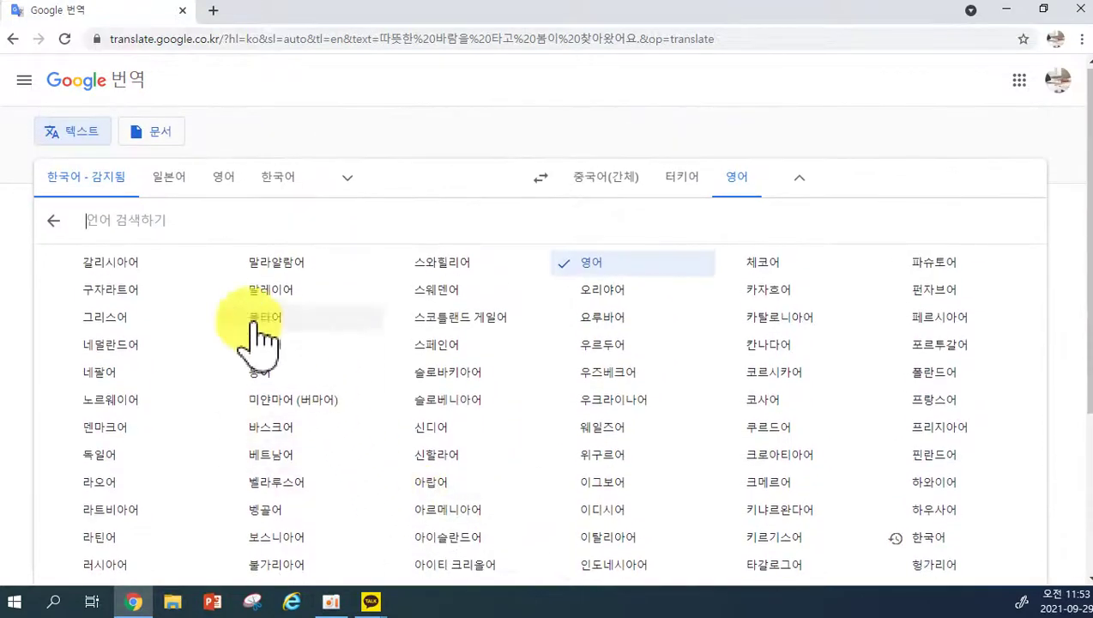
scroll(884, 390, down, 3)
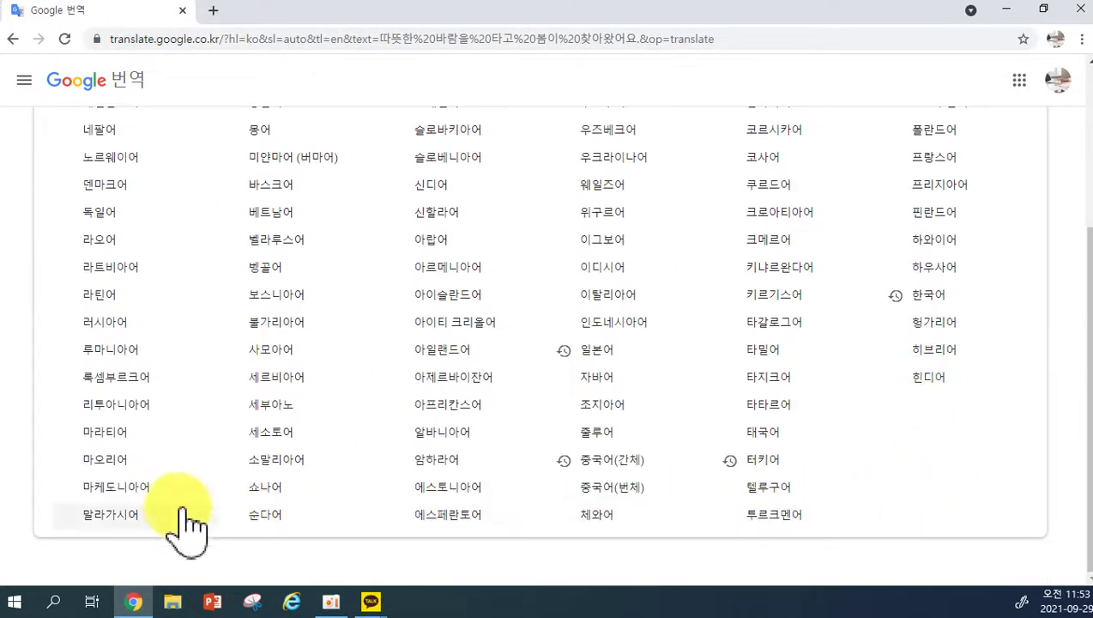
scroll(429, 533, up, 3)
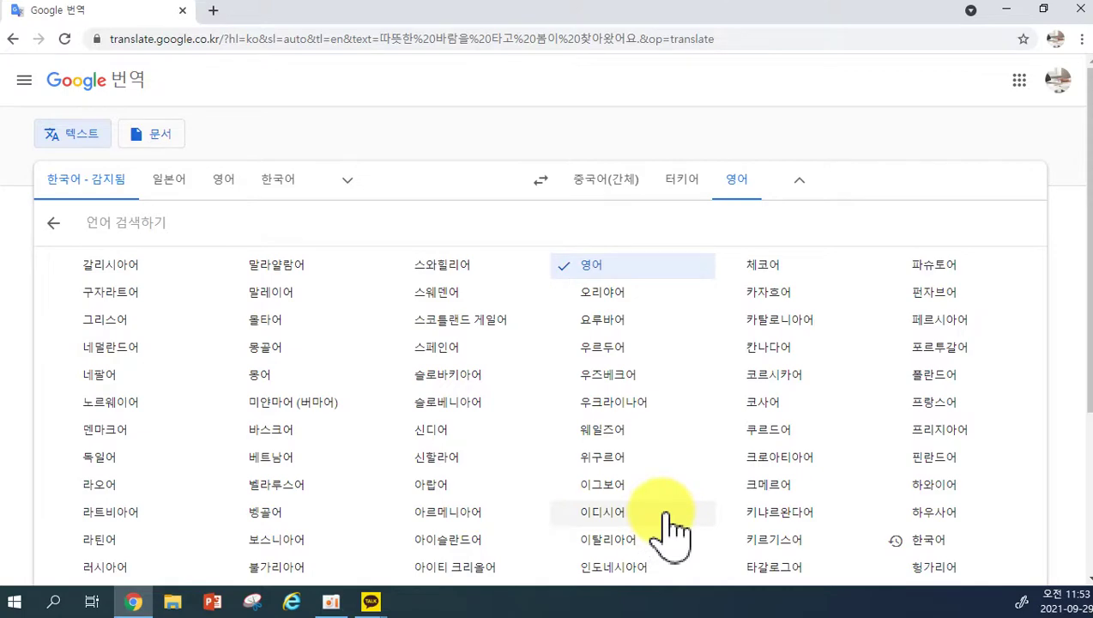
scroll(691, 510, down, 1)
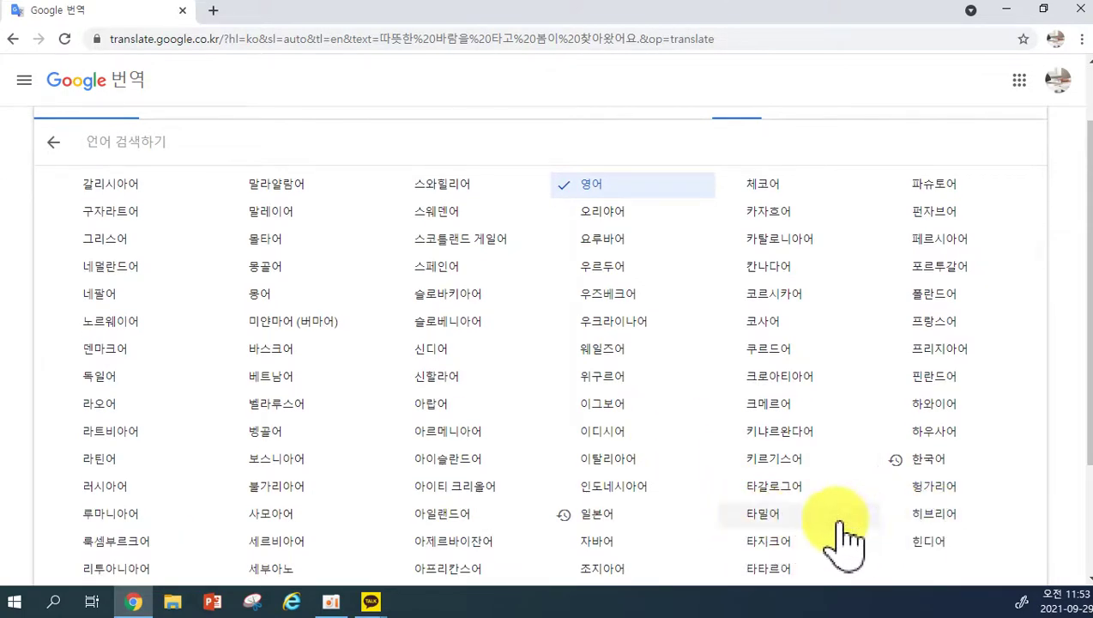
scroll(824, 549, down, 2)
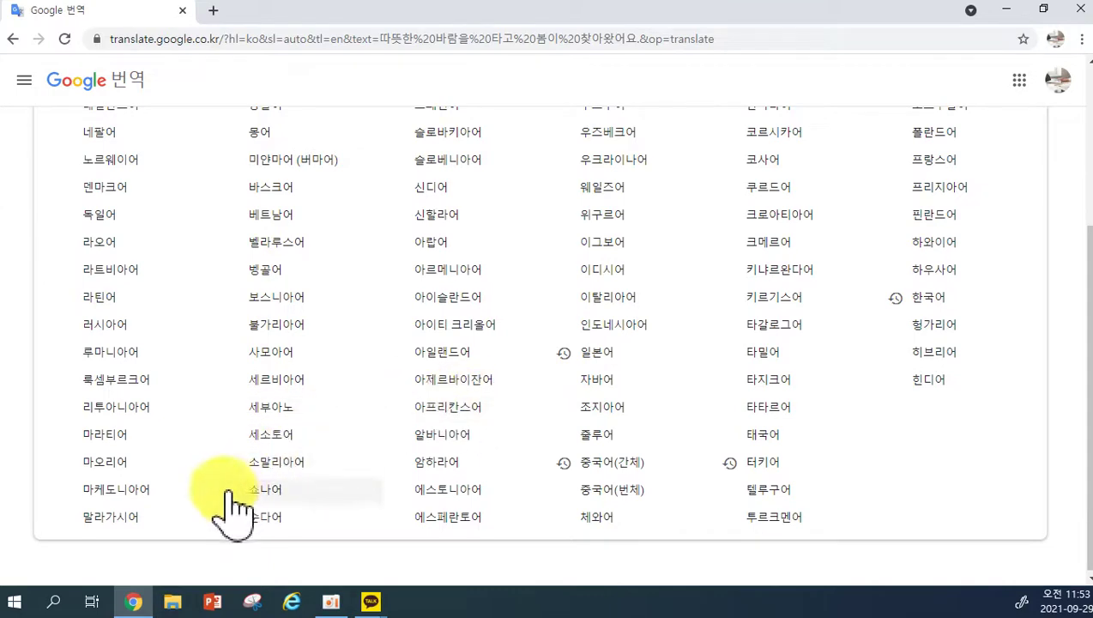
scroll(403, 458, up, 2)
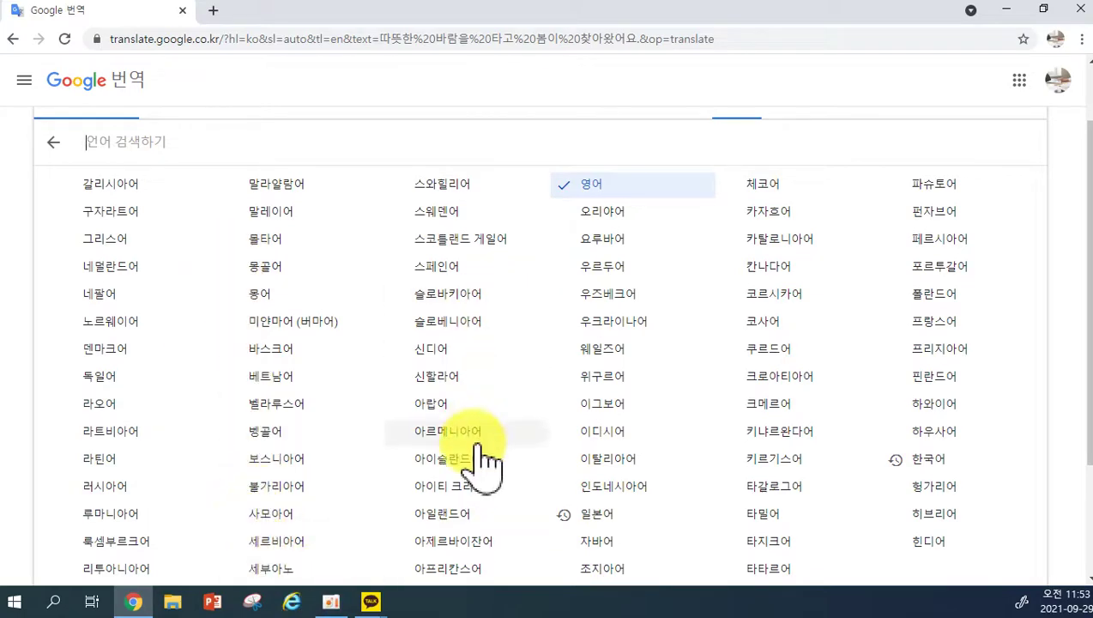
scroll(610, 484, down, 1)
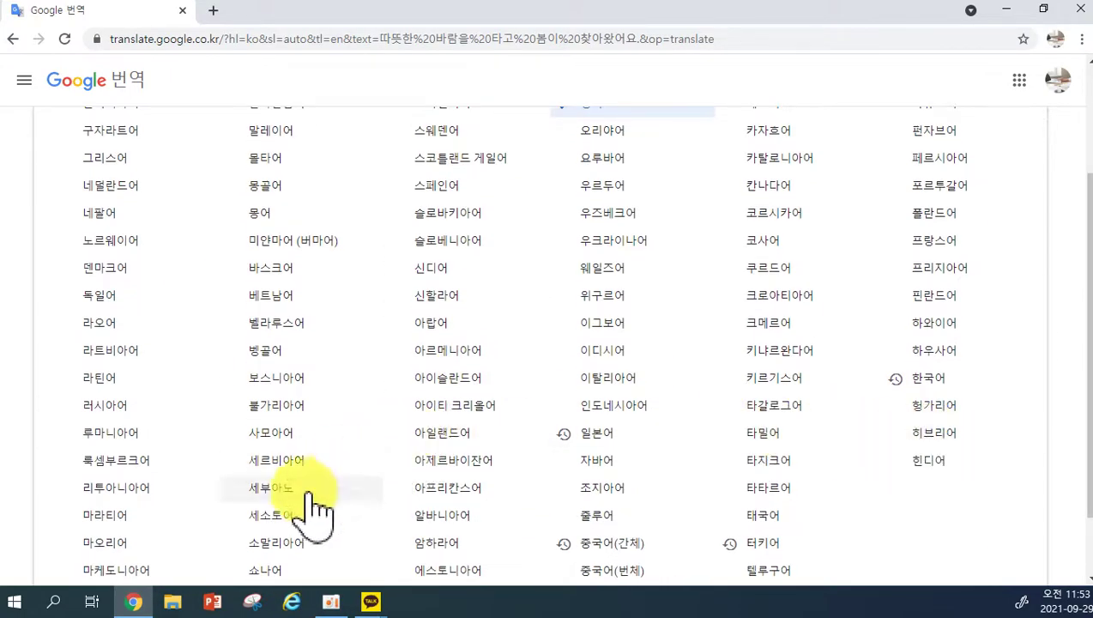
scroll(309, 515, down, 1)
scroll(427, 288, up, 2)
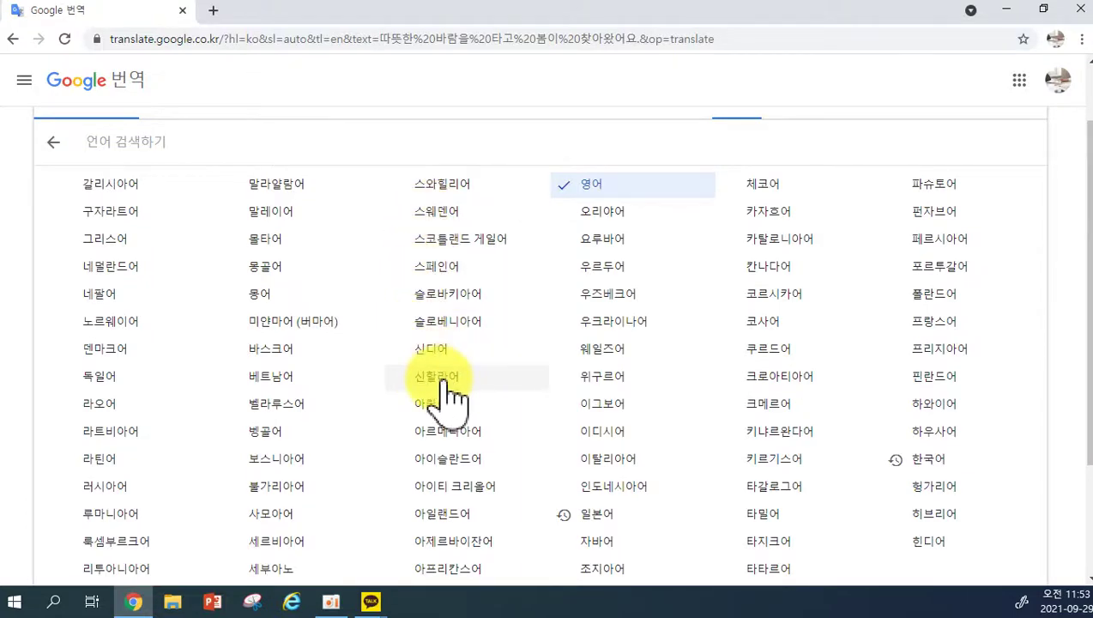
scroll(442, 393, down, 1)
scroll(446, 382, up, 1)
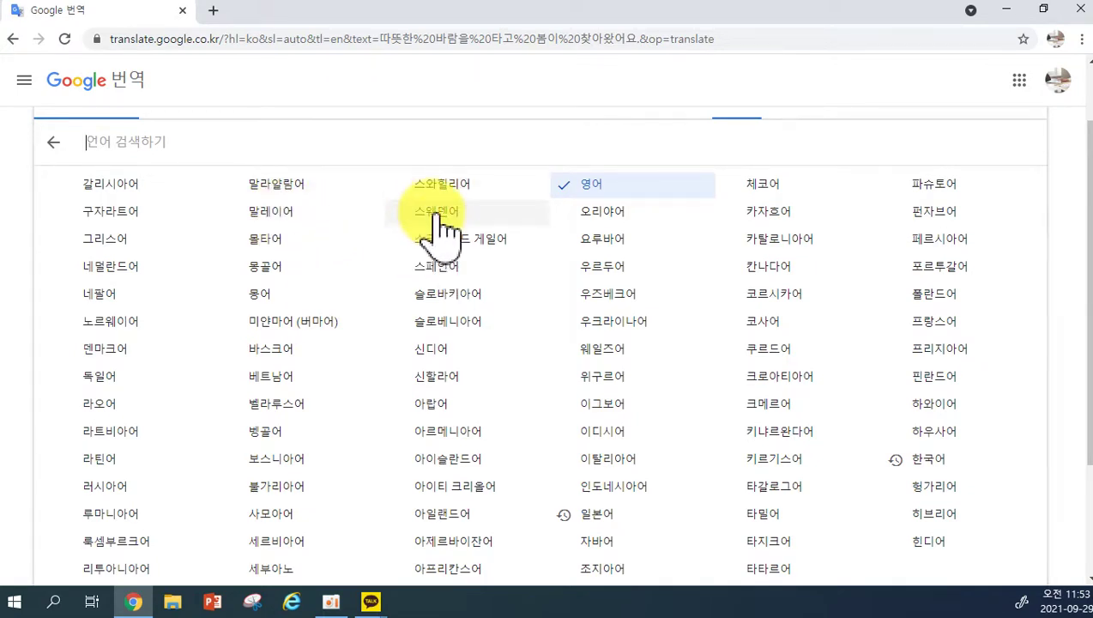
click(436, 267)
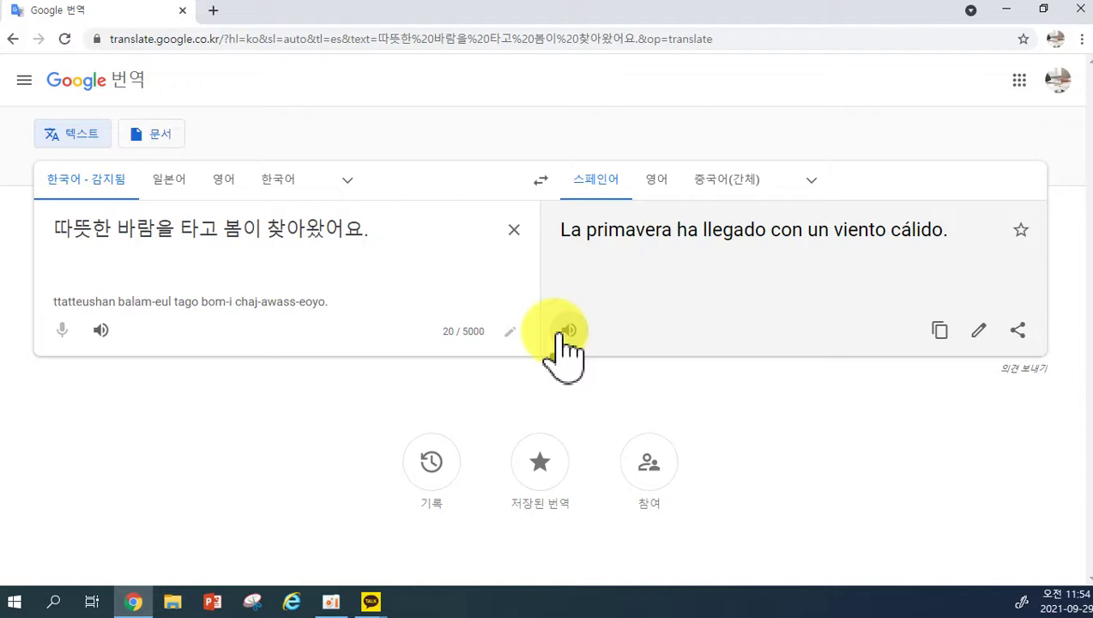
Play 'La primavera ha llegado con un viento cálido' aloud, then switch to the 문서 panel.
click(567, 330)
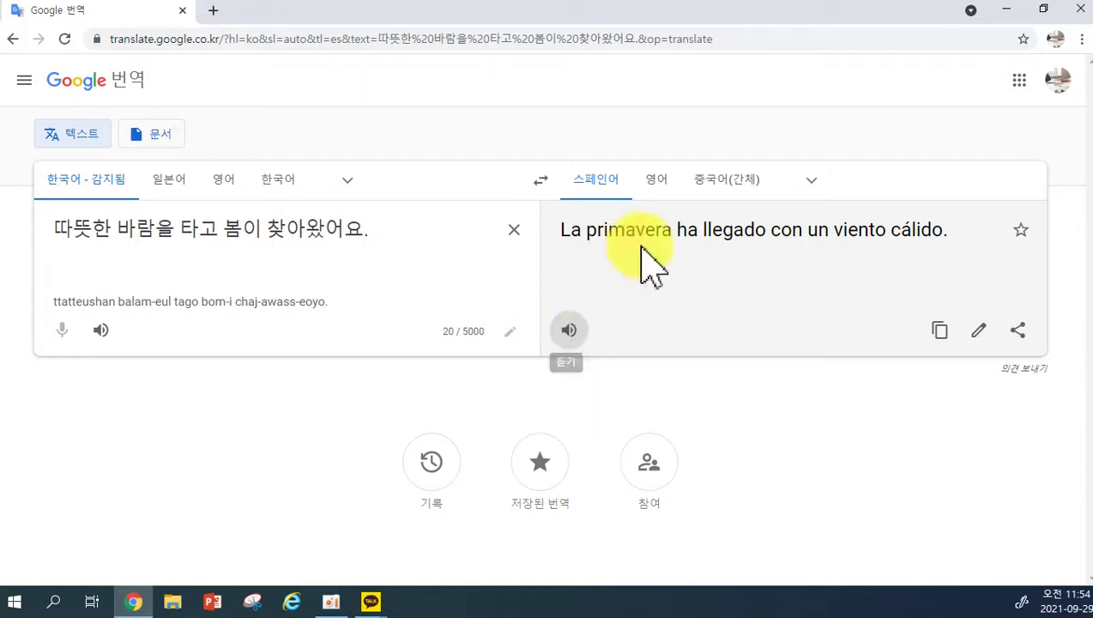
click(811, 179)
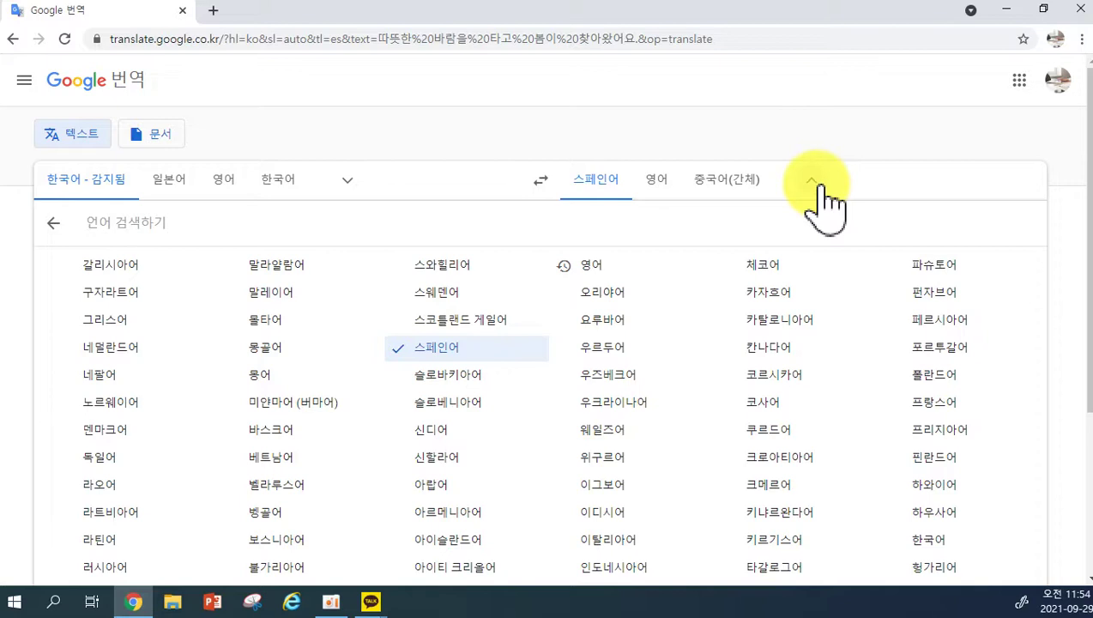
click(822, 187)
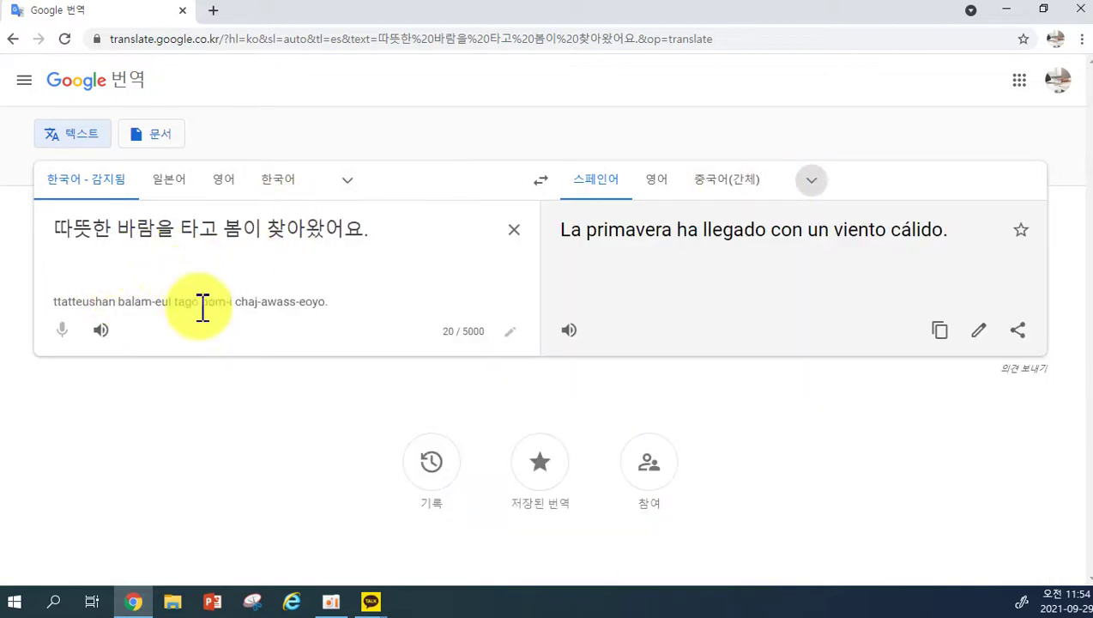
click(161, 137)
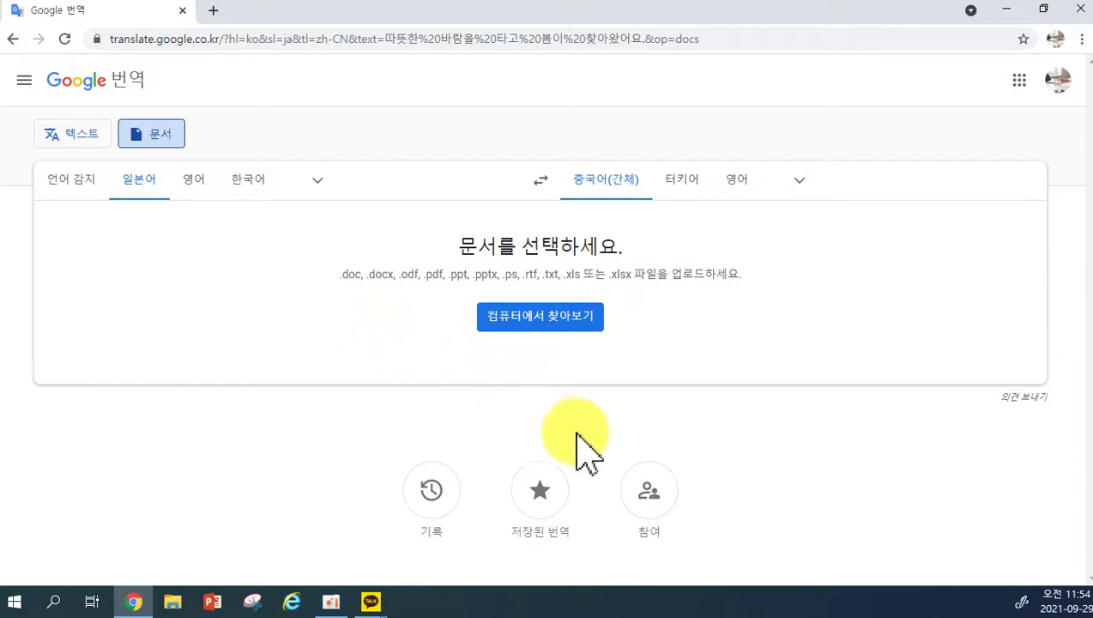
Set the source language to 언어 감지 and go back to the 텍스트 tab.
click(799, 182)
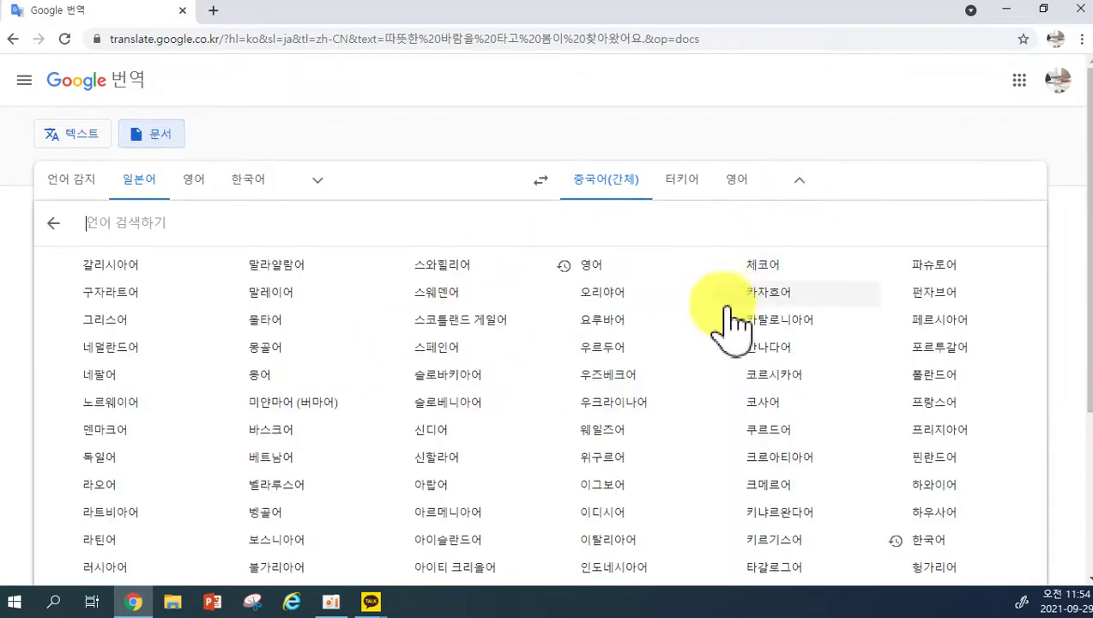
click(474, 144)
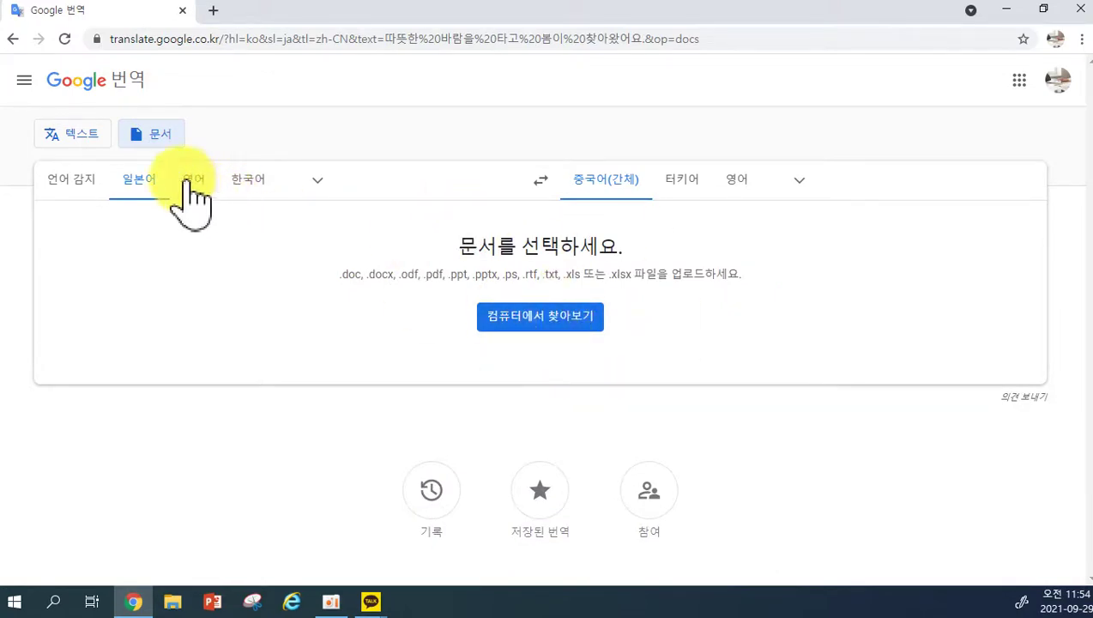
click(93, 182)
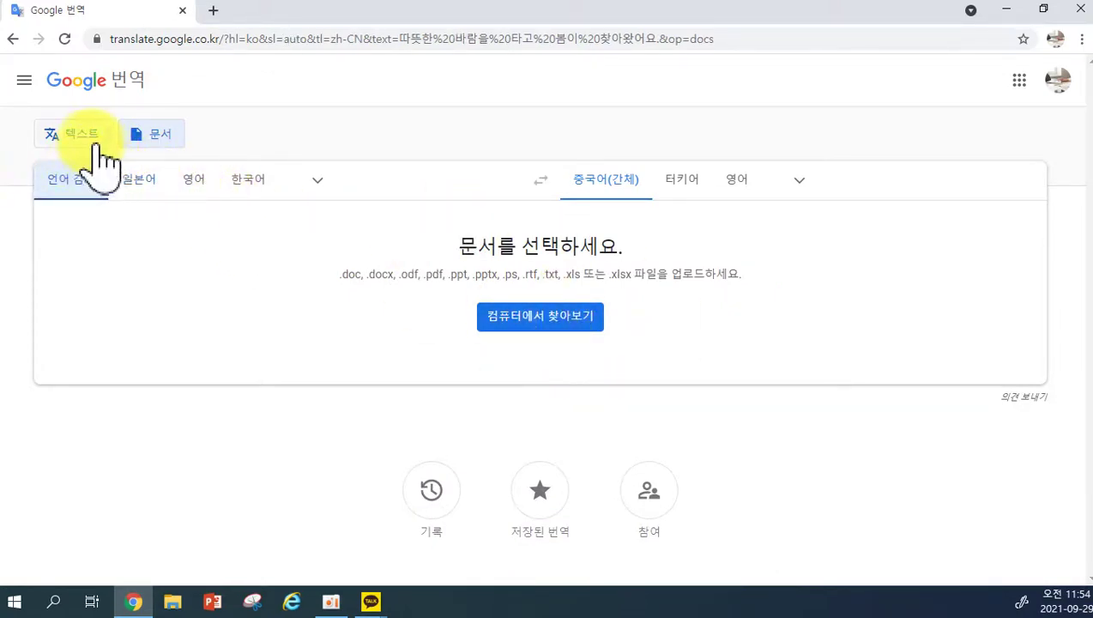
click(86, 139)
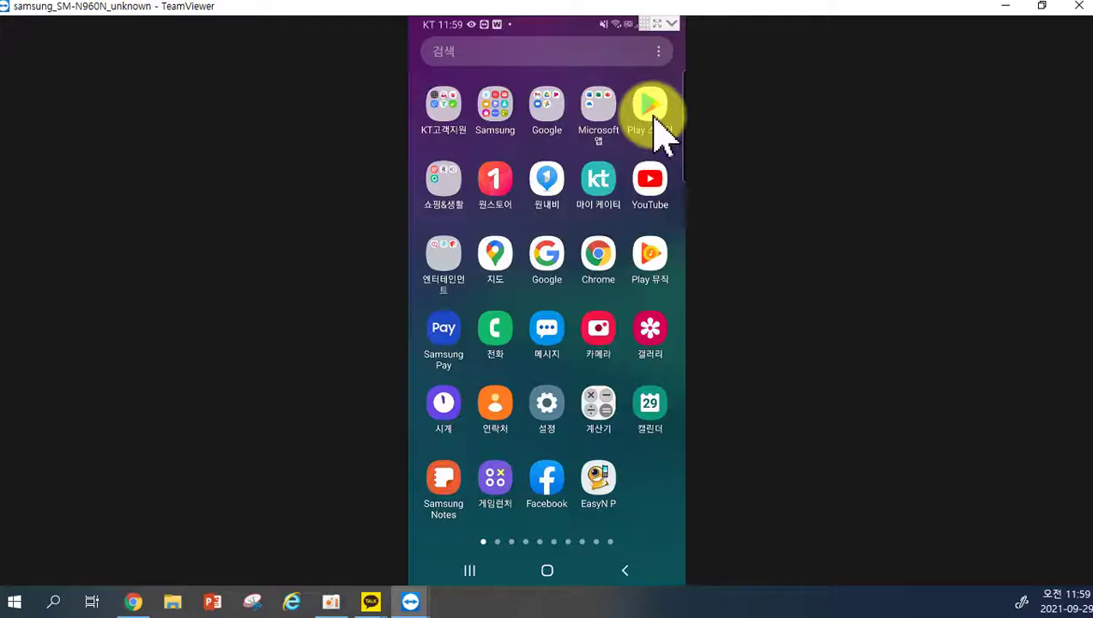
Search the phone's Play Store for 구글번역 and open the Google 번역 app.
click(654, 120)
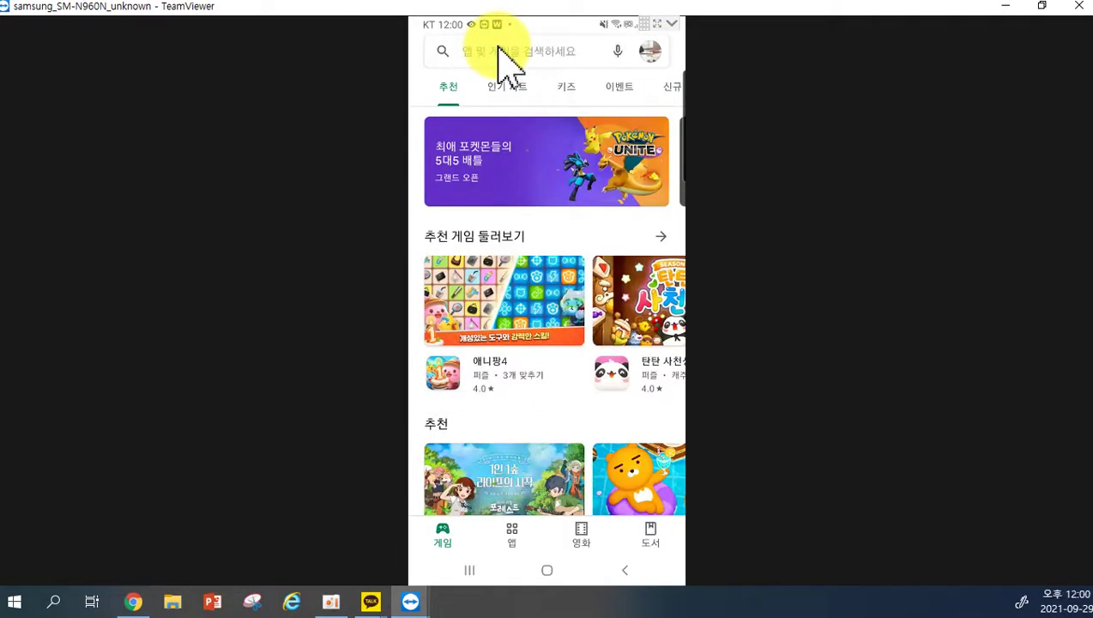
click(499, 48)
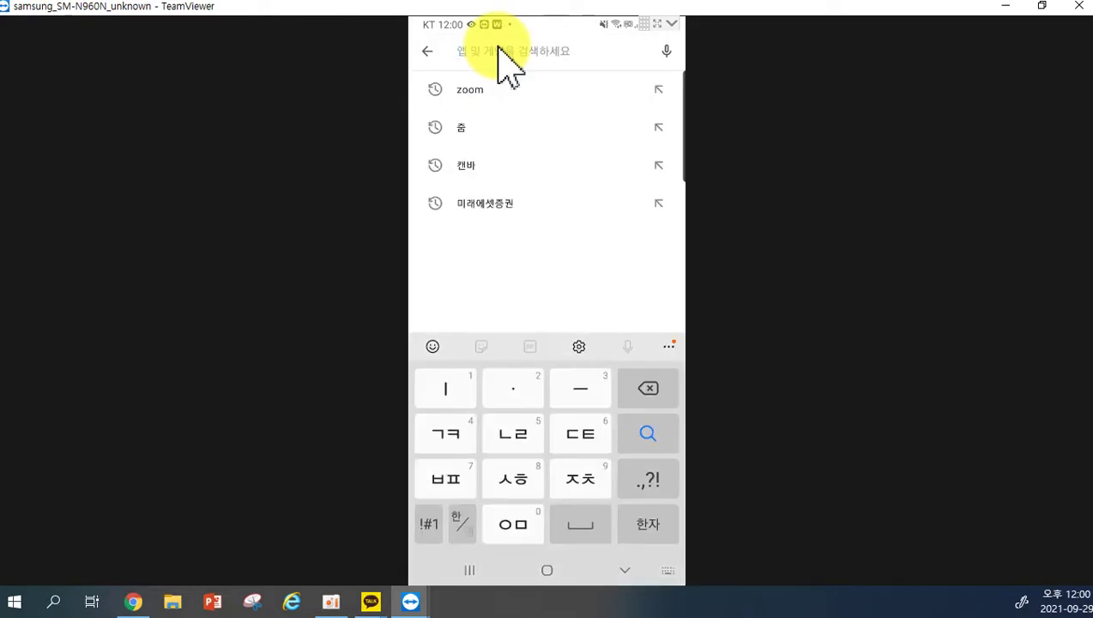
text(rnr)
key(BackSpace)
key(BackSpace)
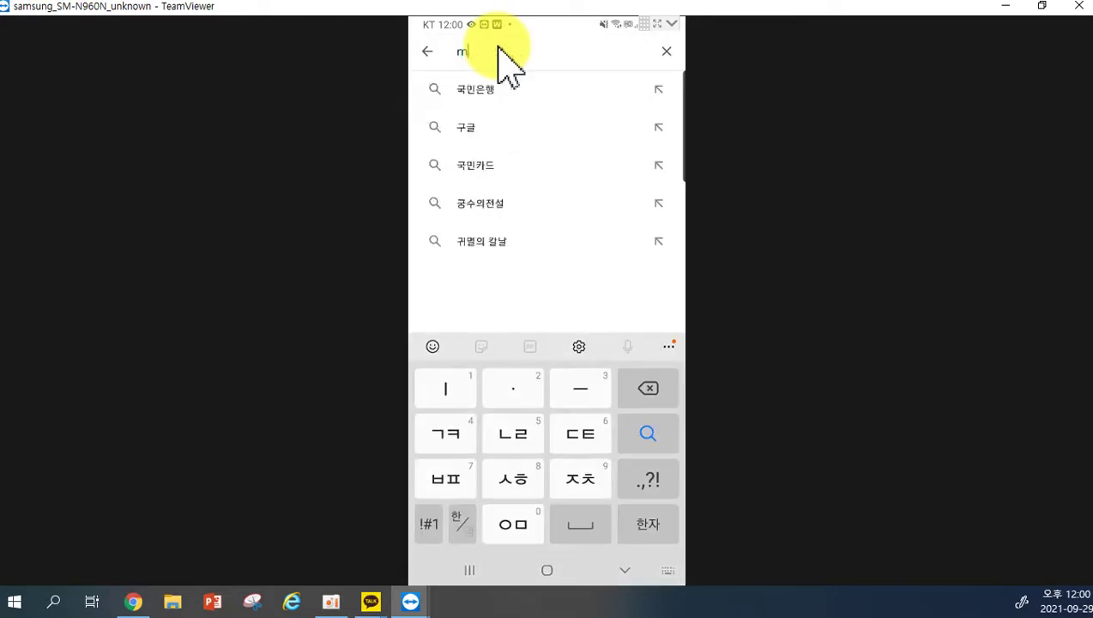
text(rn)
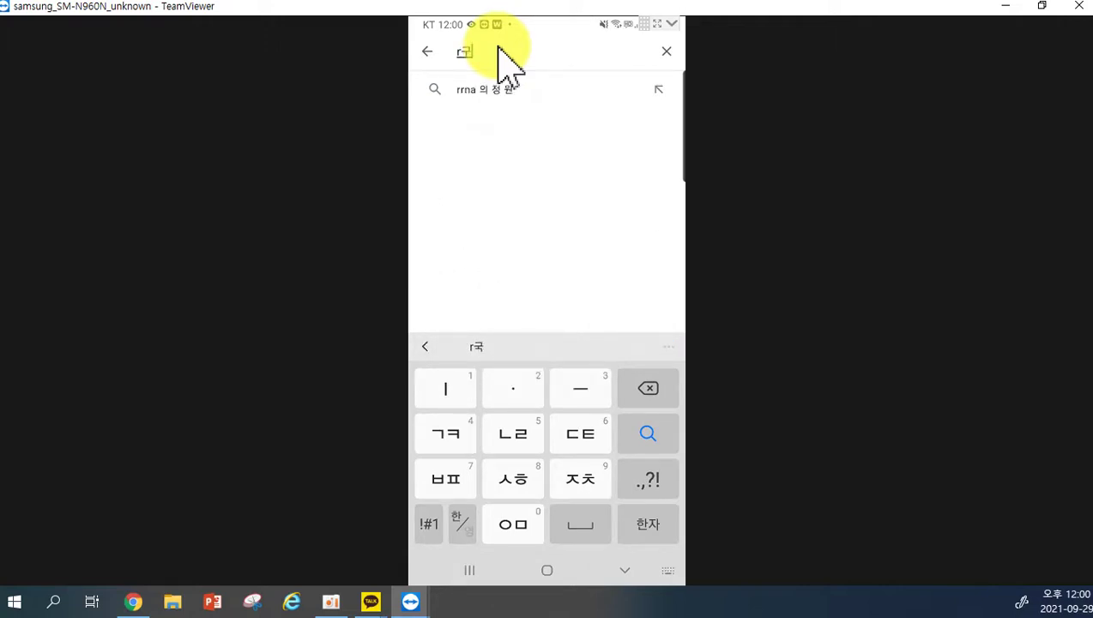
key(BackSpace)
key(BackSpace)
key(BackSpace)
key(BackSpace)
text(rnrmf)
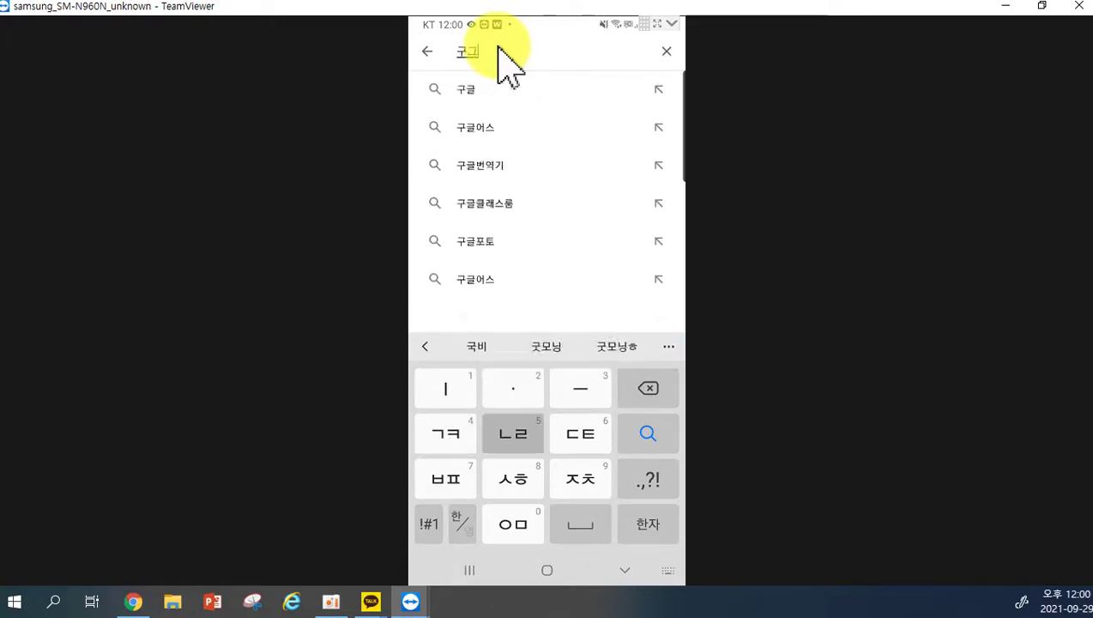
text(qjs)
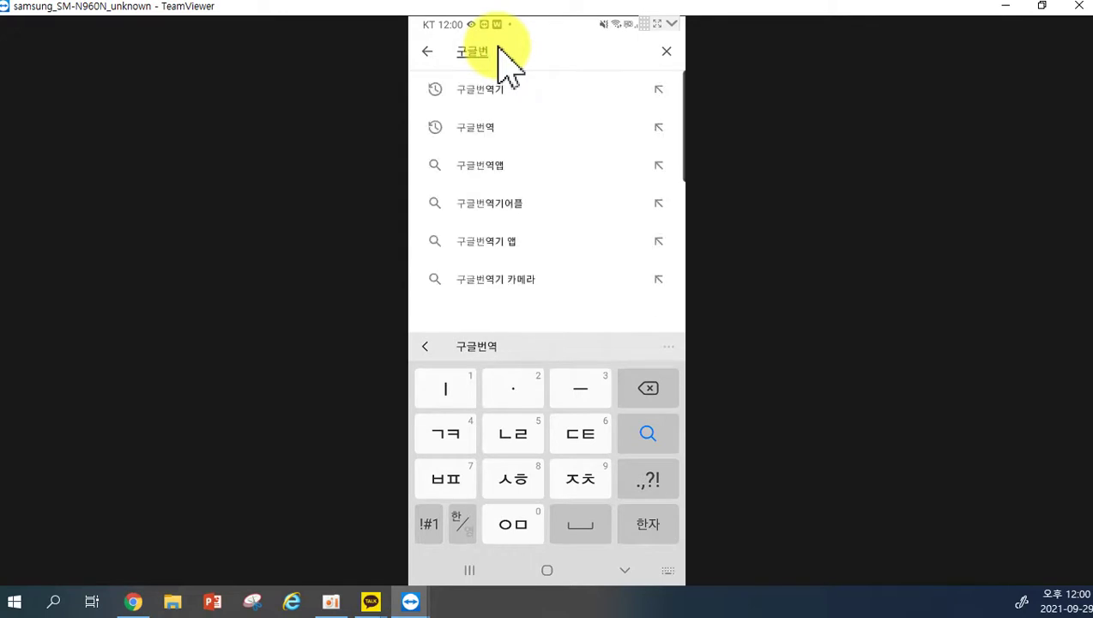
text(dur)
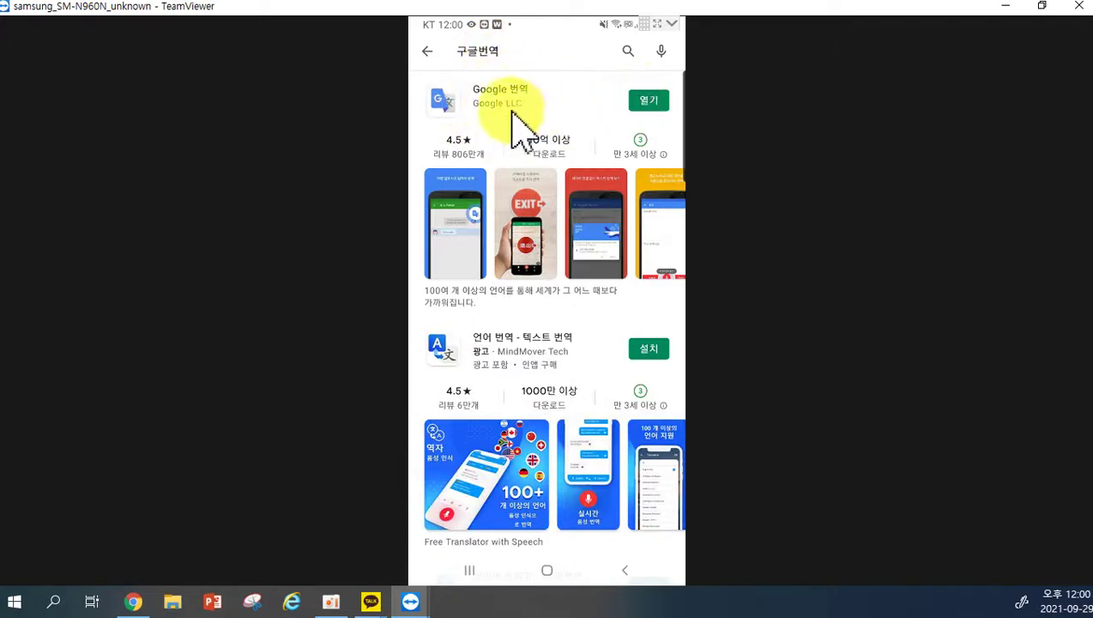
click(649, 101)
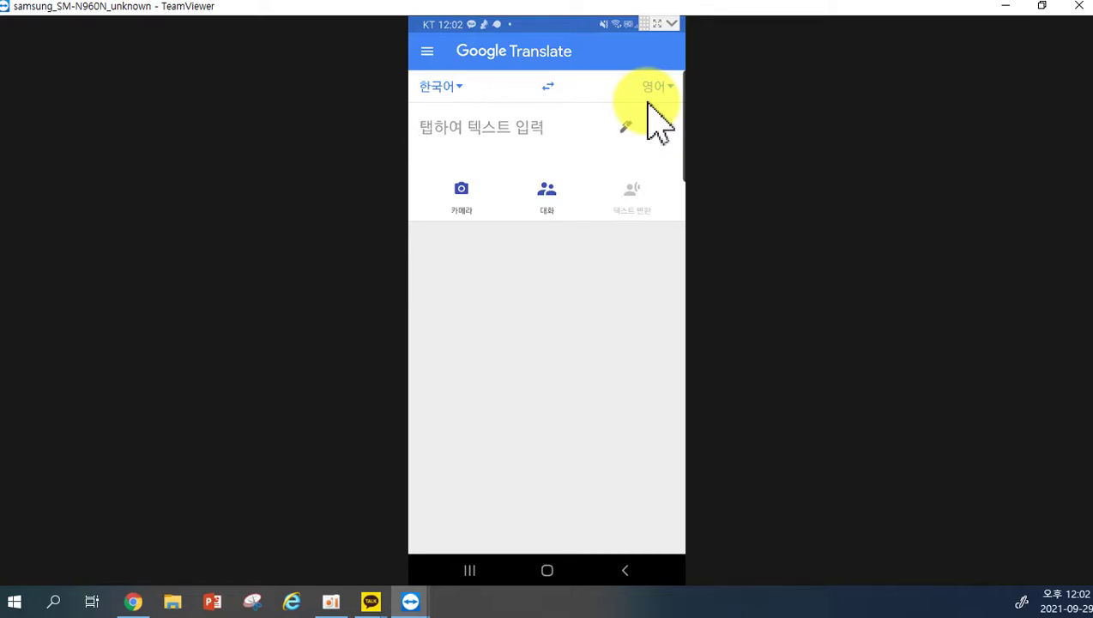
Enter '따뜻한 바람을 타고 봄이 찾아왔어요' to get 'Spring has come with a warm wind'.
click(660, 125)
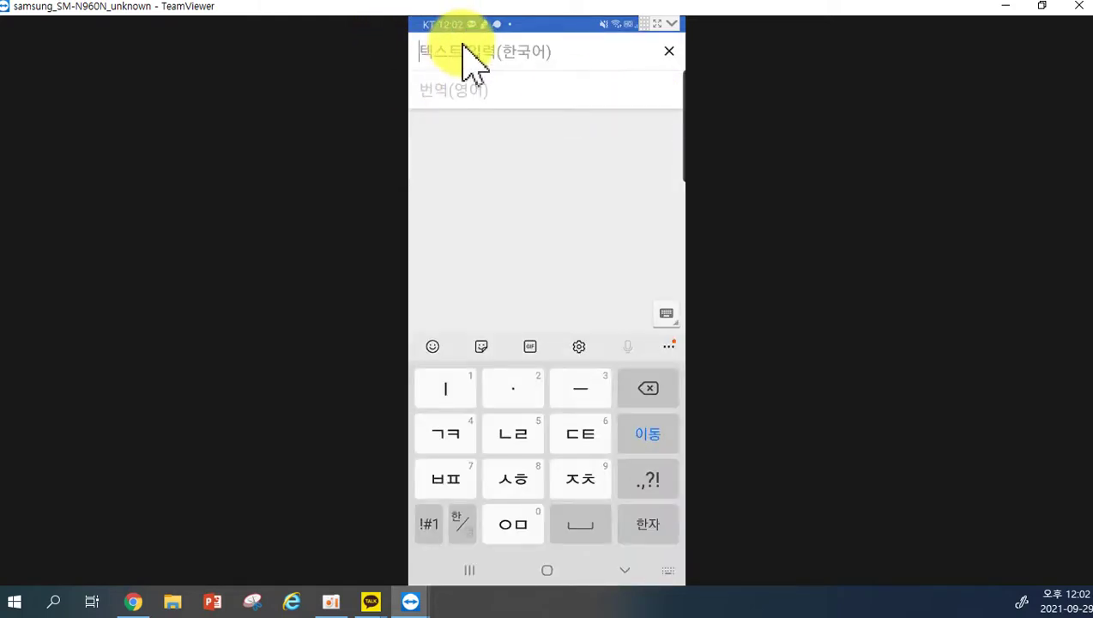
text(따뜻)
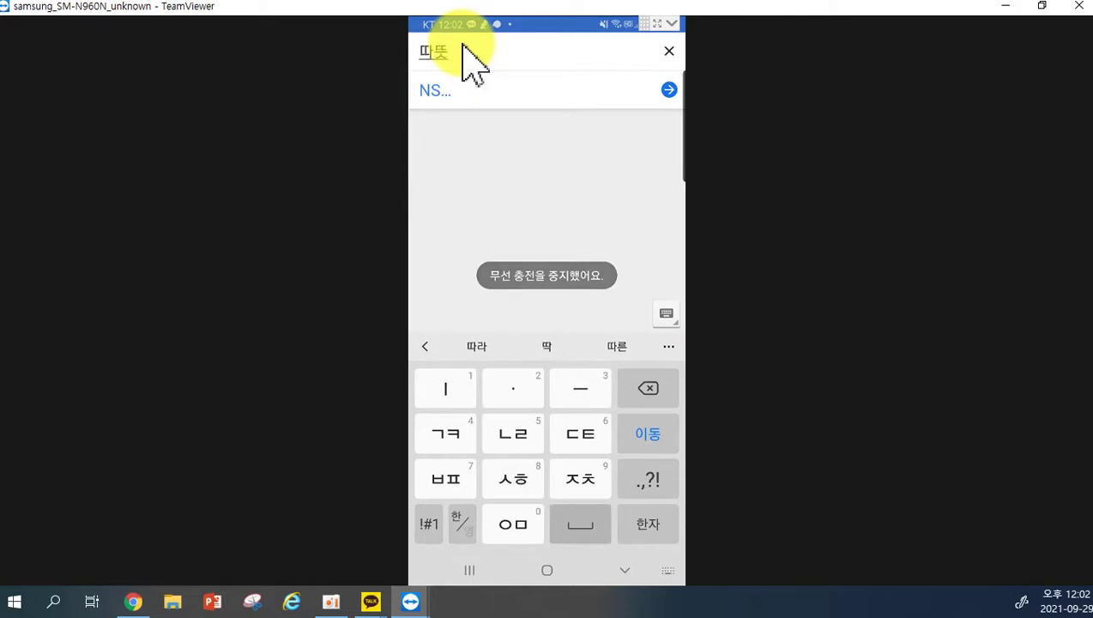
text(ㅅ한)
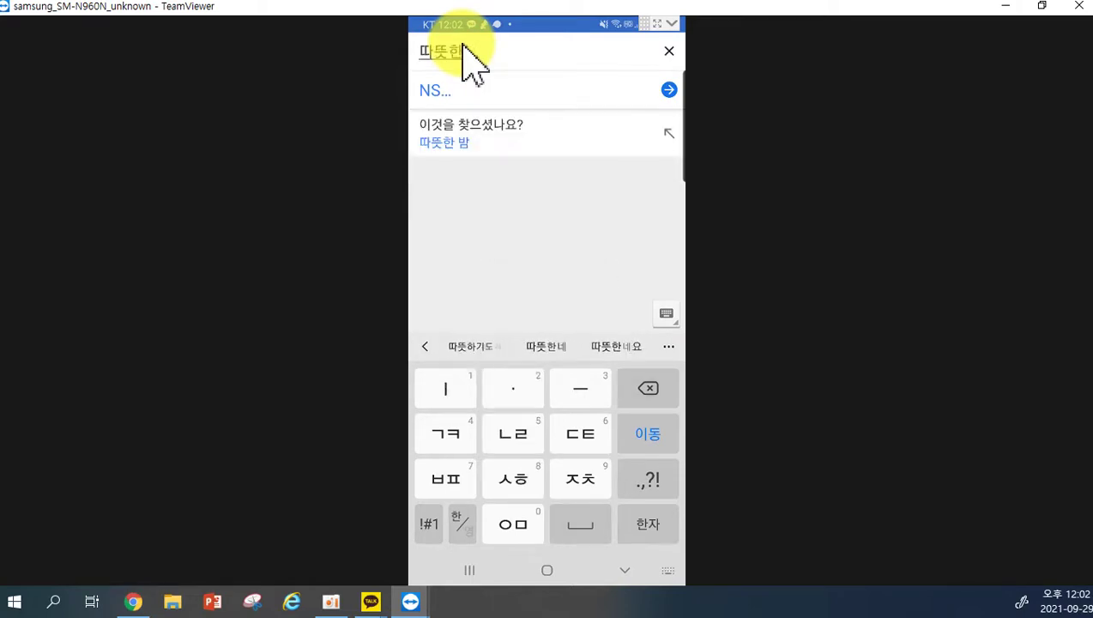
text( 바람)
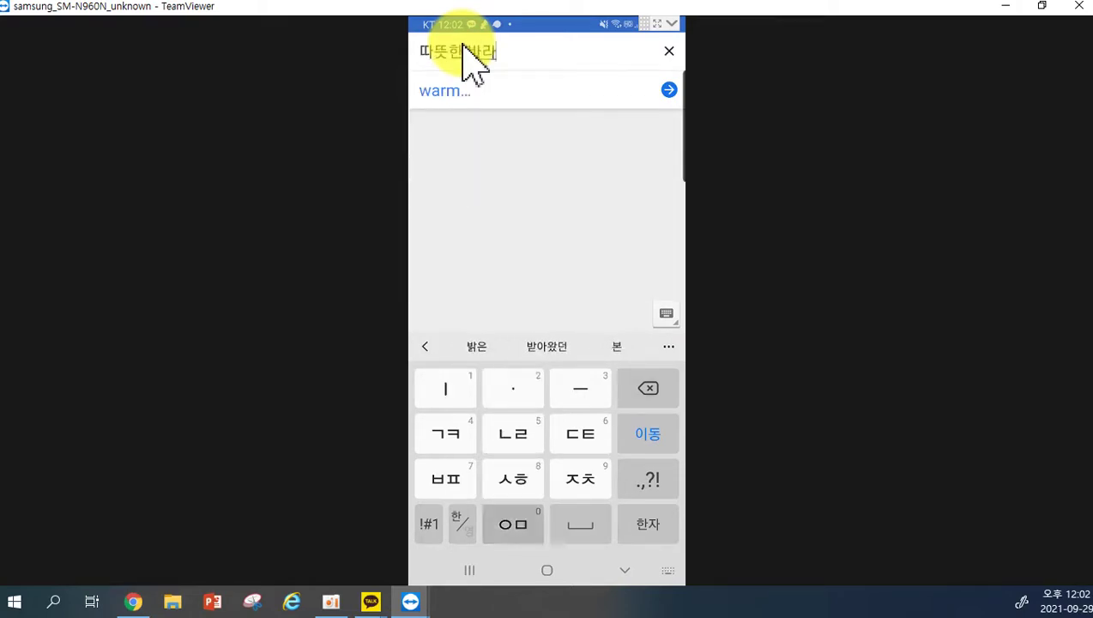
text(을)
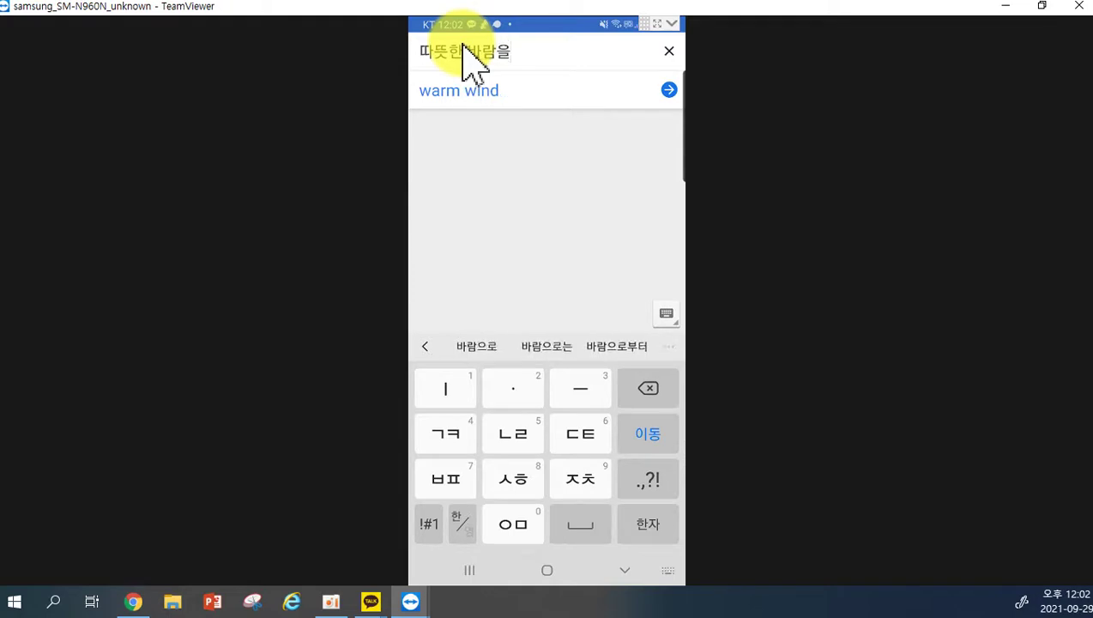
text( ㄷ타고 )
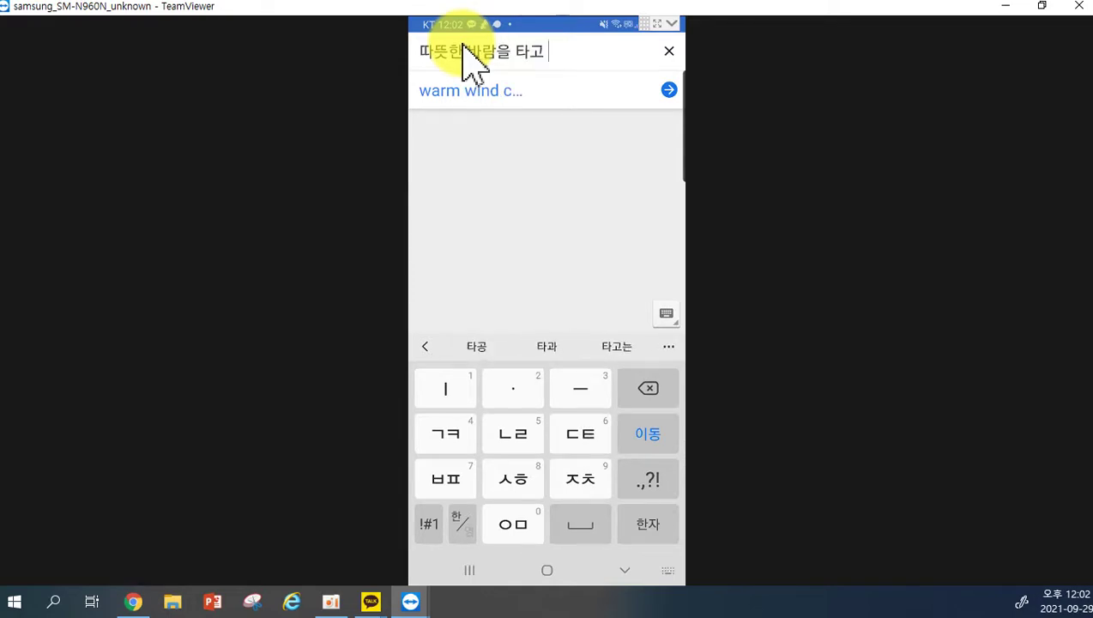
text(ㅂㆍ봄이 차)
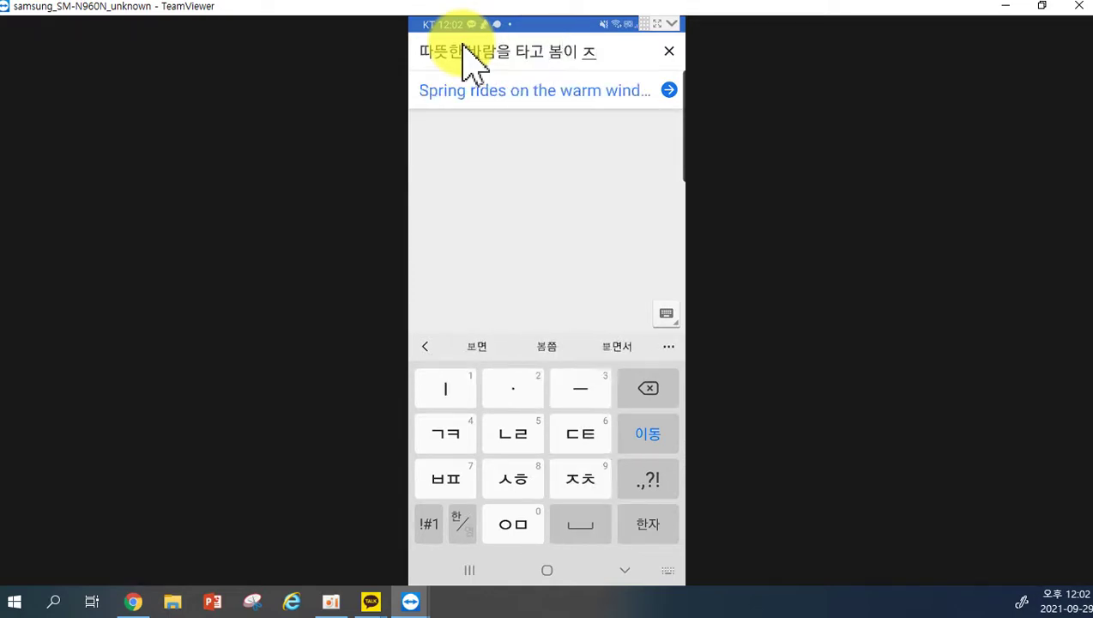
text(ㅈ아왔)
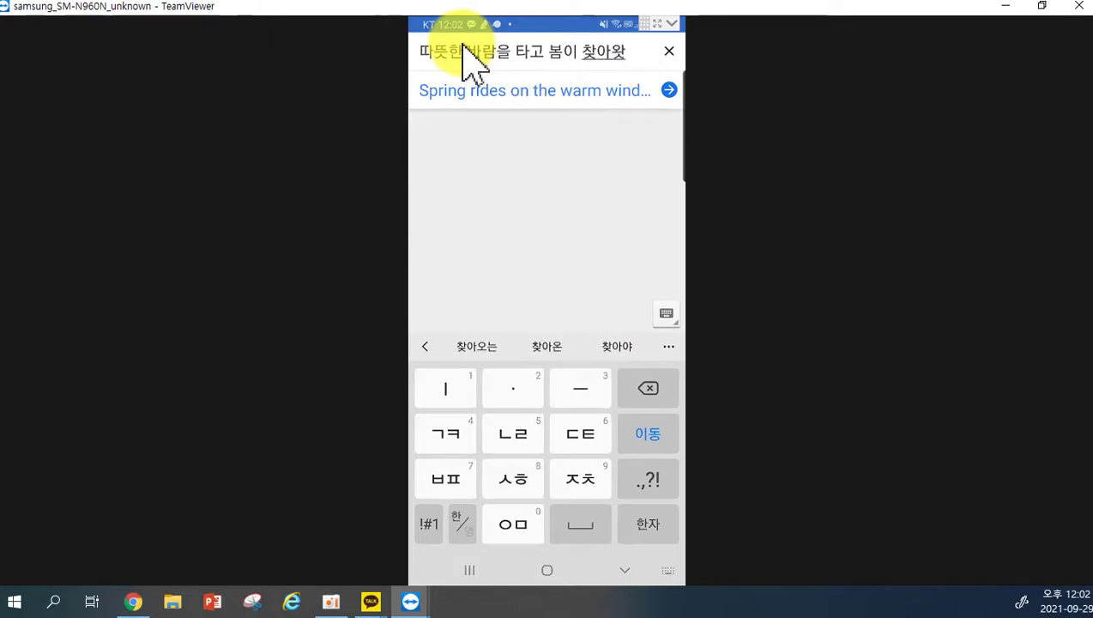
text(어요)
key(Return)
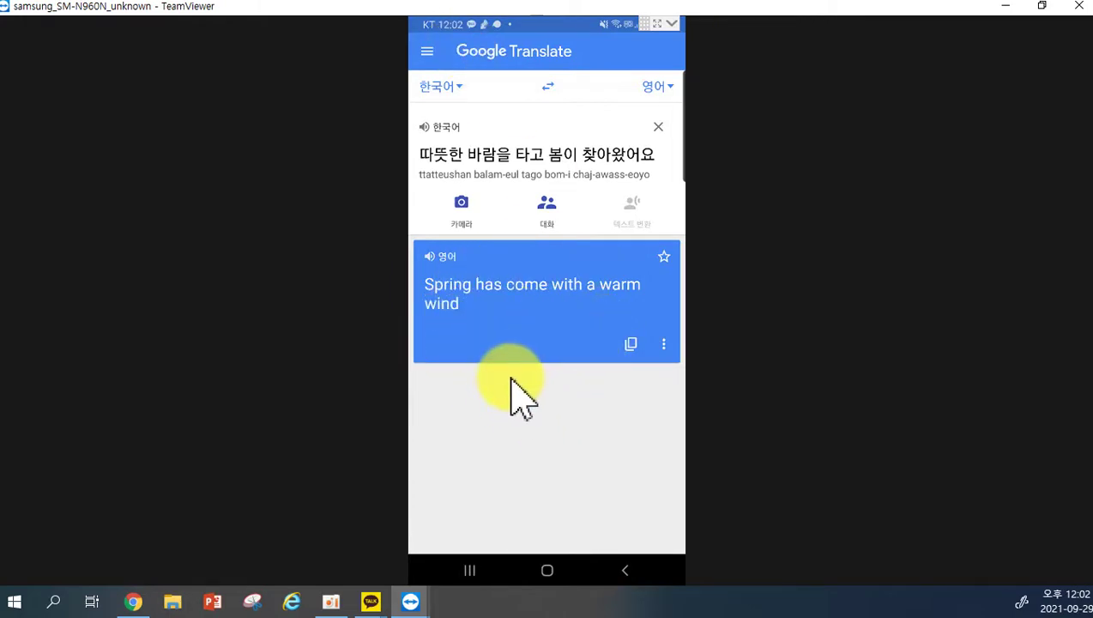
click(654, 88)
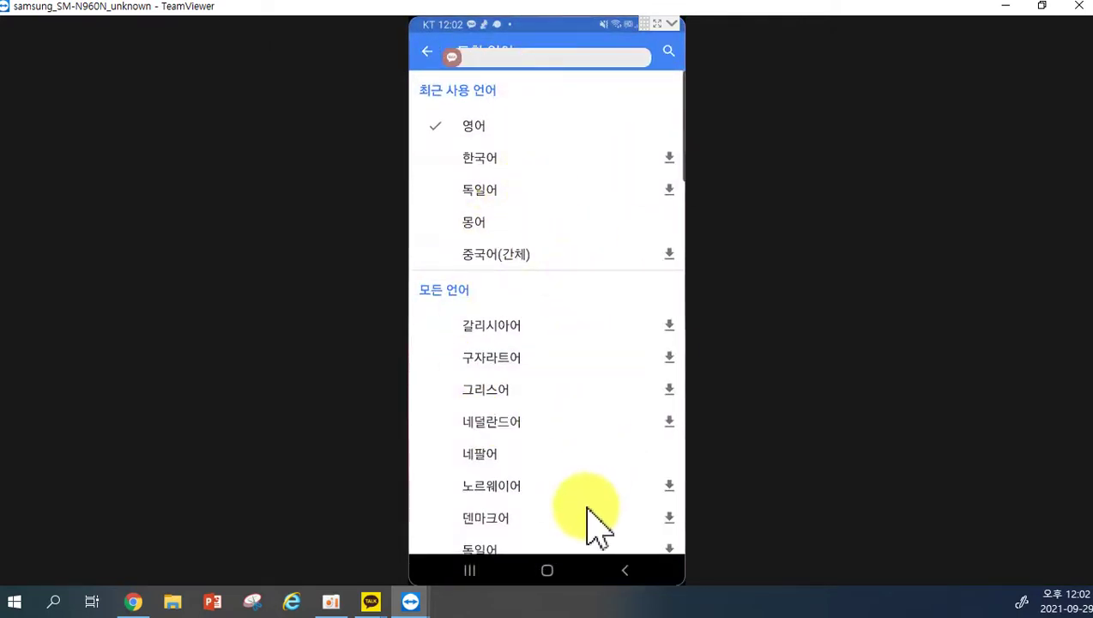
scroll(587, 508, down, 3)
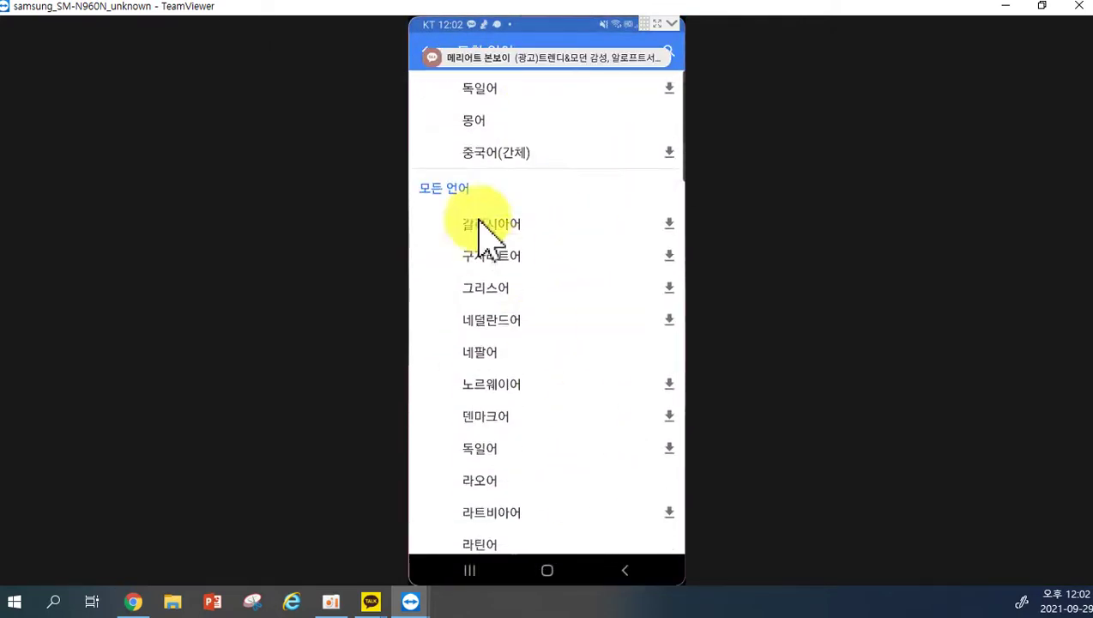
click(427, 52)
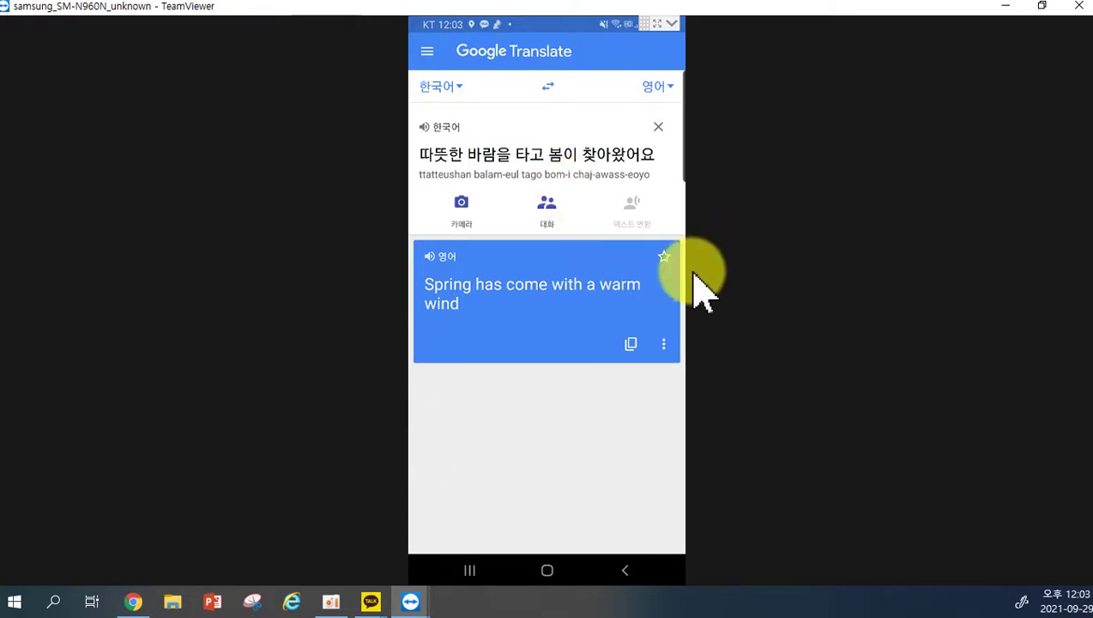
click(430, 258)
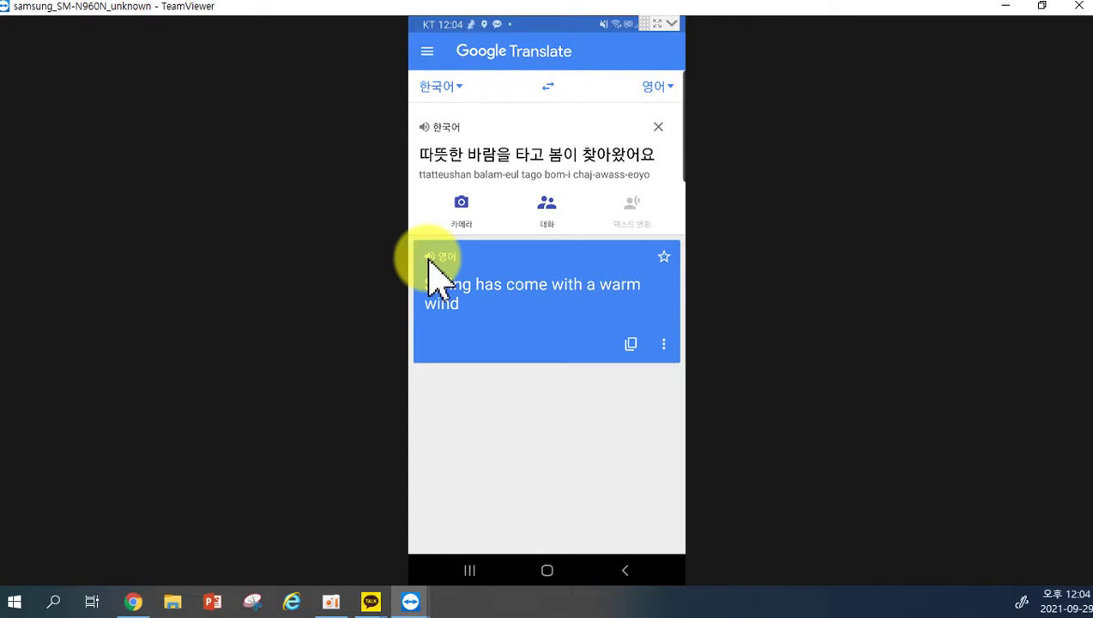
Clear the typed sentence and speak the Korean sentence into the microphone instead.
click(659, 126)
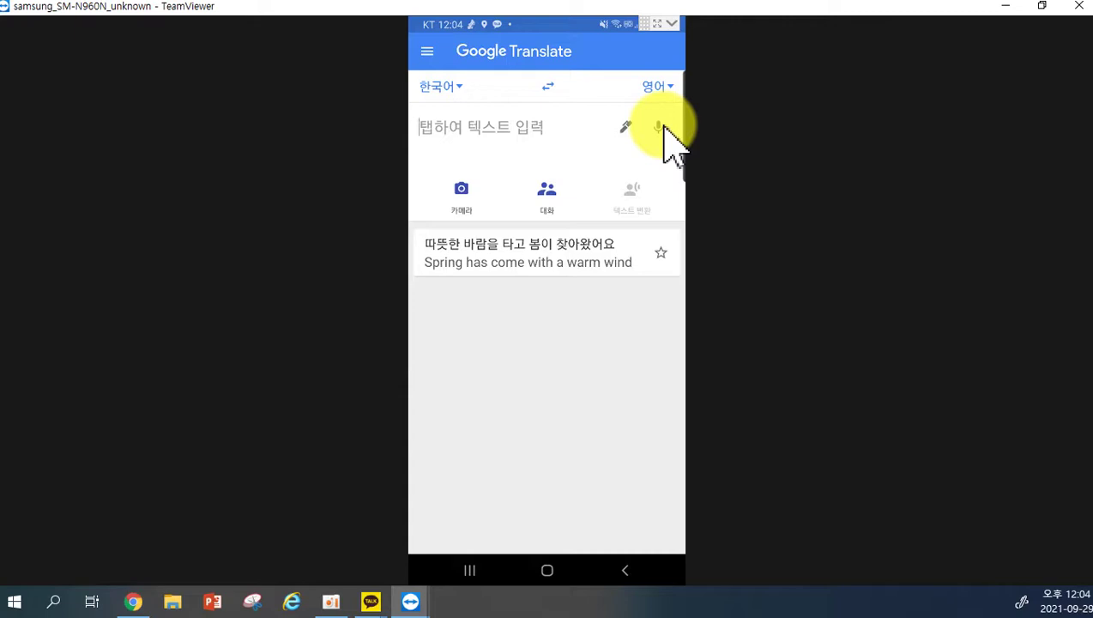
click(661, 127)
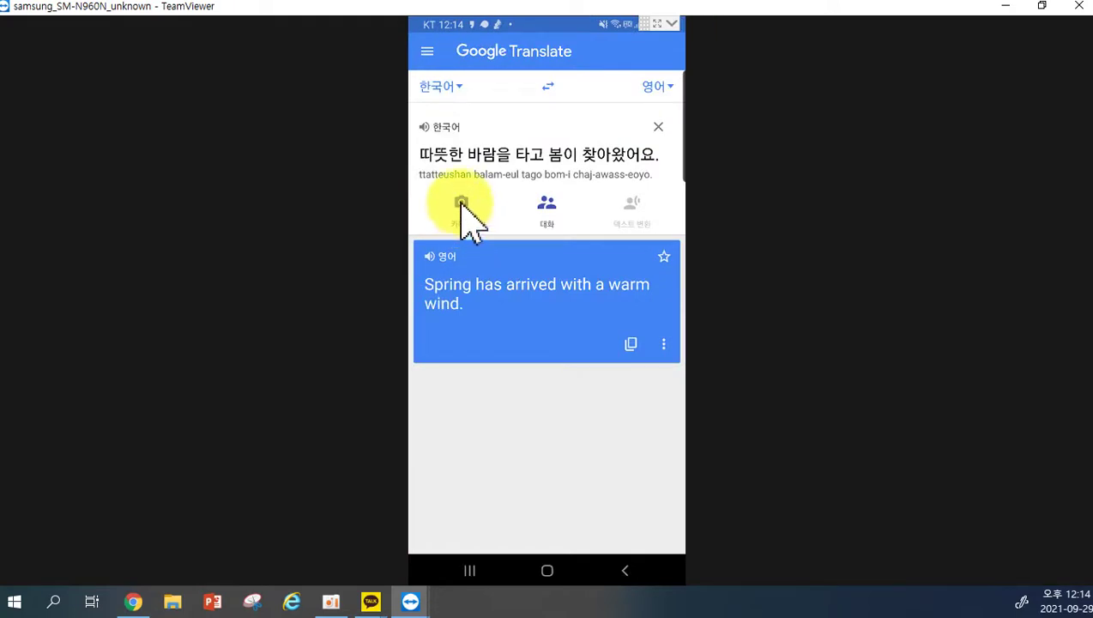
Try camera translation, swap to English-to-Korean, then return to the main screen.
click(462, 202)
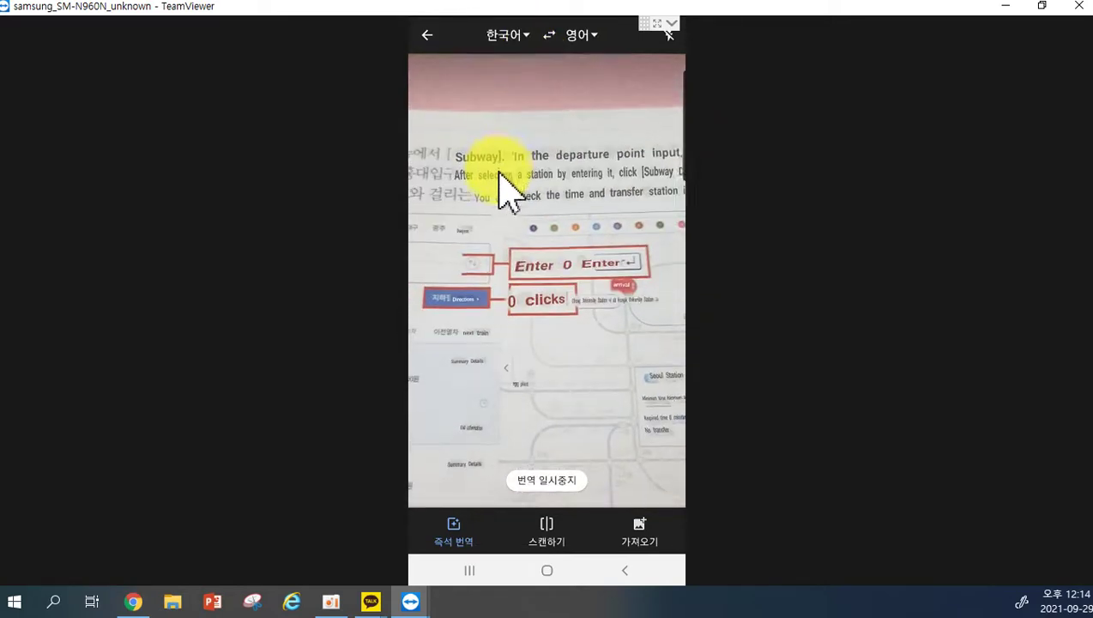
click(517, 35)
click(427, 53)
click(551, 36)
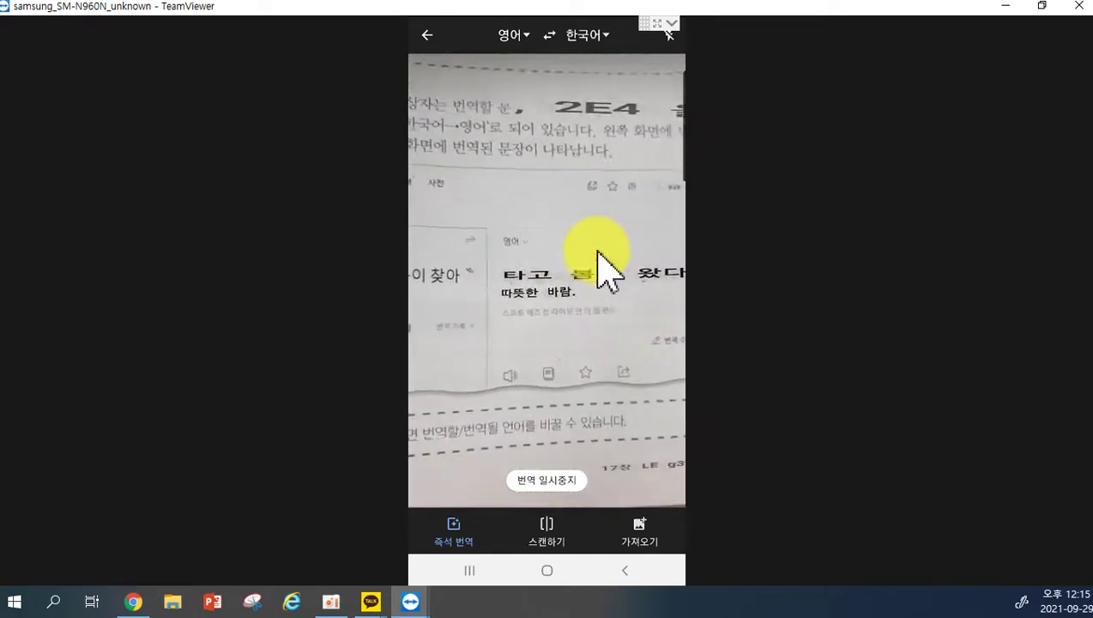
key(Escape)
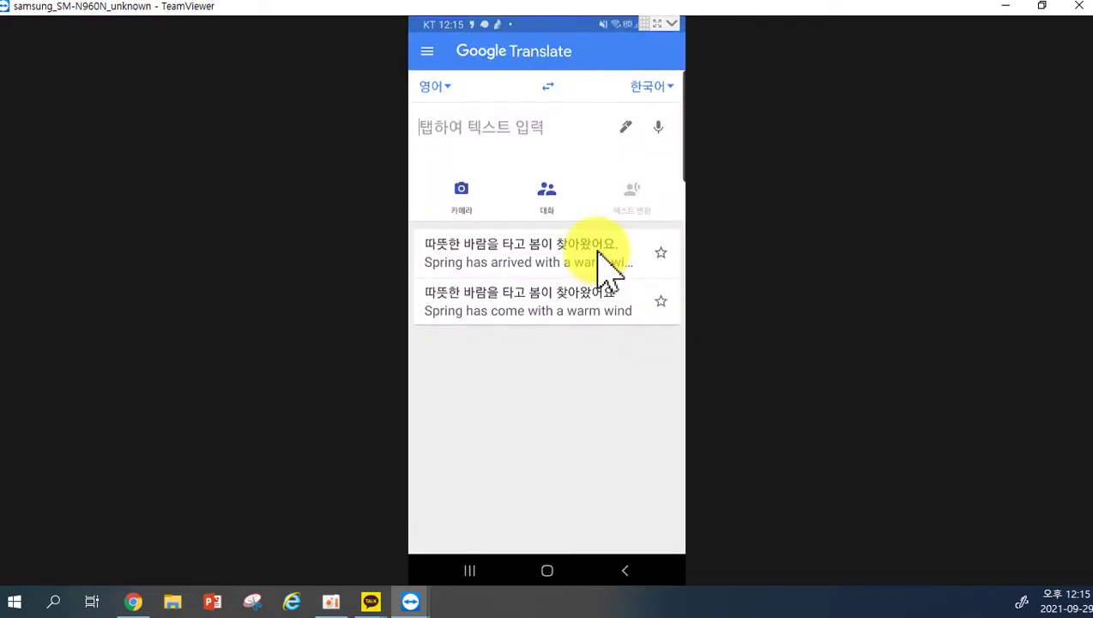
Open 대화 mode, set the first speaker to 한국어, and speak a Korean sentence.
click(548, 192)
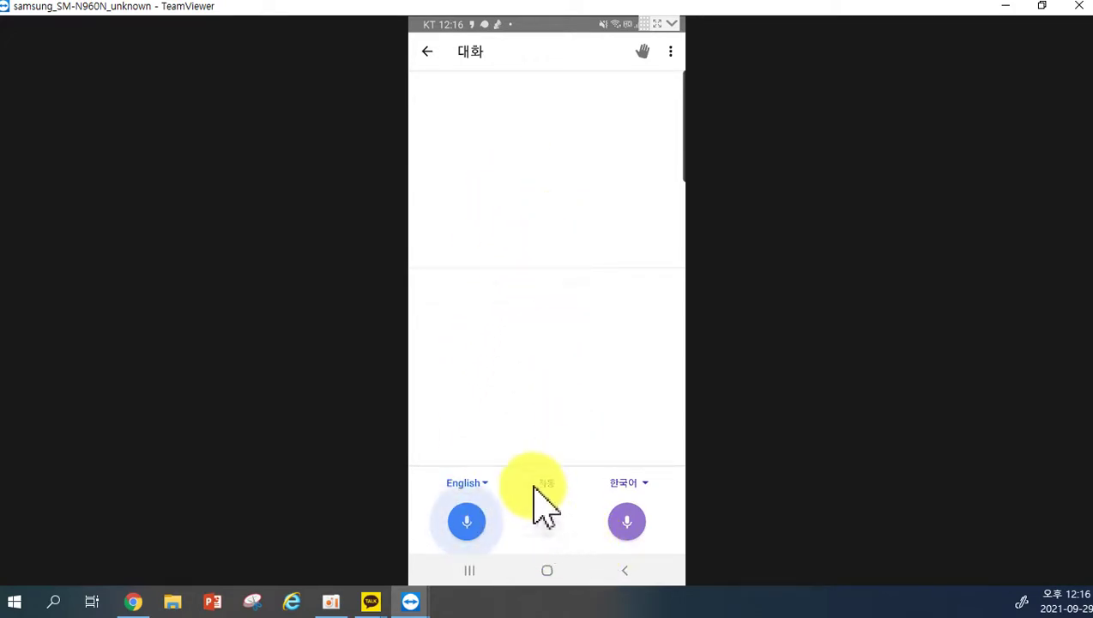
click(476, 483)
click(480, 167)
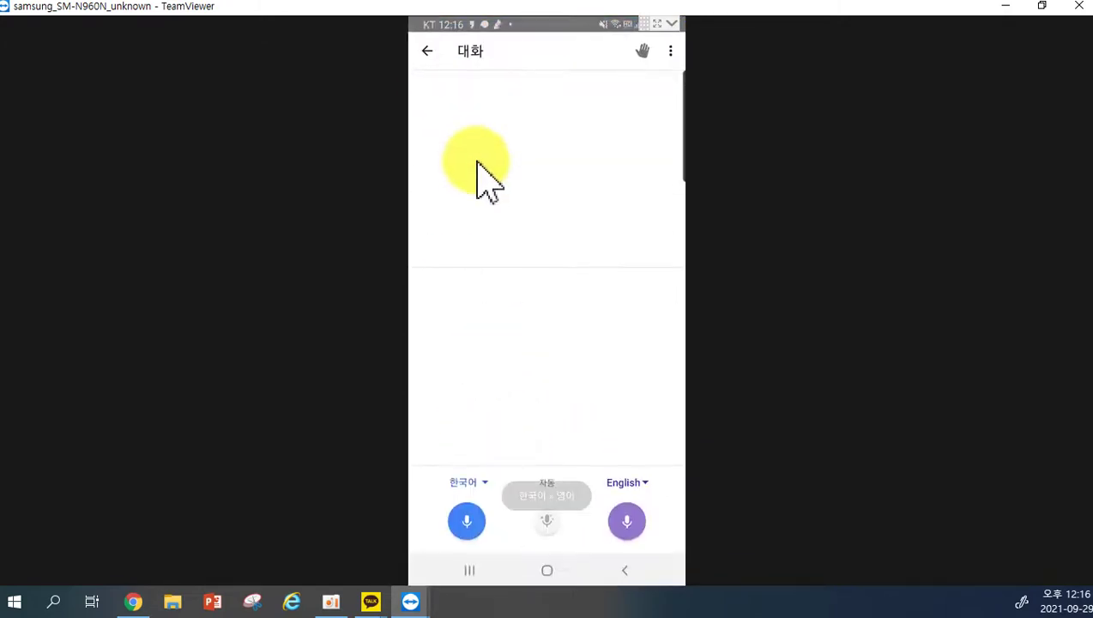
click(468, 526)
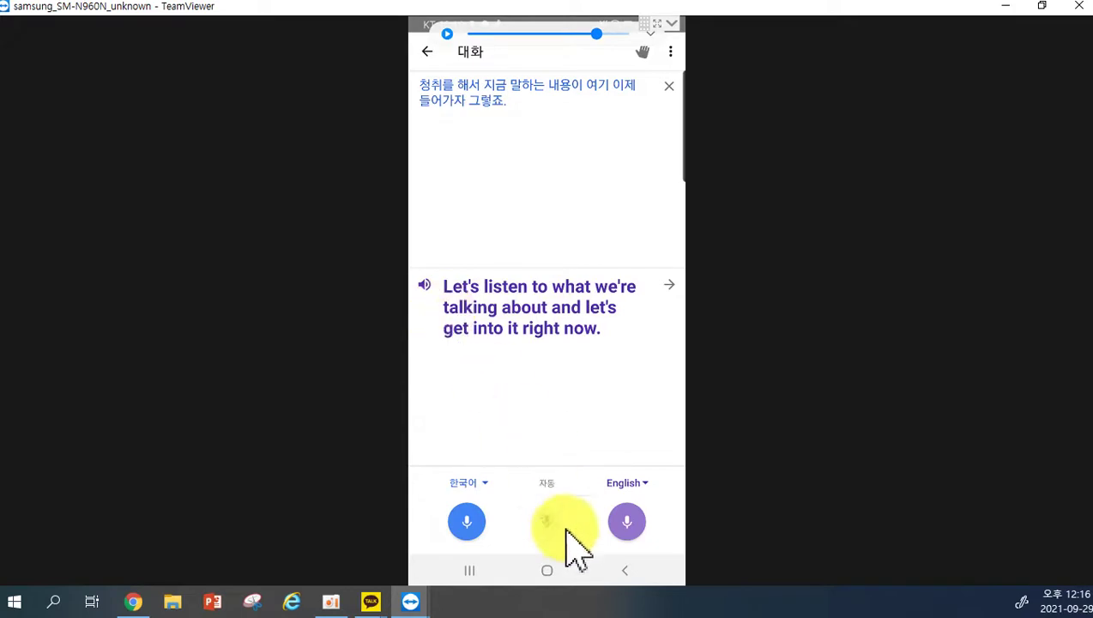
Browse the language list unchanged, speak another Korean sentence, then enable 자동 listening.
click(635, 486)
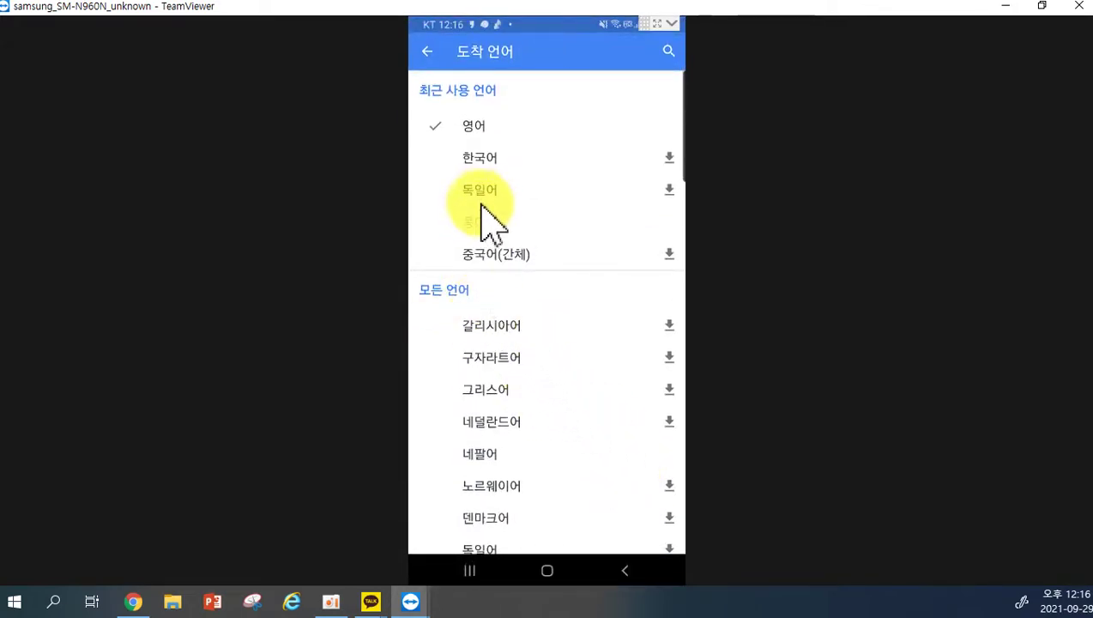
scroll(512, 434, down, 5)
scroll(511, 429, up, 3)
scroll(506, 419, up, 4)
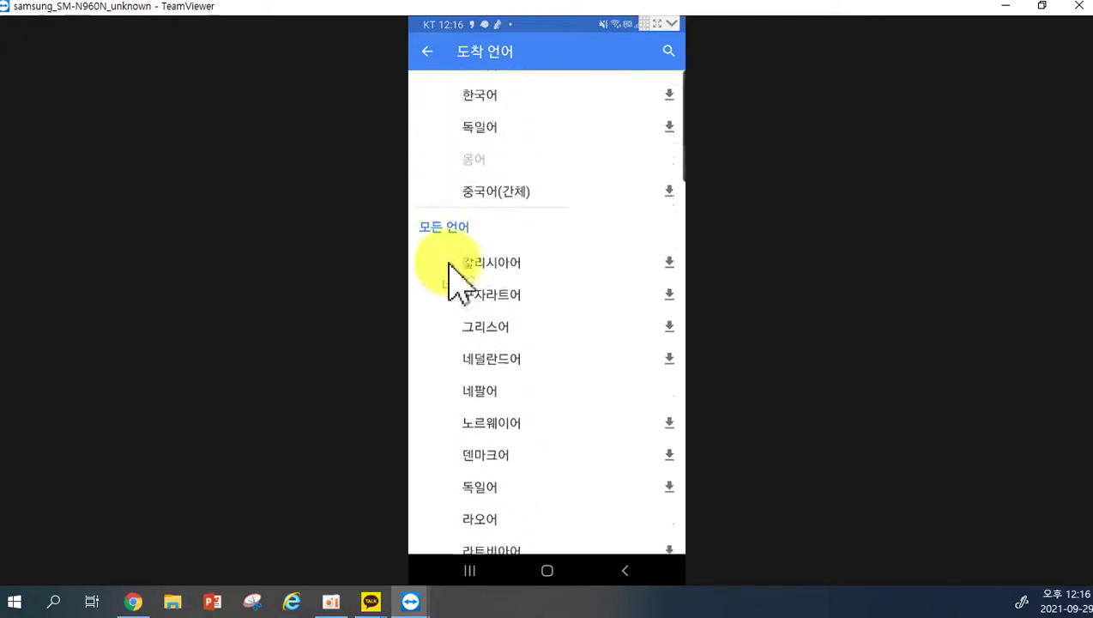
click(427, 54)
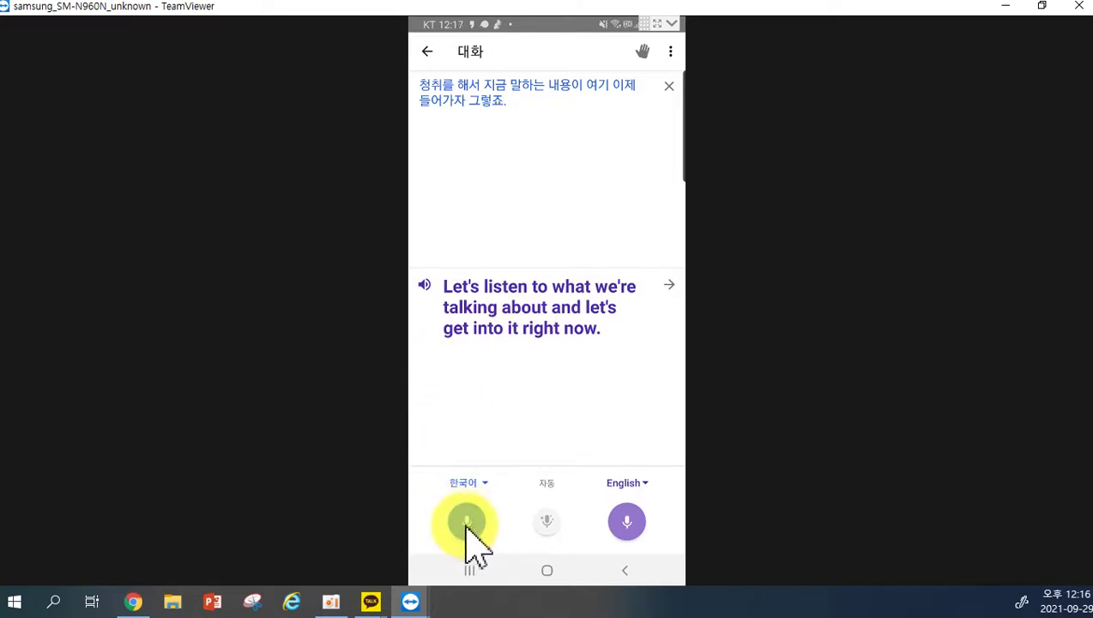
click(466, 525)
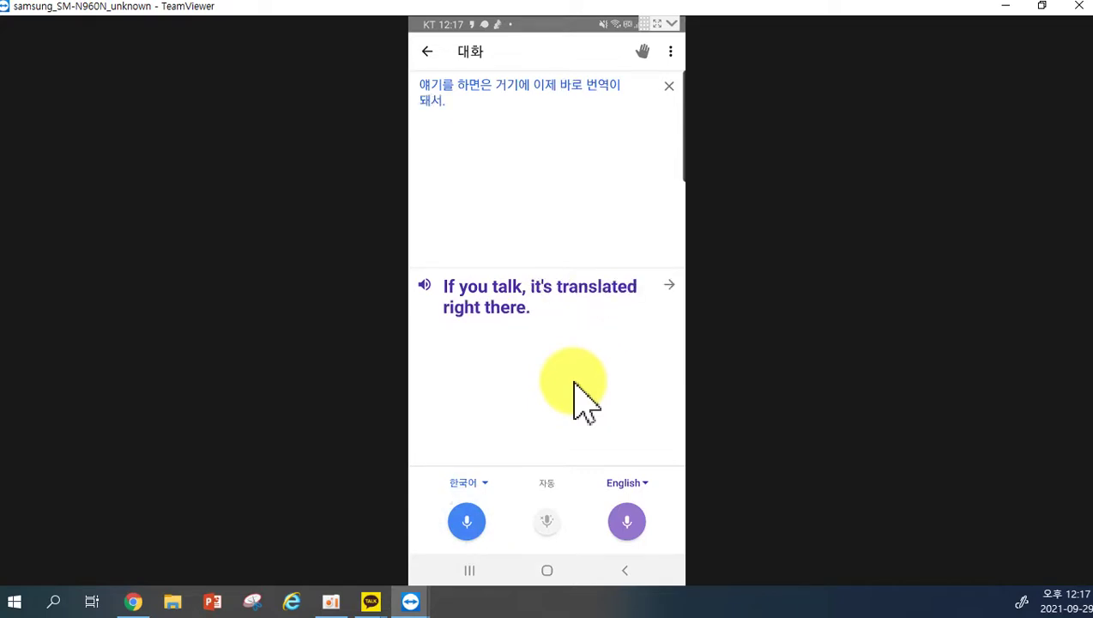
click(548, 521)
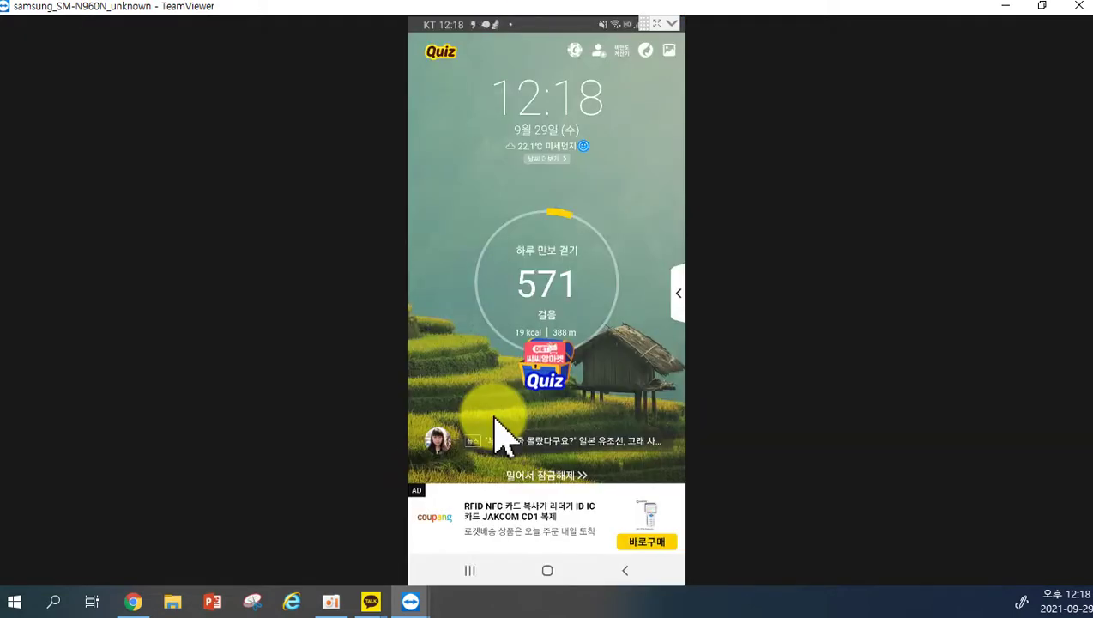
Close the phone-mirroring and remote-control windows, the sponsored-session notice, TeamViewer and the Chrome window.
click(1078, 7)
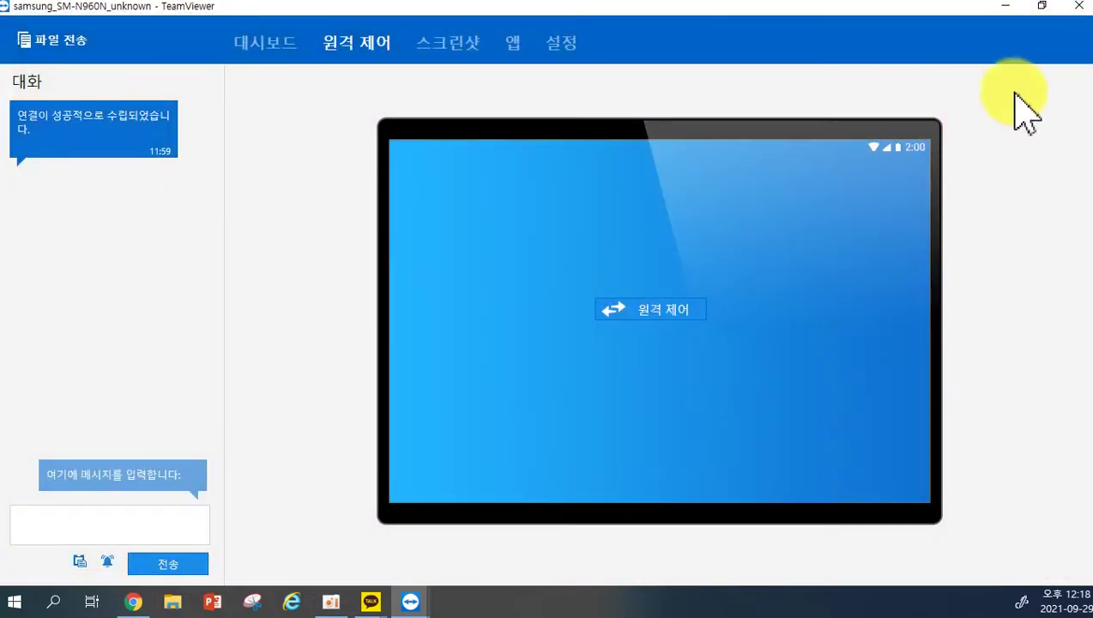
click(1078, 6)
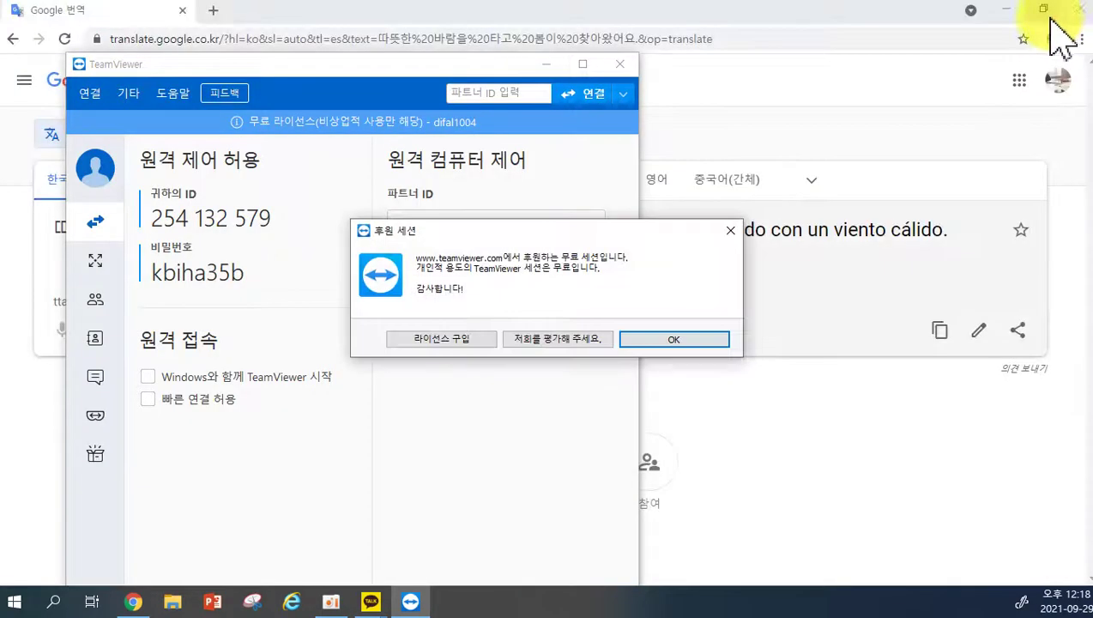
click(686, 340)
click(619, 65)
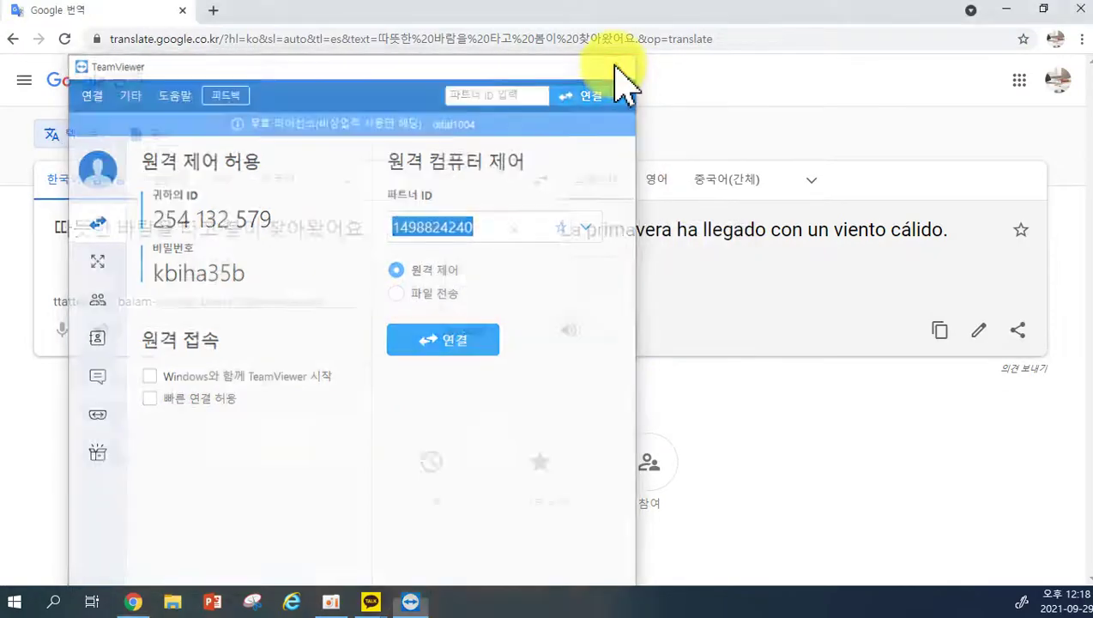
click(1080, 10)
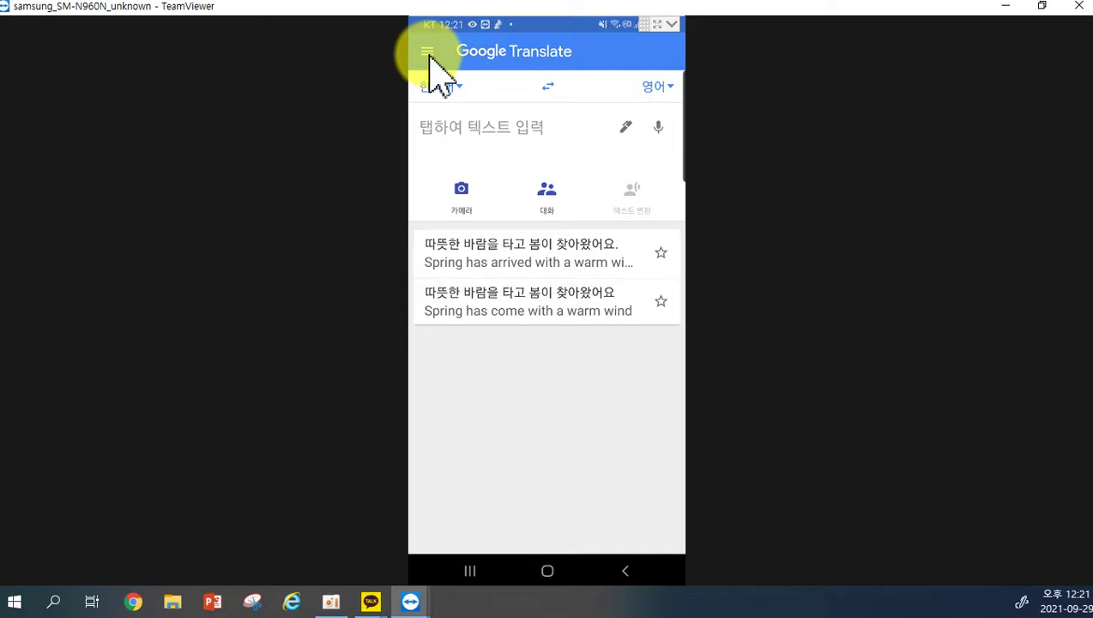
Clear the phone app's translation history via 설정 > 기록 지우기, confirm with 예, and return to the main screen.
click(429, 53)
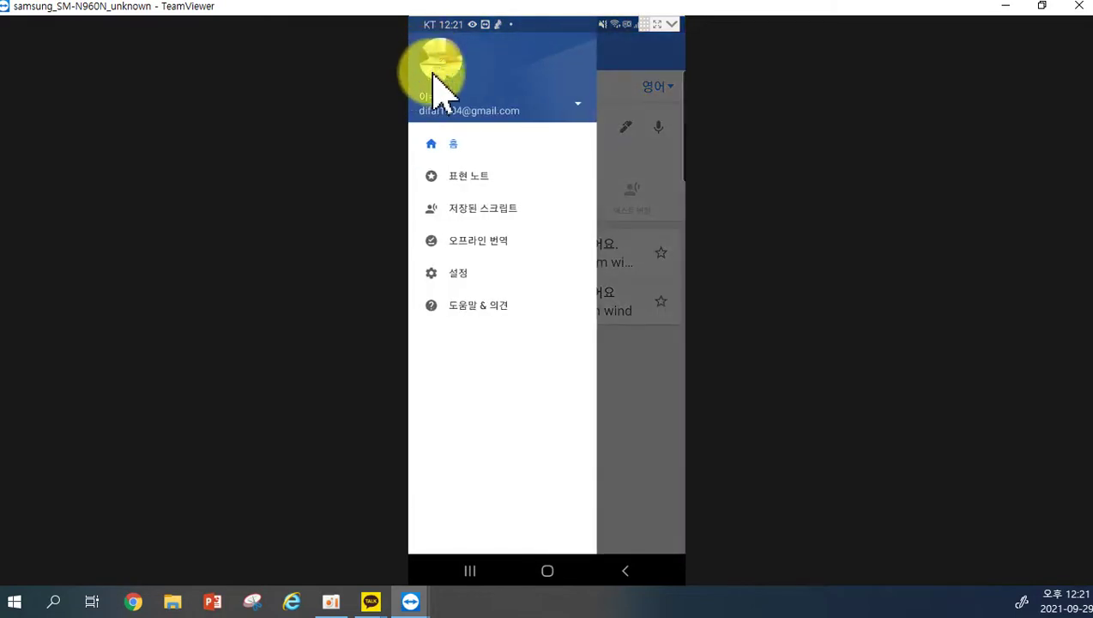
click(450, 274)
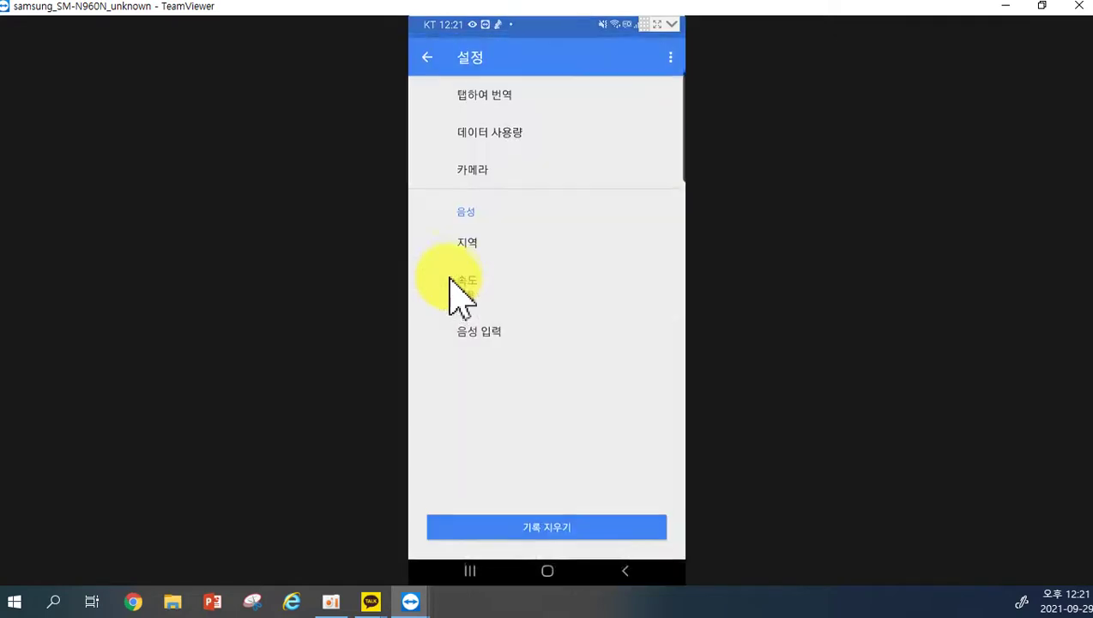
click(547, 520)
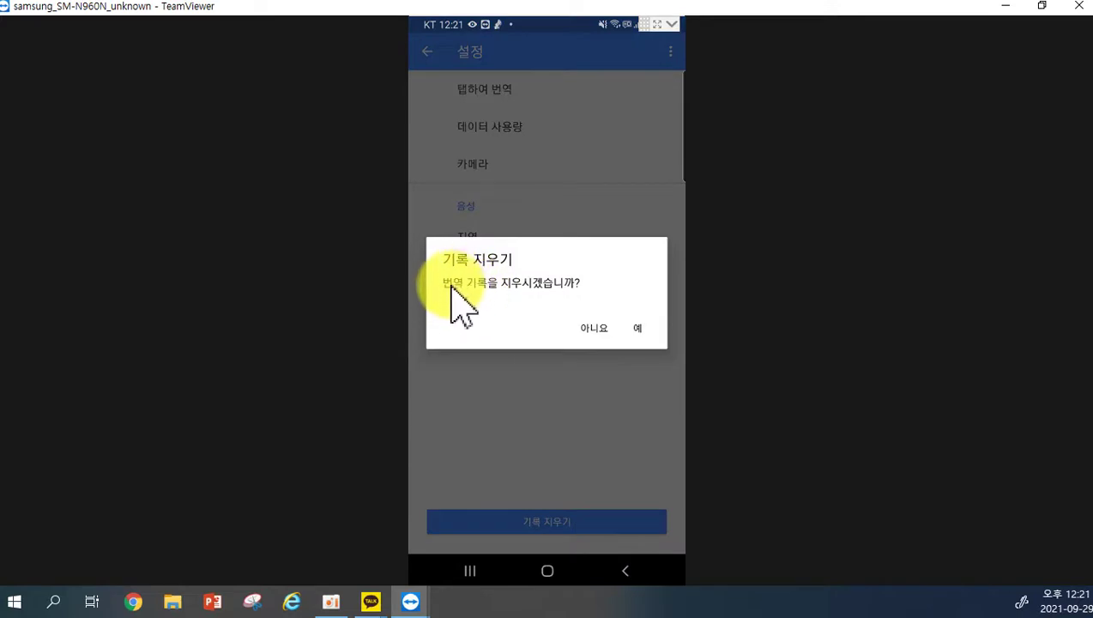
click(638, 329)
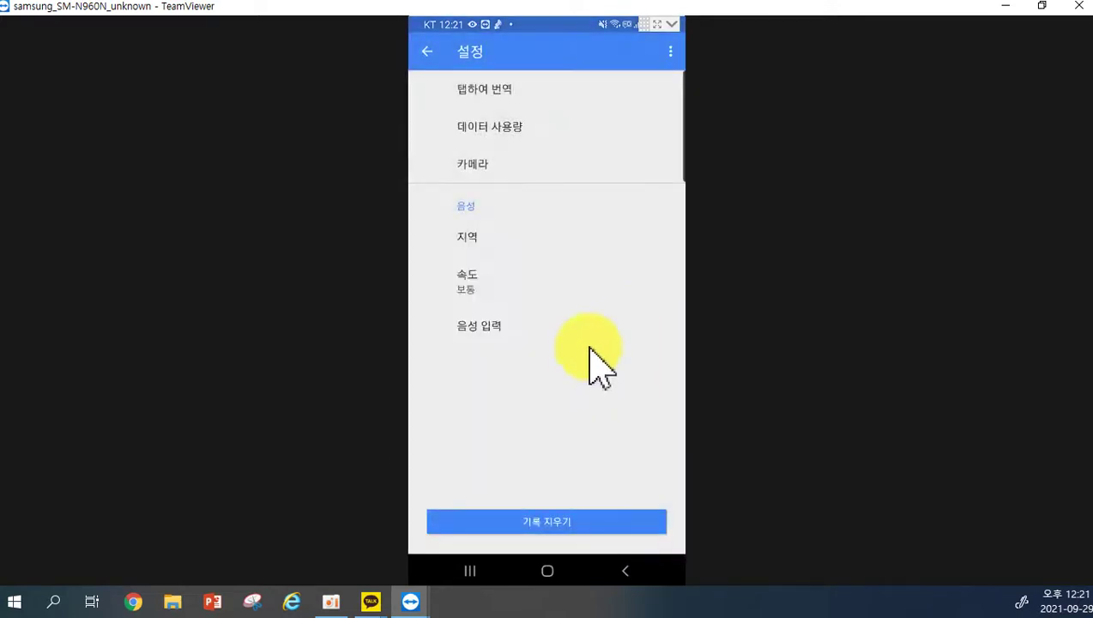
click(625, 571)
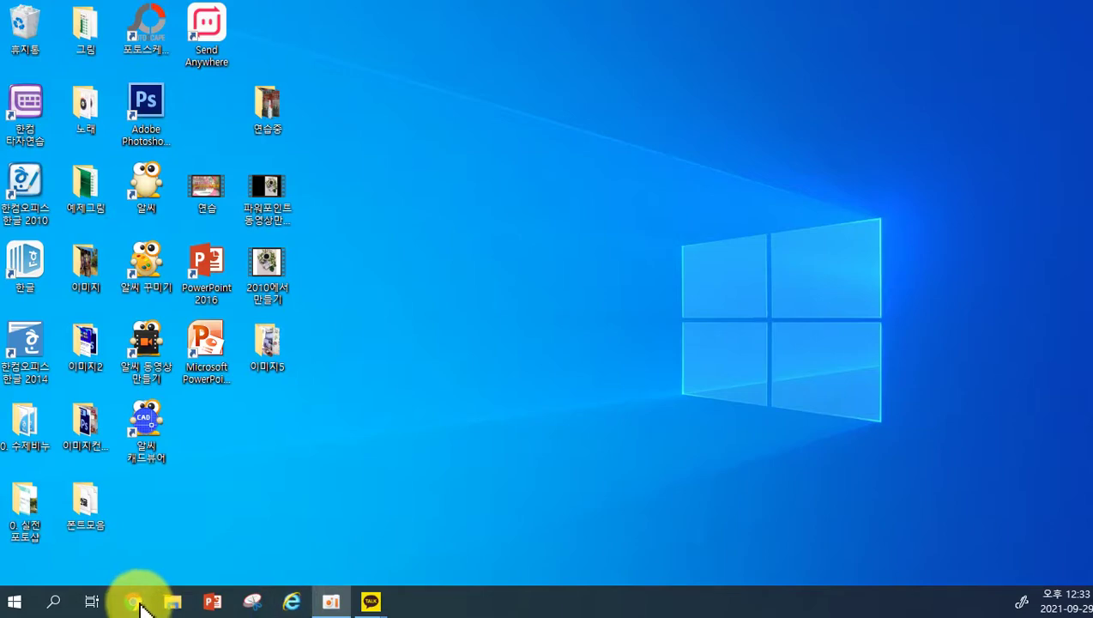
Open Chrome and search Google for kbs.
click(137, 603)
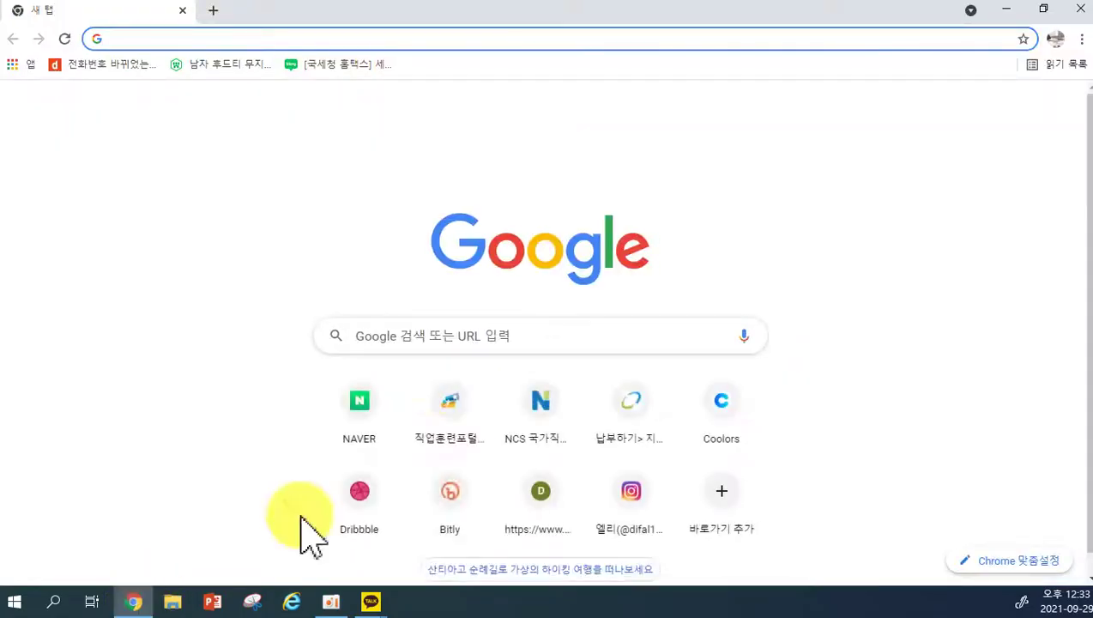
click(415, 337)
text(k)
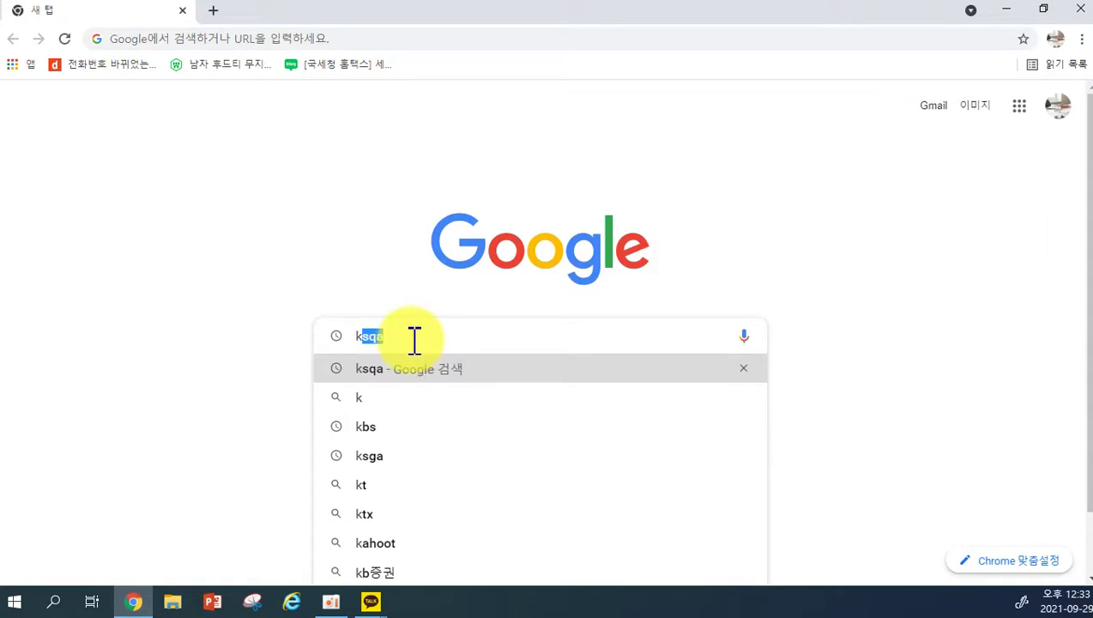
text(bs)
key(Return)
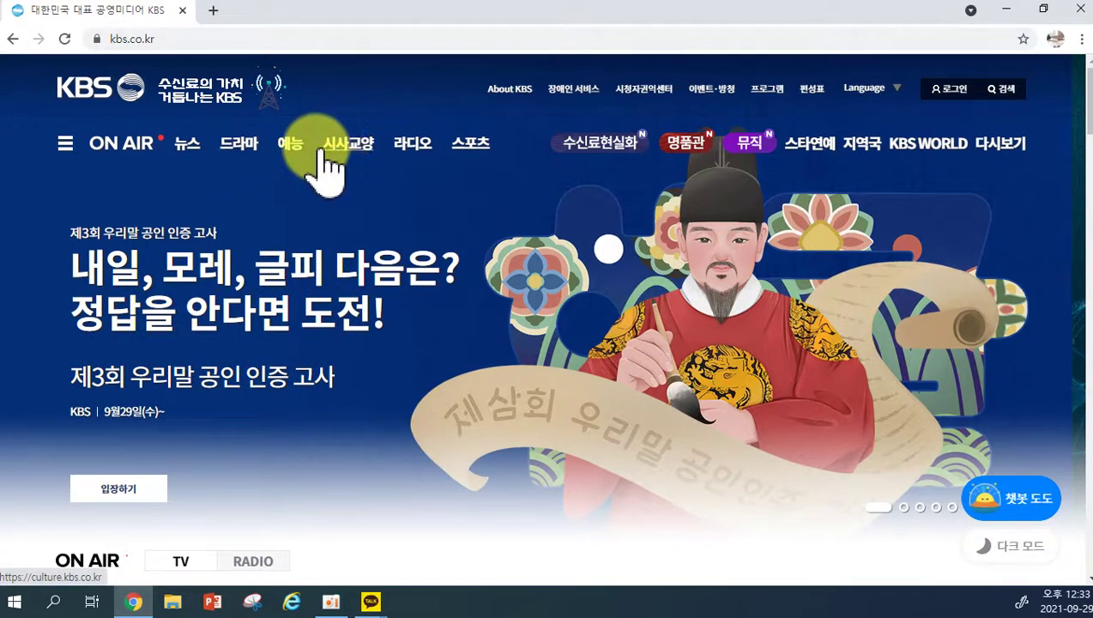
Go to KBS 시사교양, filter by 건강/생활정보, and open the 무엇이든 물어보세요 program page.
click(354, 157)
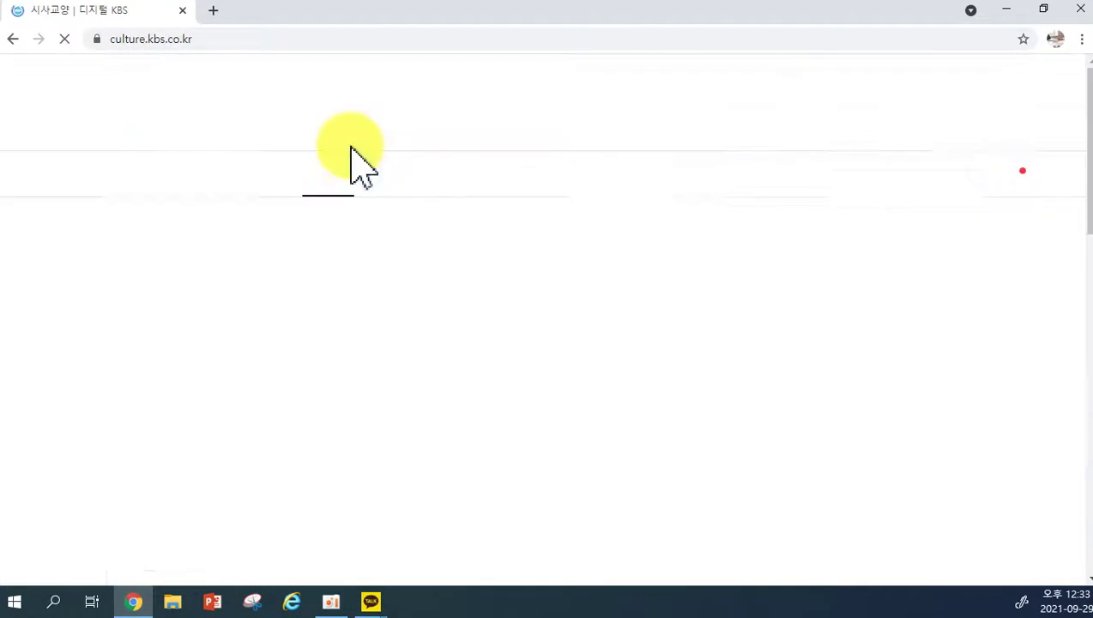
scroll(404, 257, down, 2)
scroll(421, 282, down, 4)
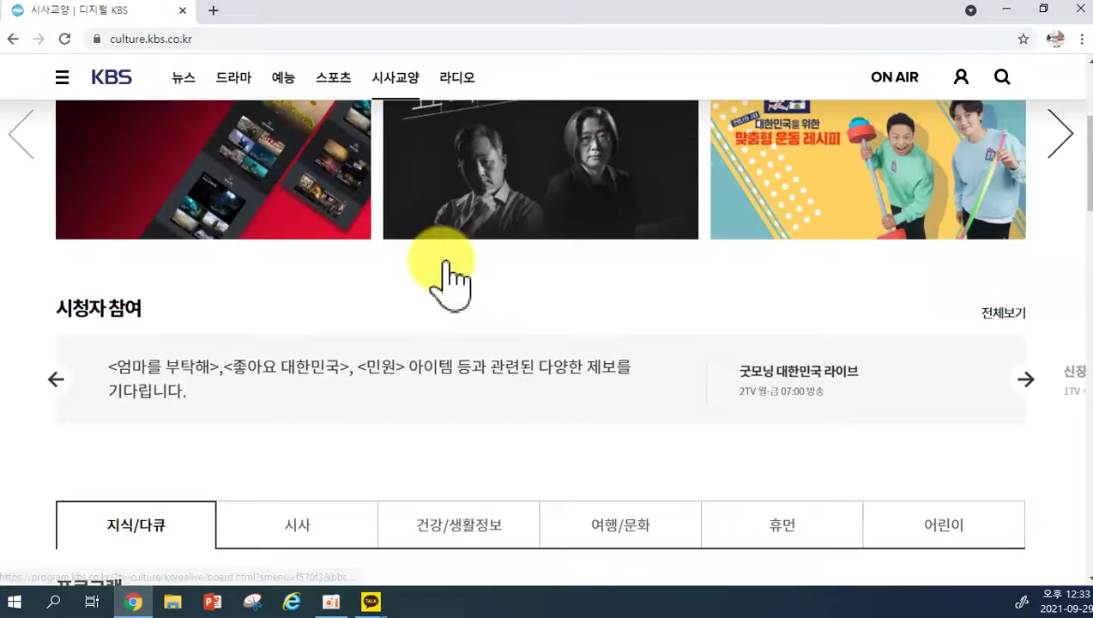
click(455, 315)
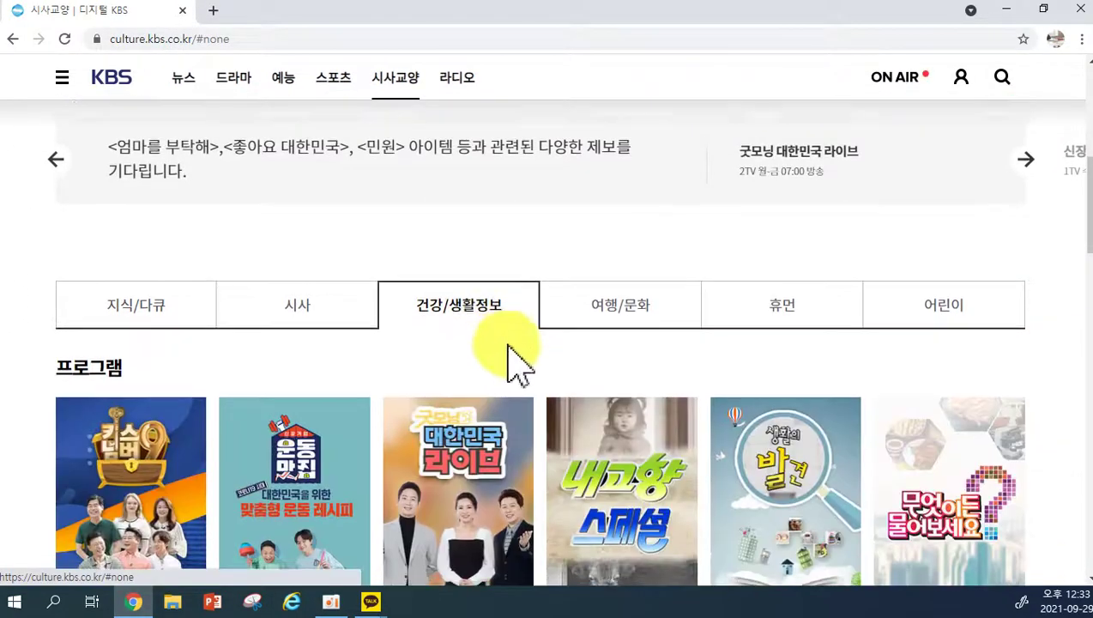
scroll(515, 359, down, 3)
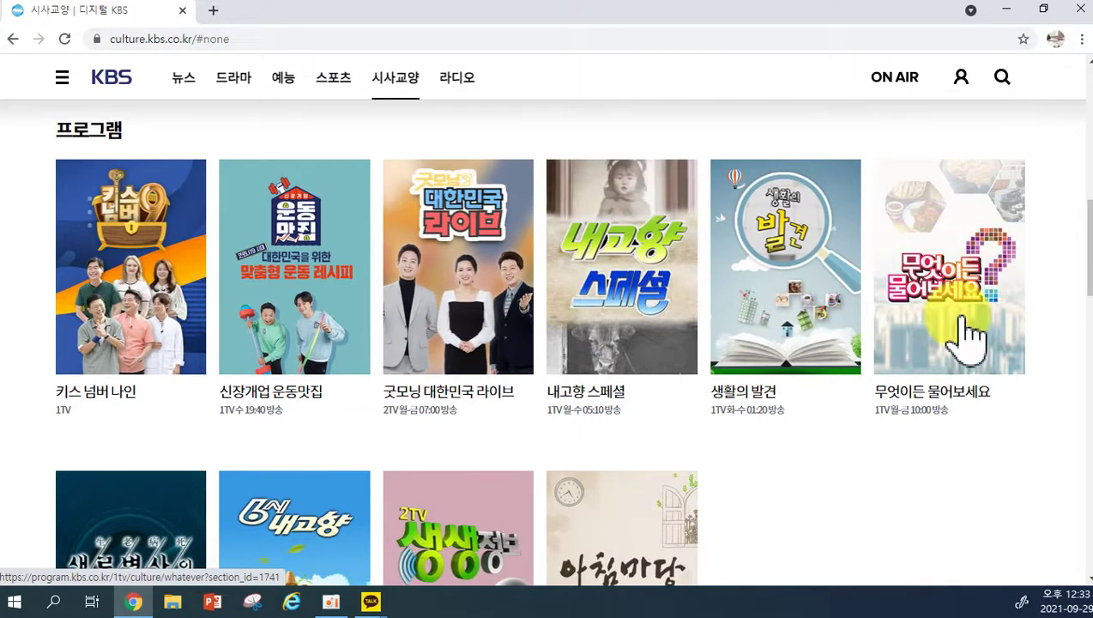
scroll(968, 335, down, 1)
scroll(970, 412, up, 2)
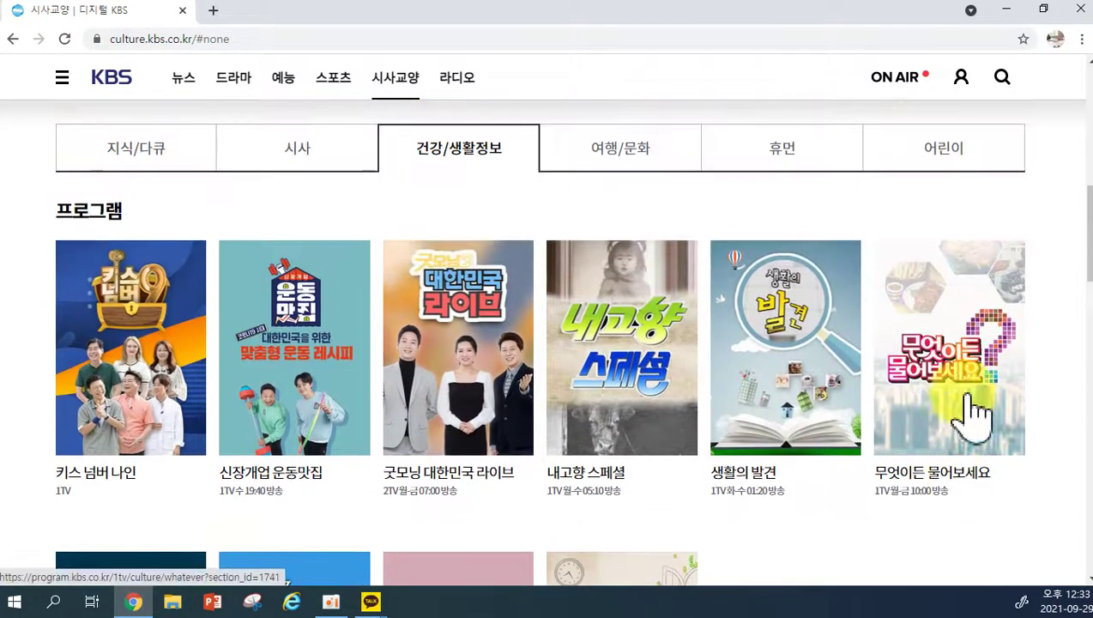
click(930, 379)
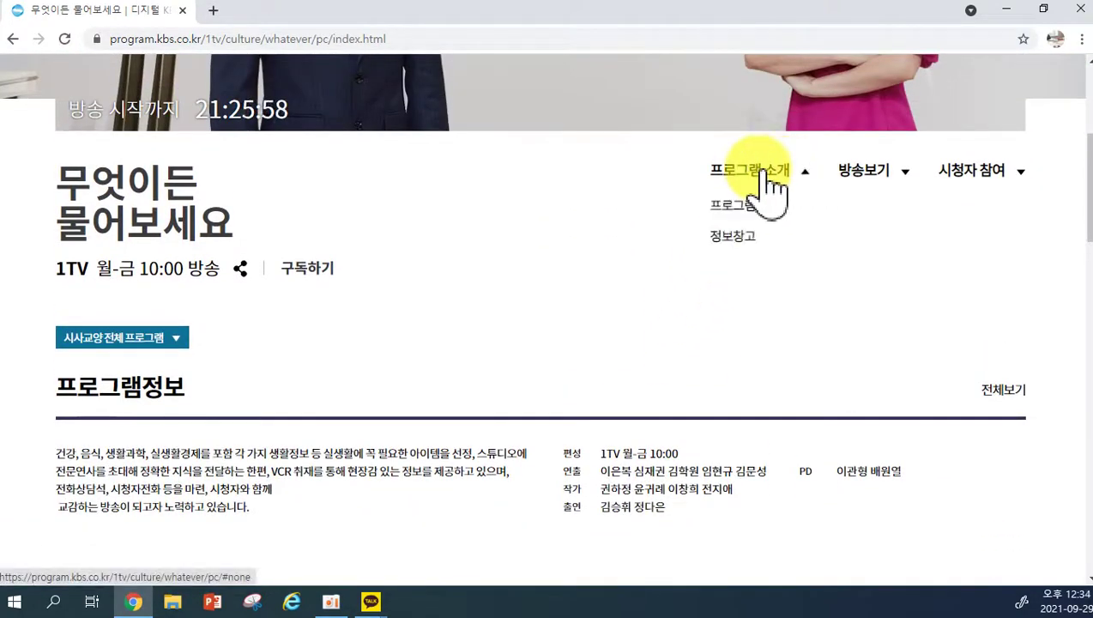
Play yesterday's episode from 다시보기, then go back to the replay list.
click(854, 207)
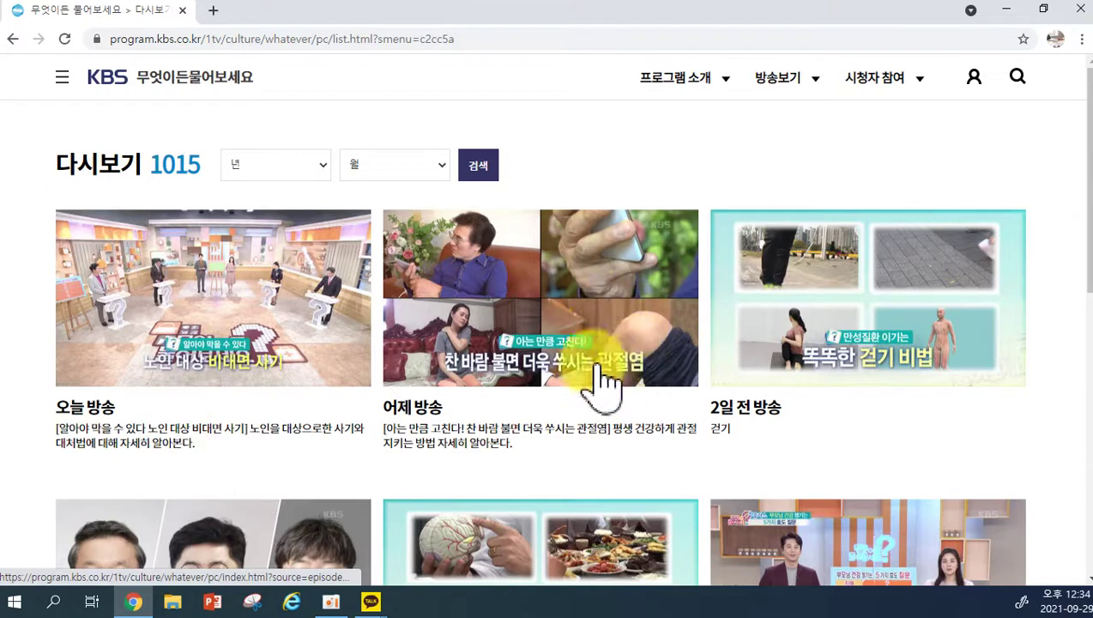
click(518, 340)
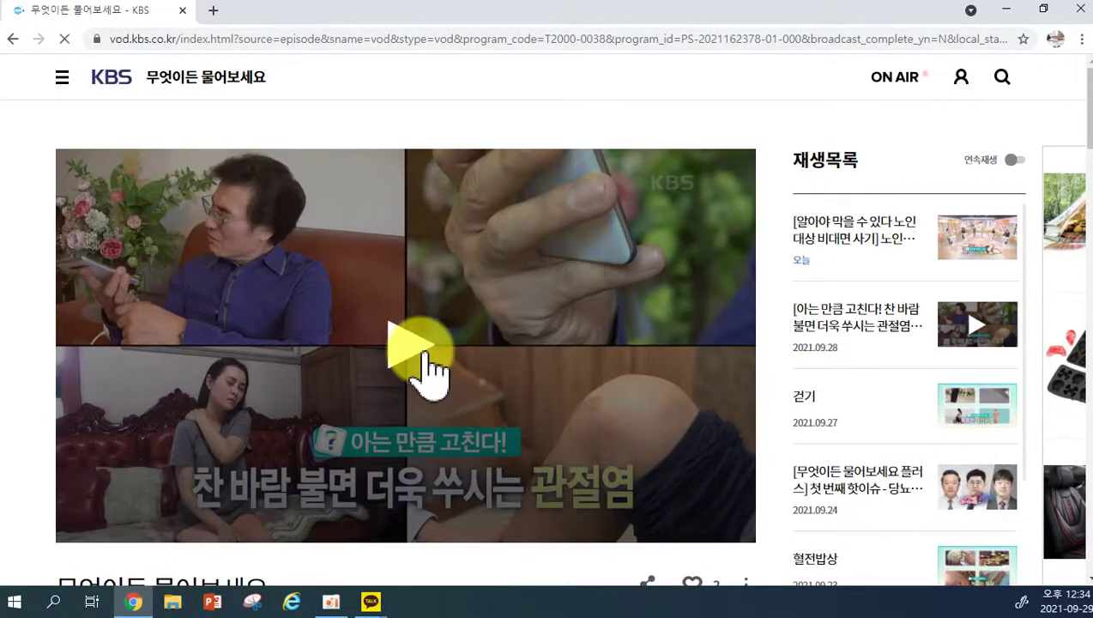
click(416, 348)
scroll(567, 421, down, 1)
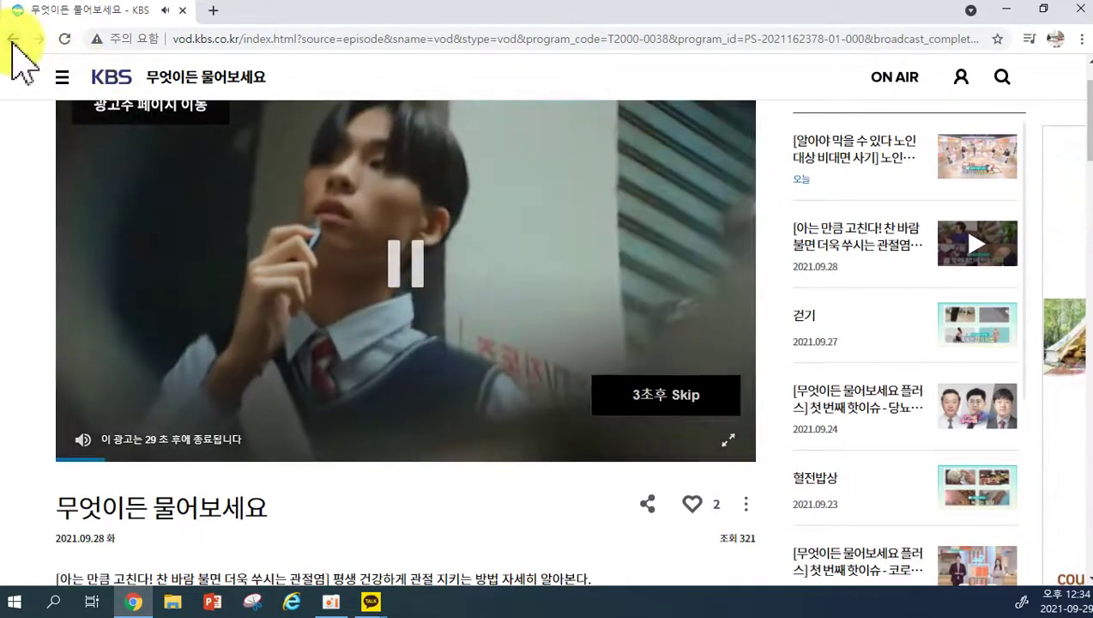
click(13, 39)
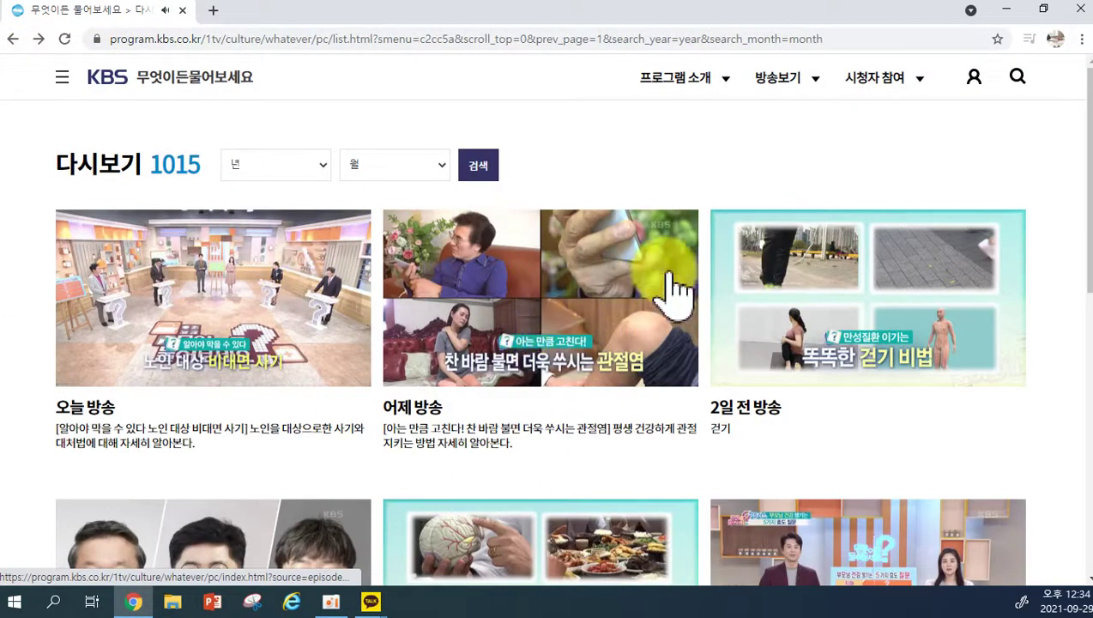
Open 프로그램 소개 > 정보창고, read post 2383 on blood-clot meals, and return to the post list.
click(781, 77)
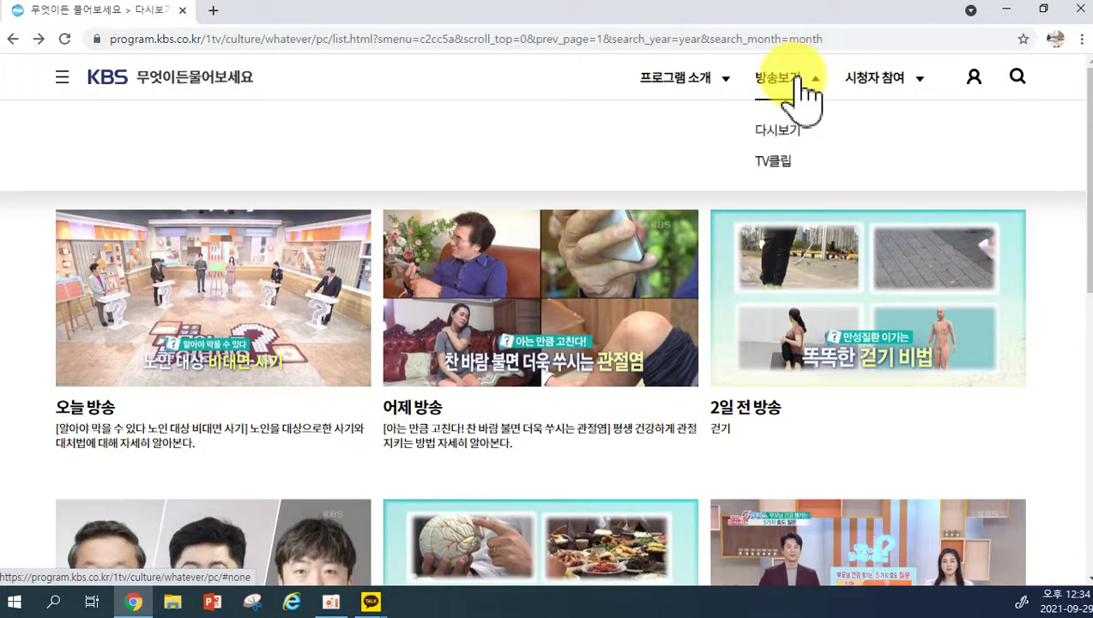
click(697, 79)
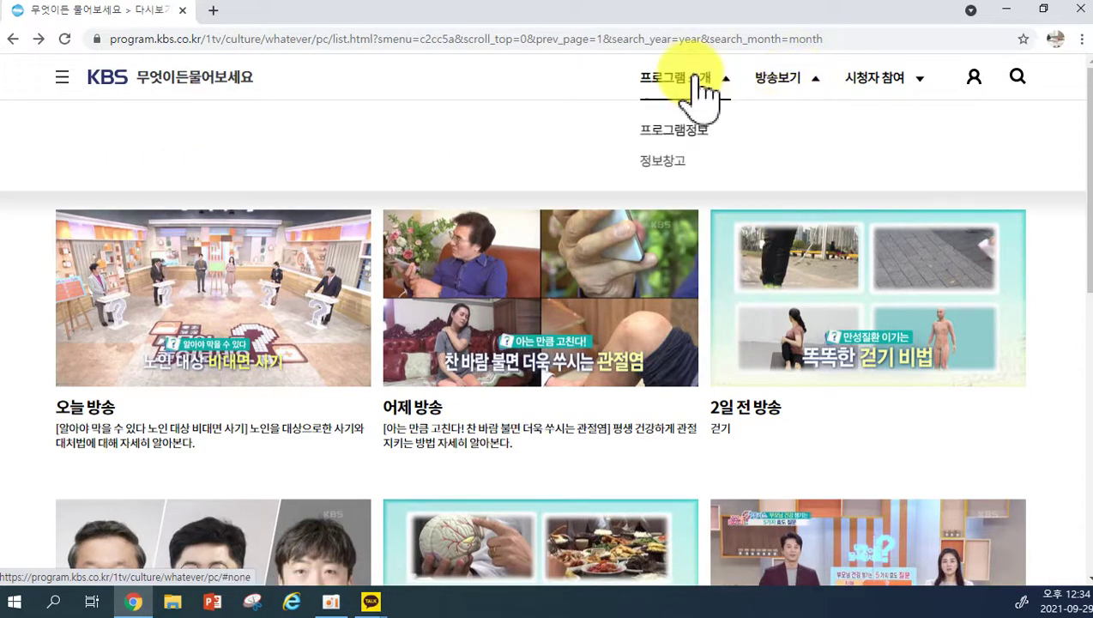
click(666, 162)
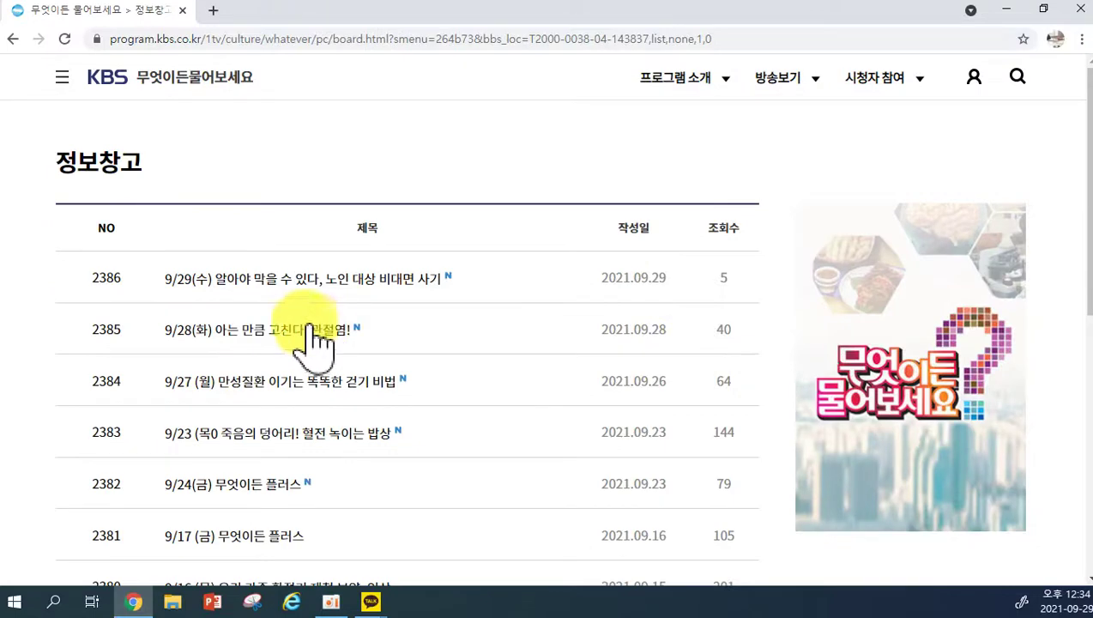
scroll(286, 309, down, 1)
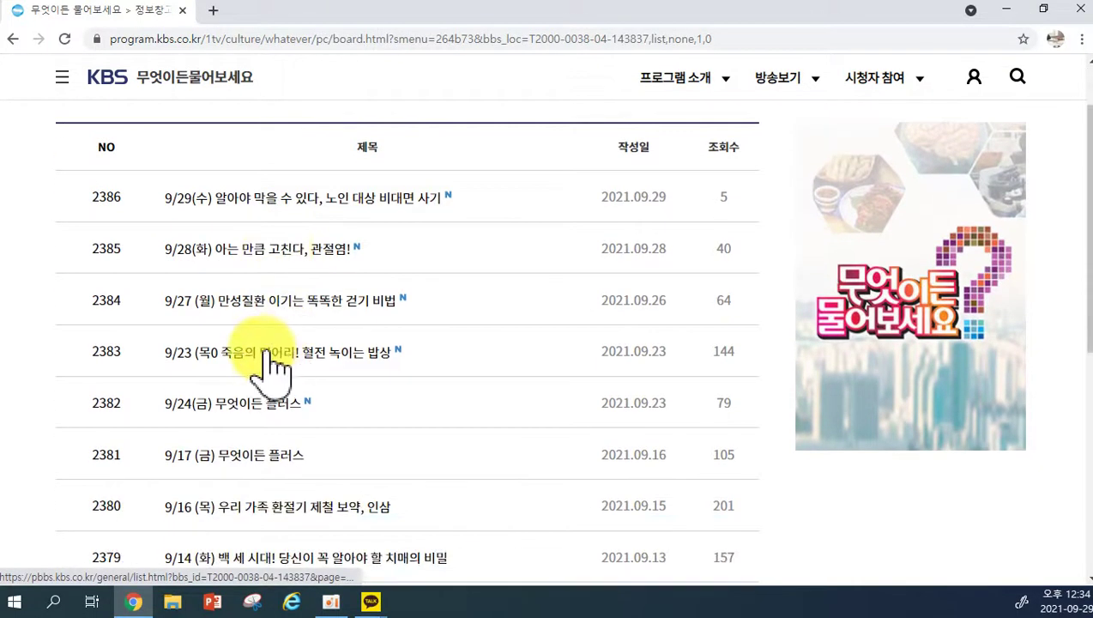
click(273, 365)
scroll(317, 378, down, 3)
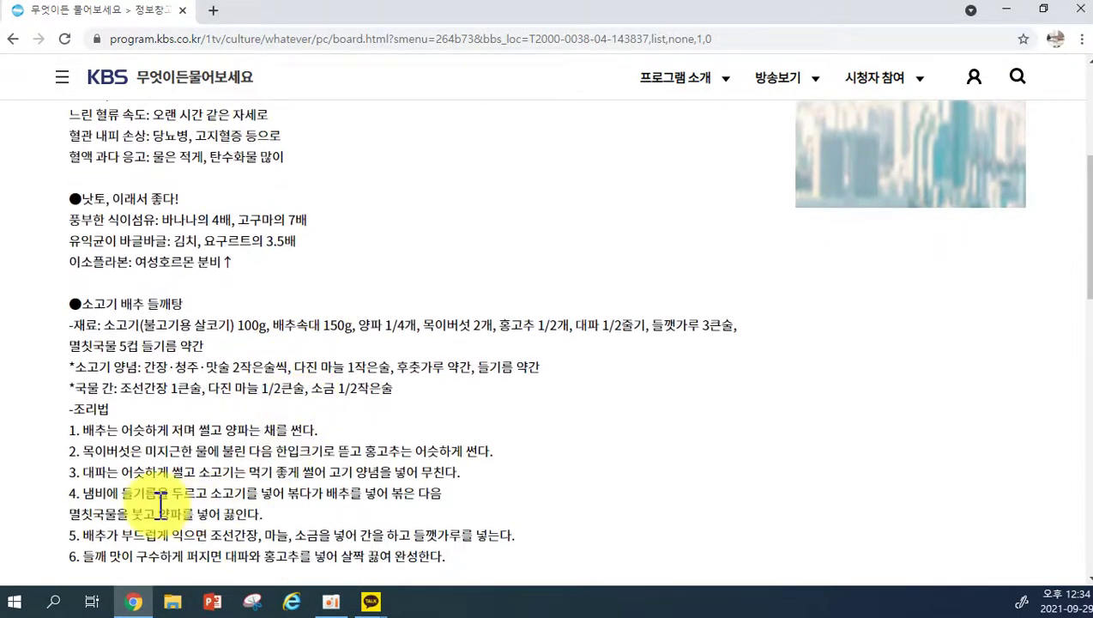
scroll(243, 185, down, 12)
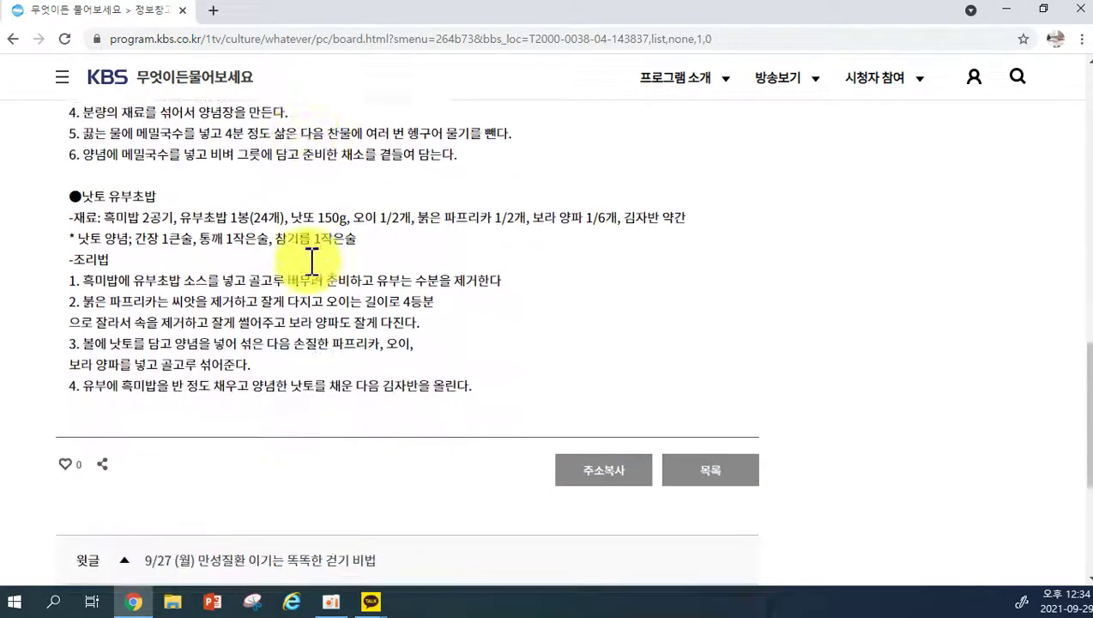
scroll(309, 260, up, 15)
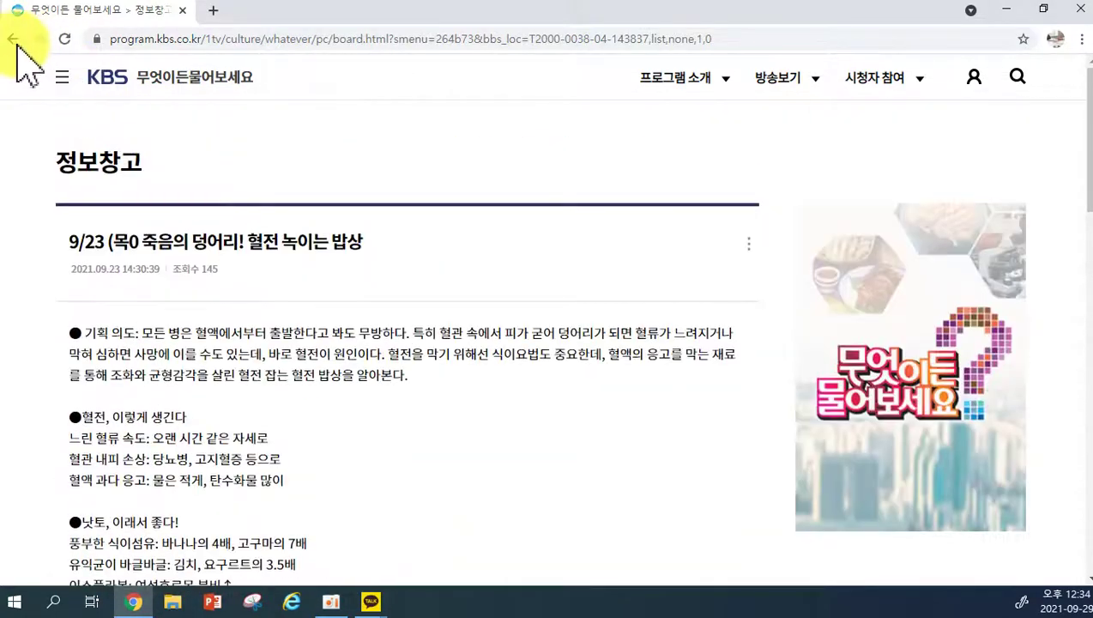
click(12, 39)
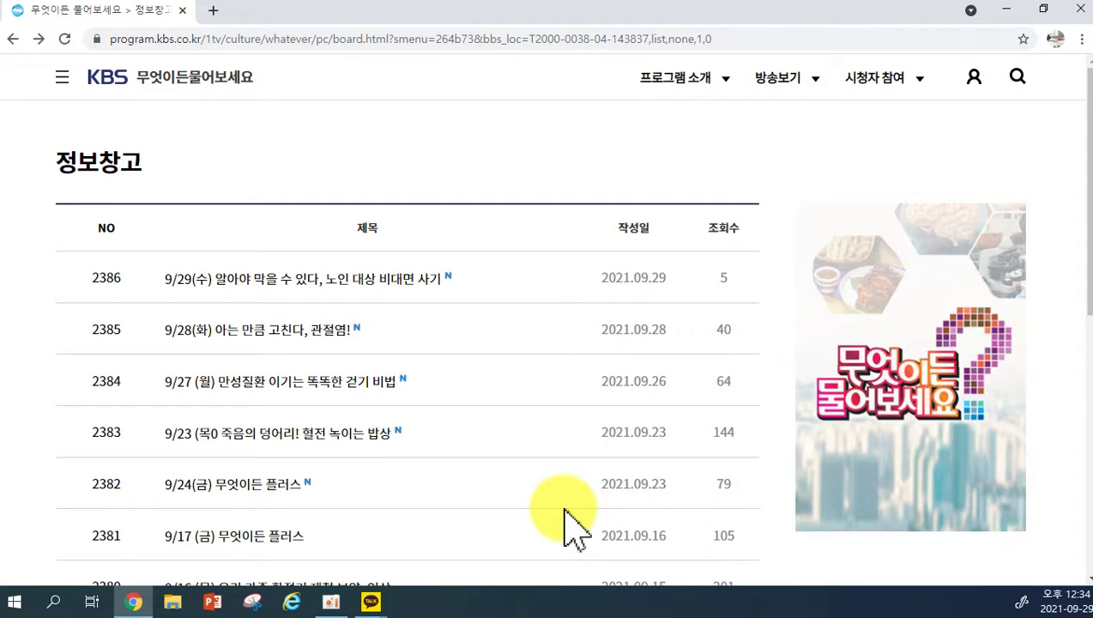
Check the 시청자 참여 dropdown, then close the Chrome window.
click(882, 91)
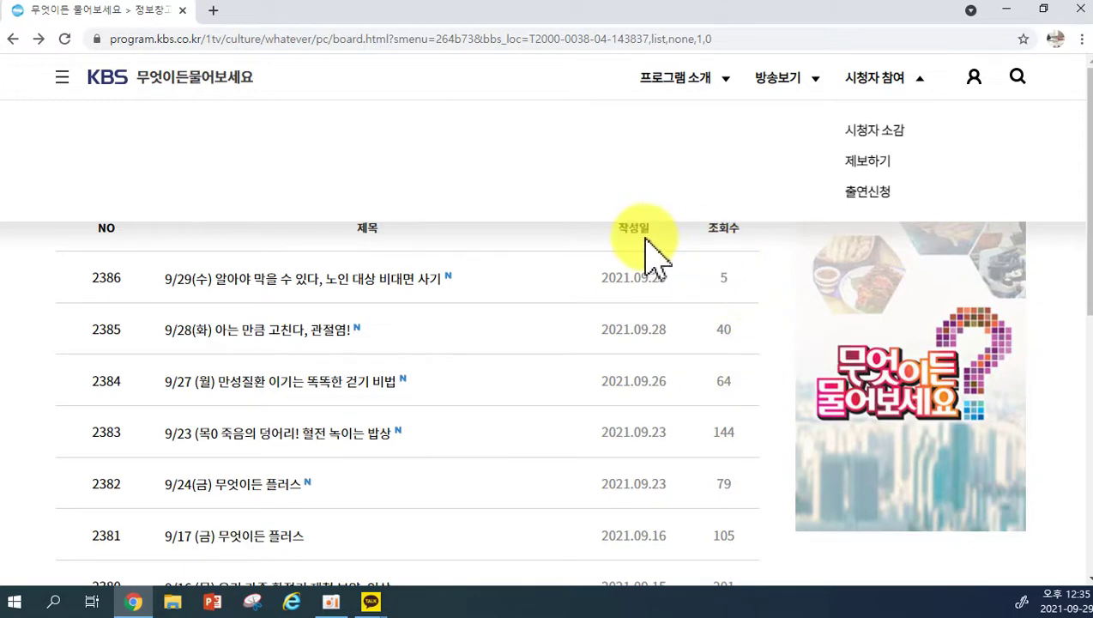
click(1079, 10)
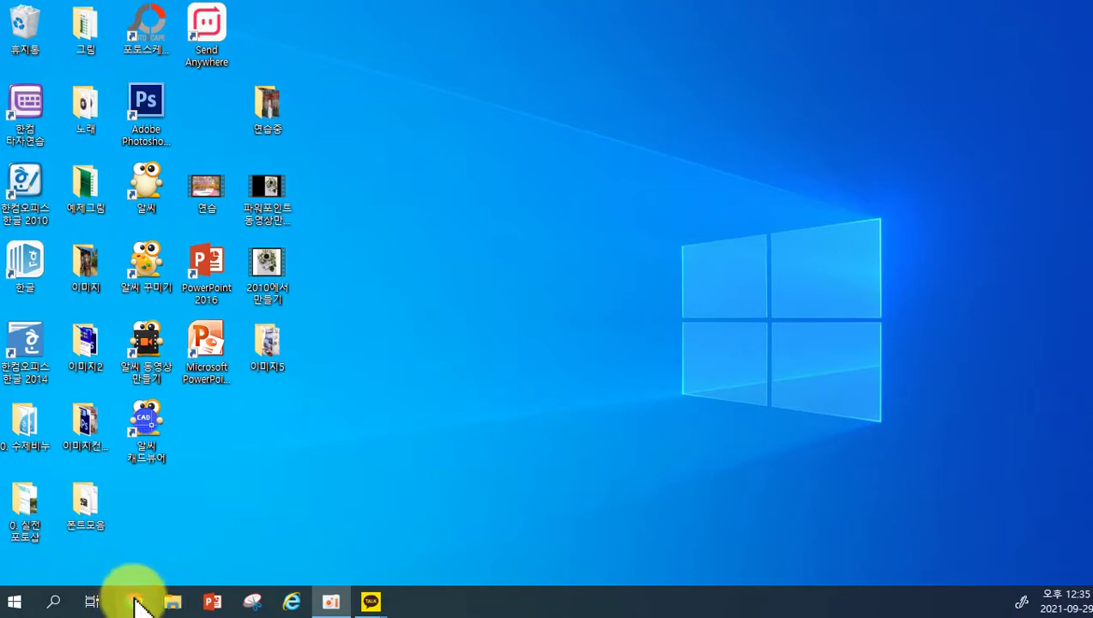
Launch Chrome, search Google for kbs, and open the official KBS site result.
click(136, 605)
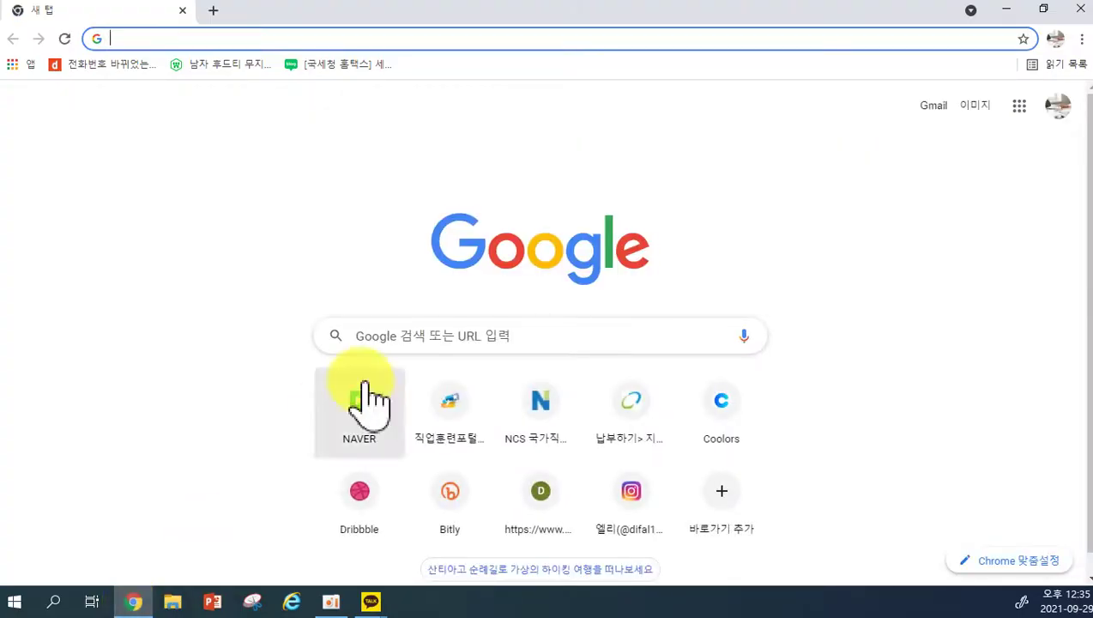
click(371, 335)
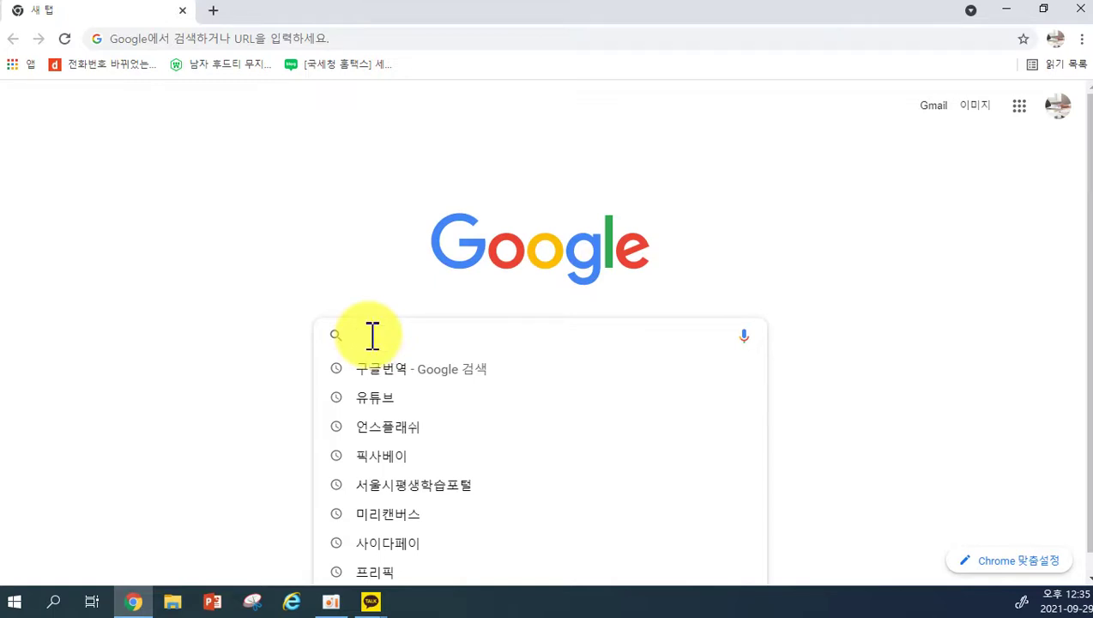
text(kbs)
key(Return)
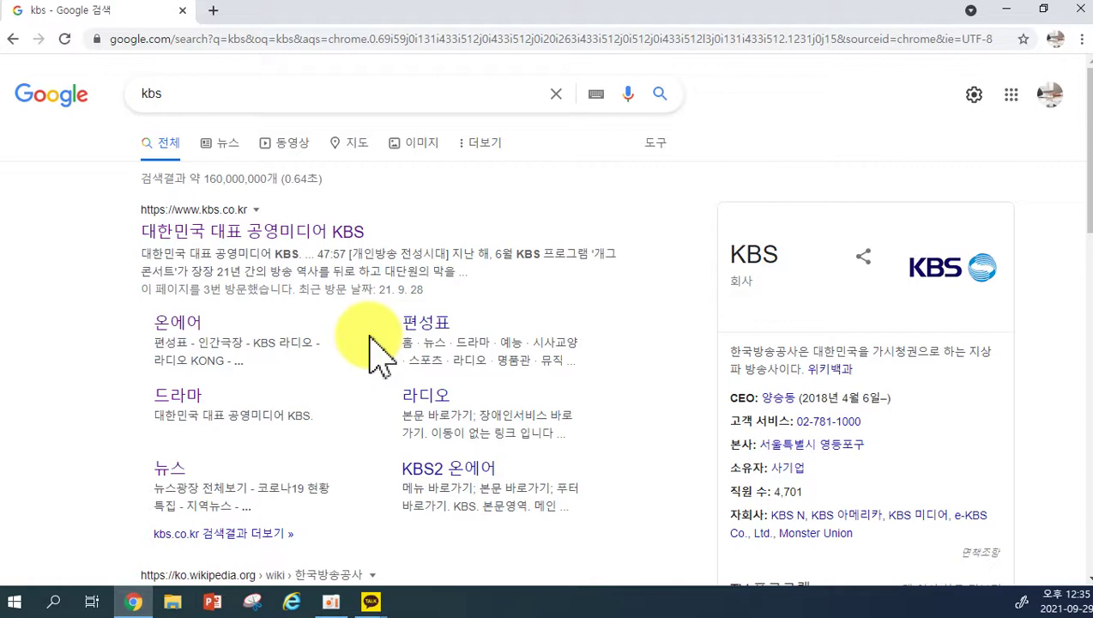
click(237, 234)
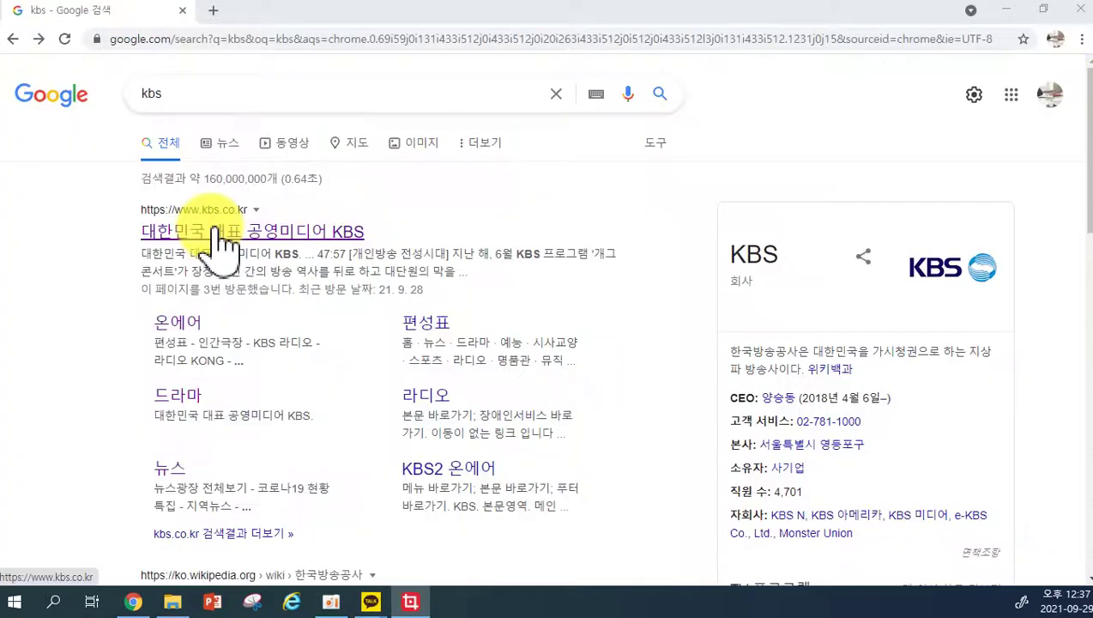
click(215, 244)
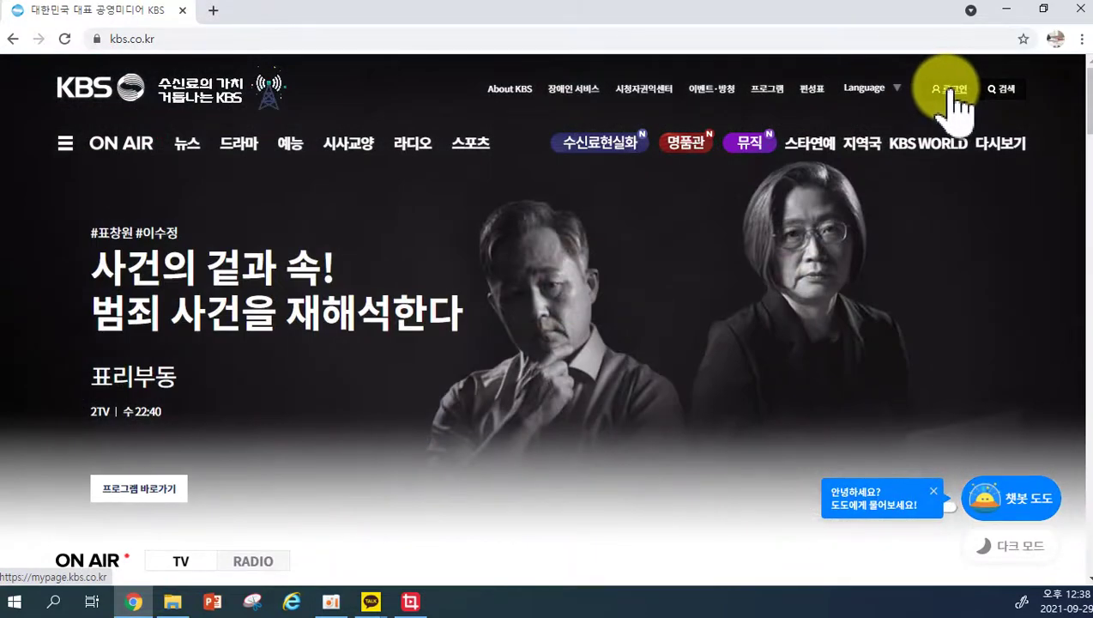
Go from the KBS 로그인 page to the 회원가입 sign-up page.
click(950, 89)
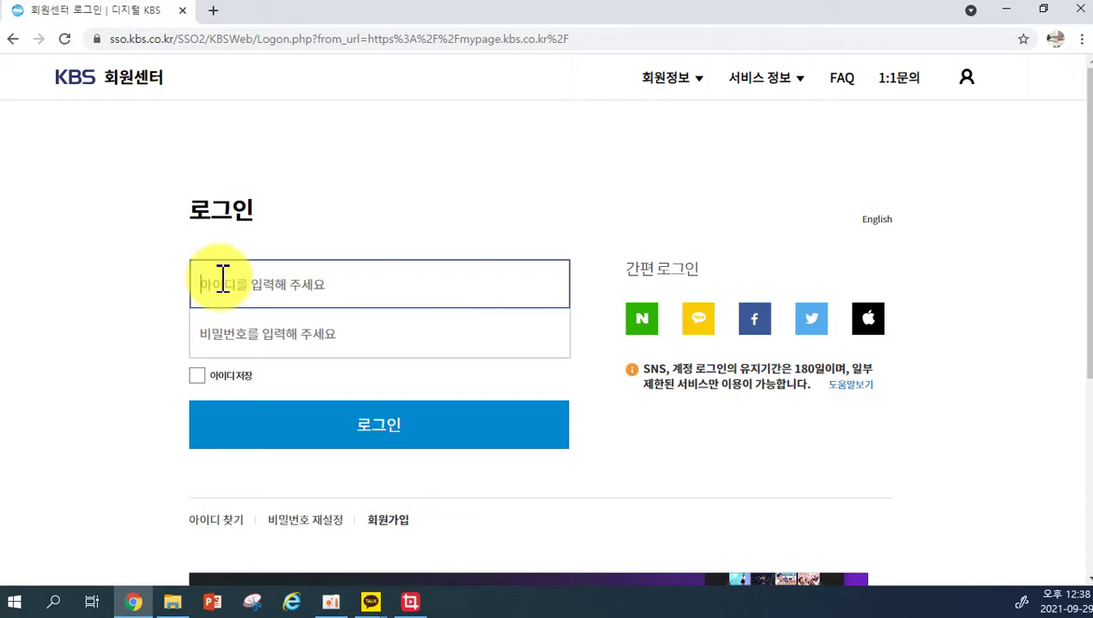
scroll(309, 275, down, 1)
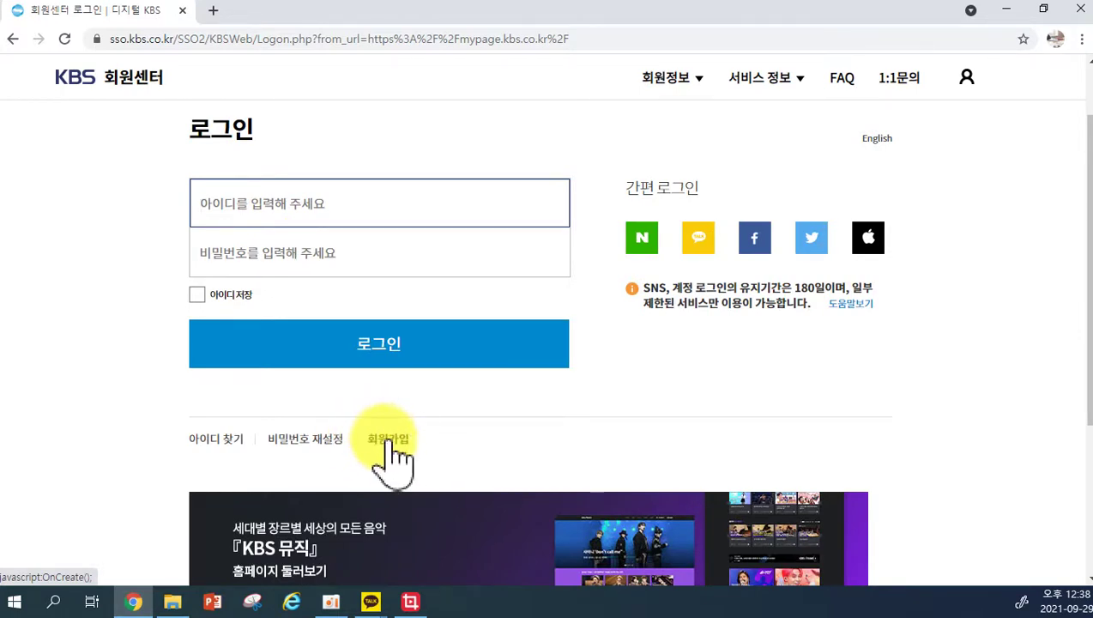
click(391, 451)
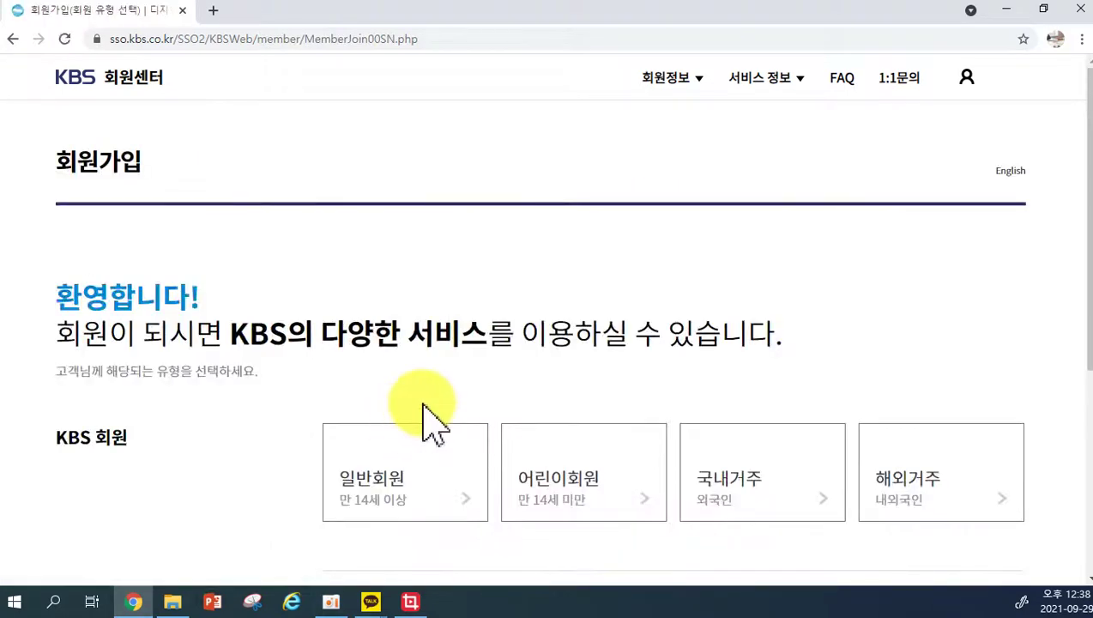
scroll(427, 422, down, 1)
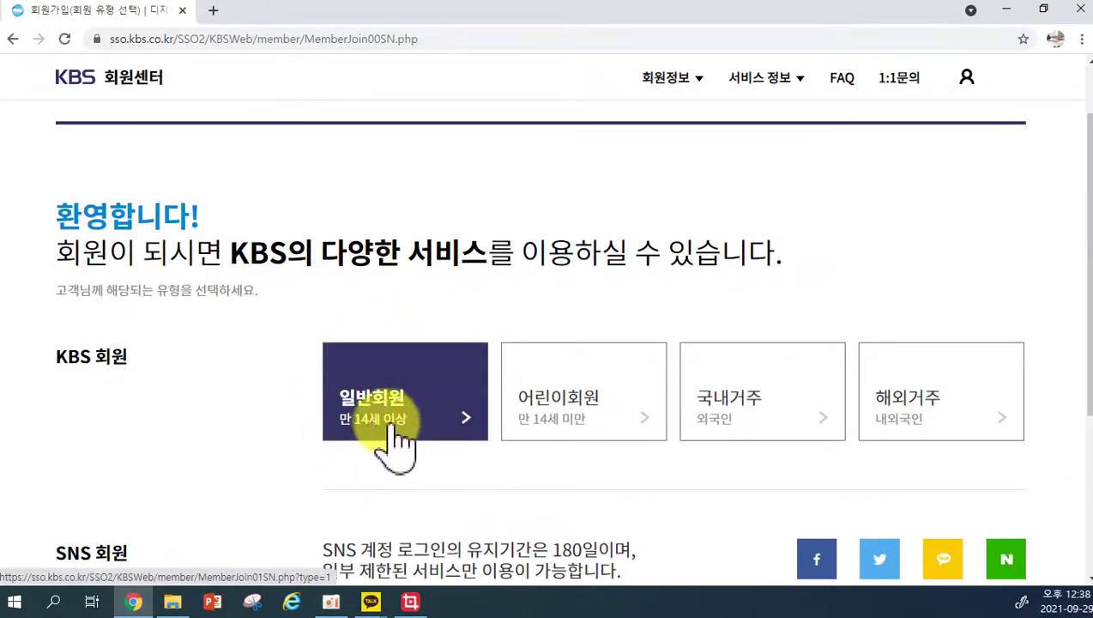
scroll(402, 356, down, 1)
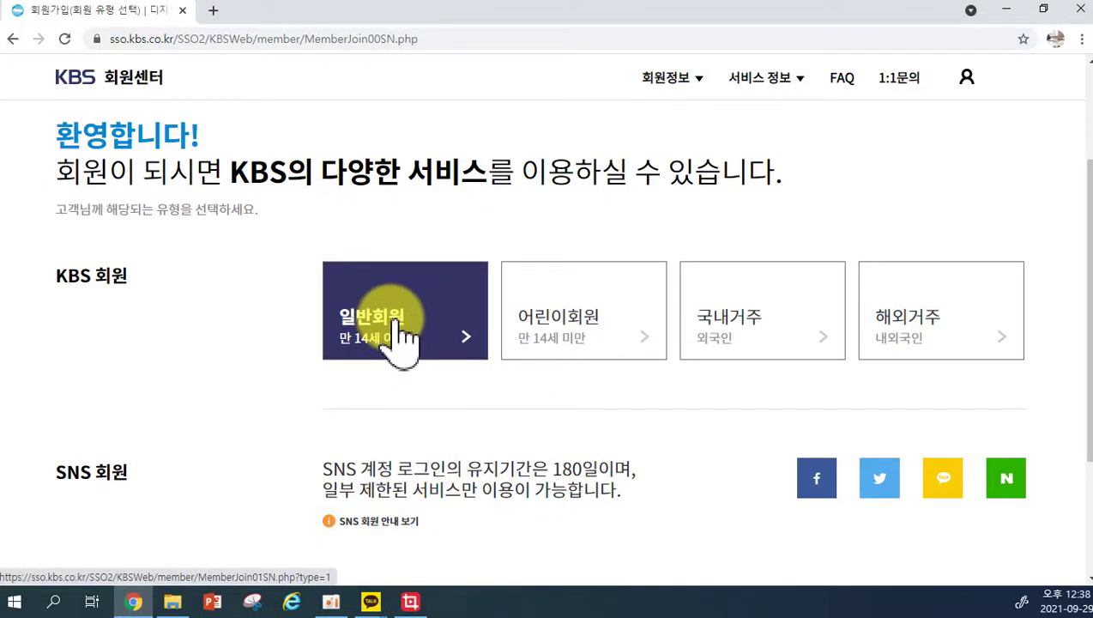
Choose 일반회원 (14 and over), tick 모두 동의합니다, and continue with 다음.
click(401, 330)
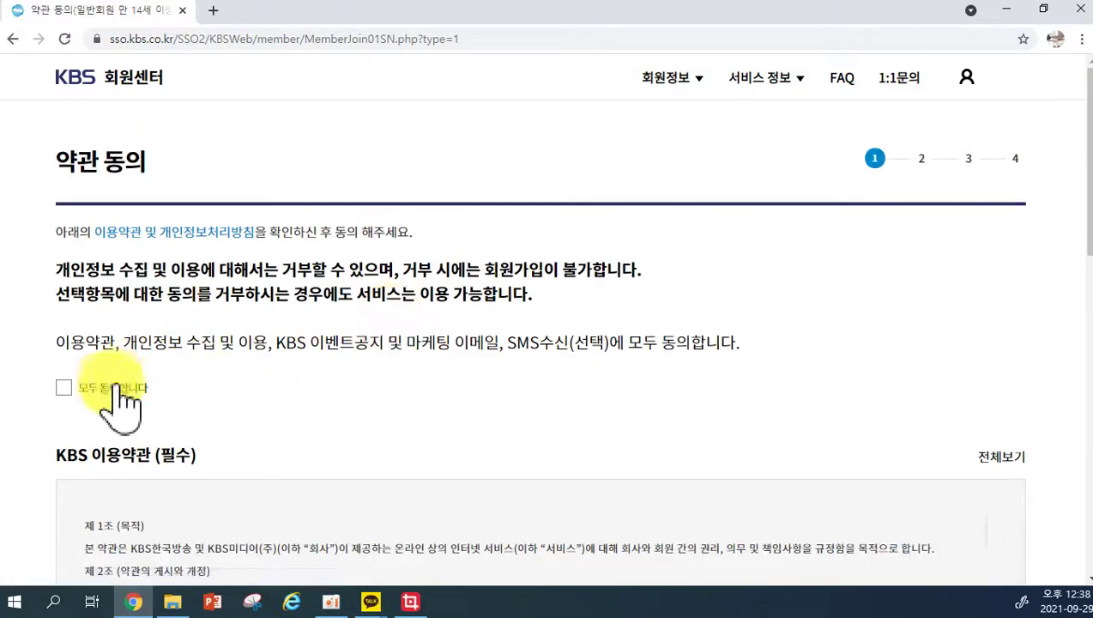
click(86, 388)
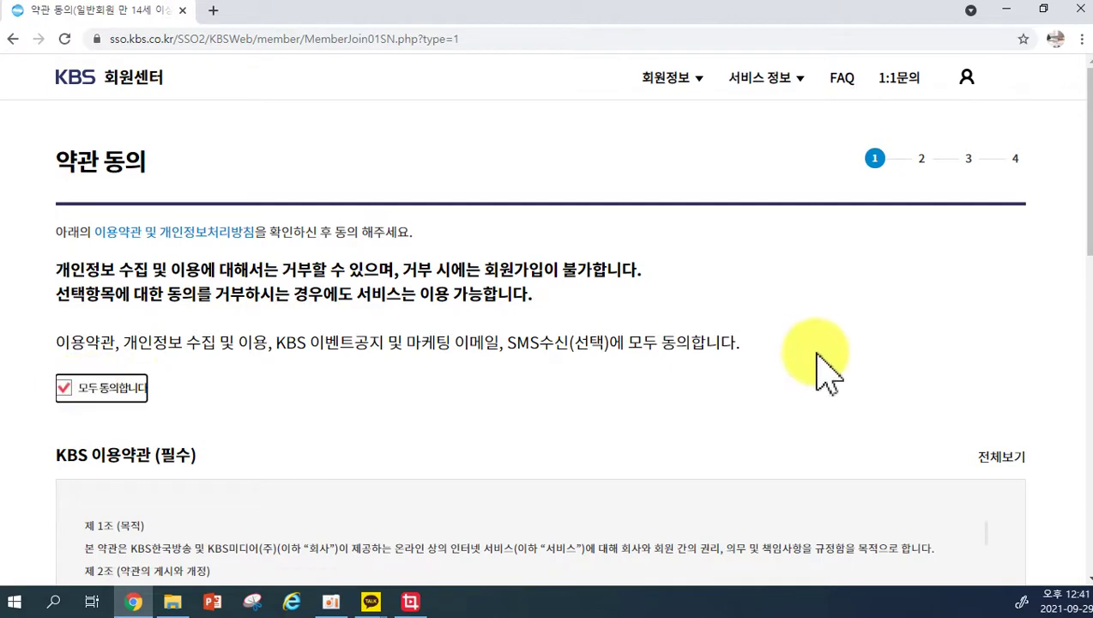
scroll(825, 371, down, 15)
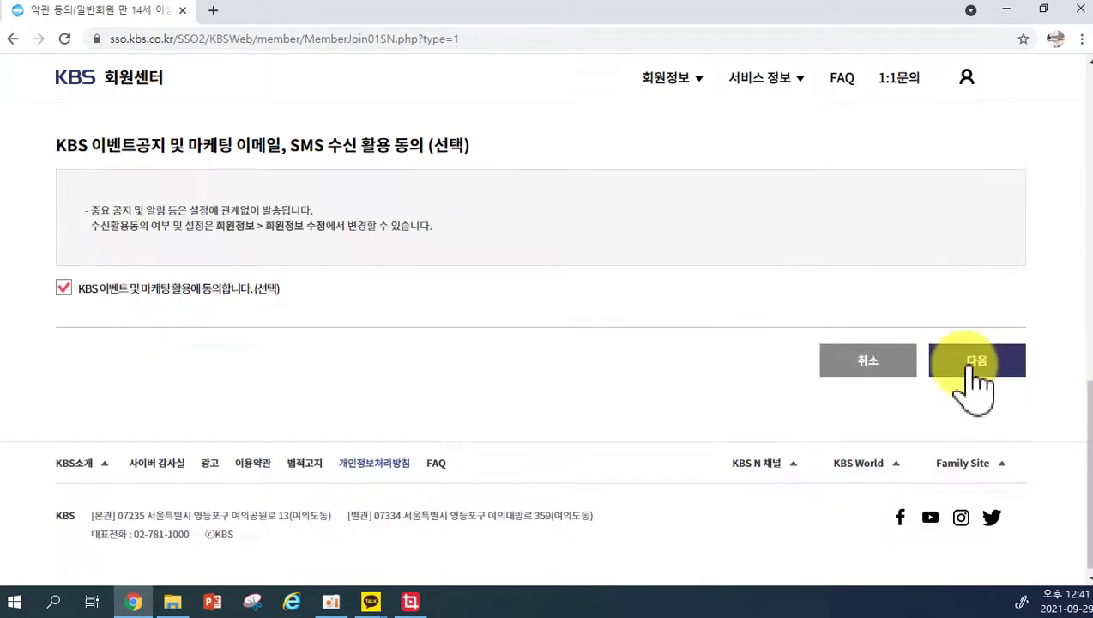
click(974, 362)
Choose 휴대폰 인증 with carrier KT, accept all four PASS agreements, and start verification.
click(762, 352)
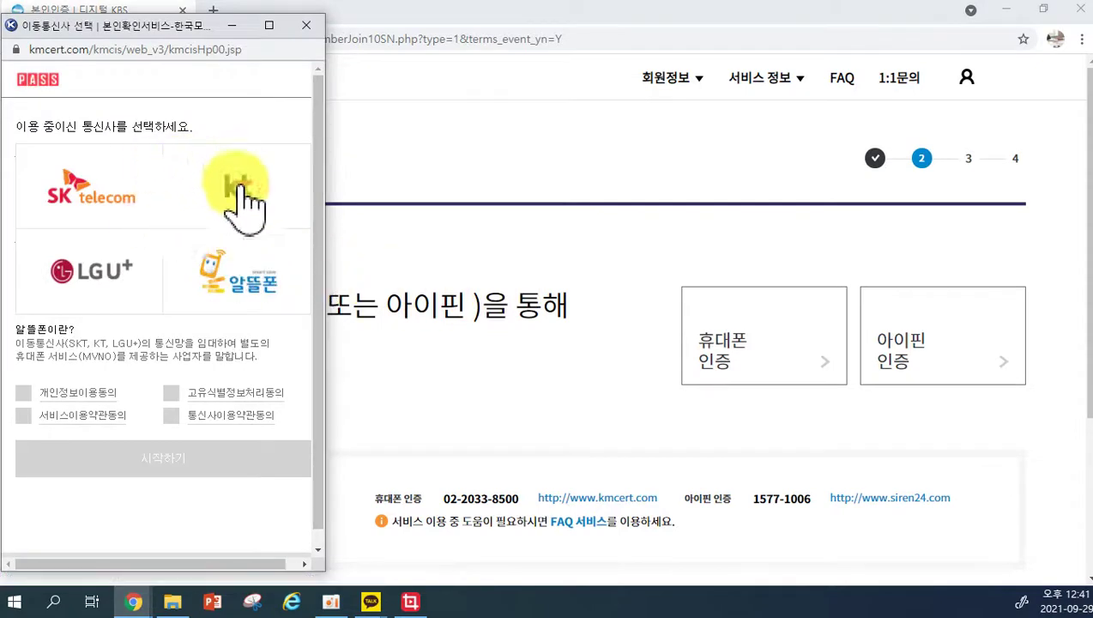
click(216, 197)
click(23, 392)
click(23, 415)
click(175, 393)
click(174, 415)
click(203, 474)
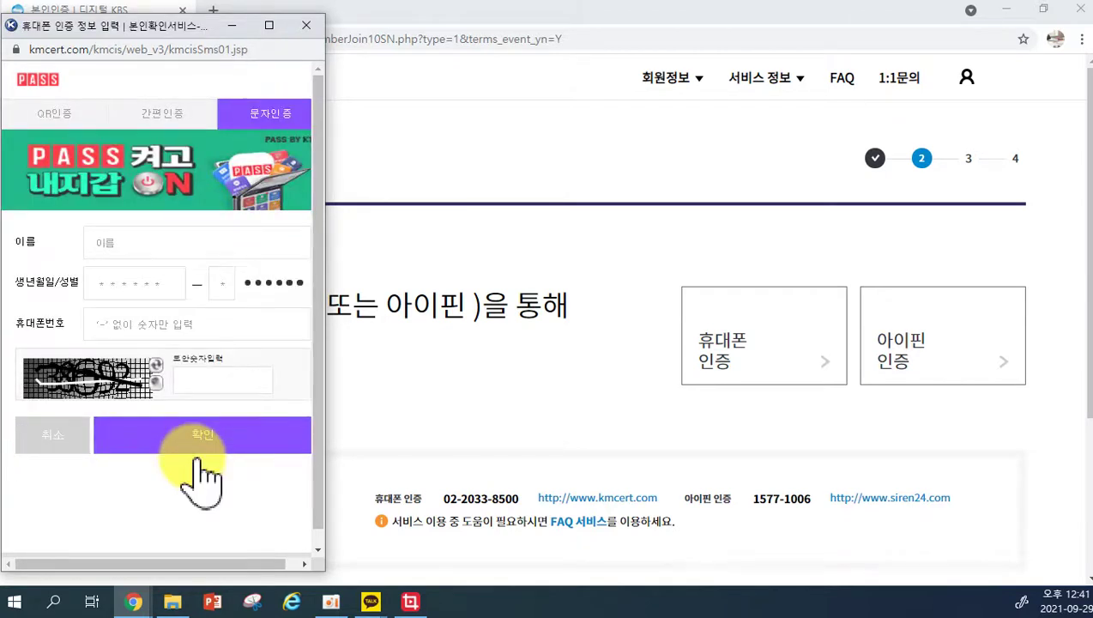
Fill in the user's name, birthdate, gender digit, phone number and security captcha, then submit and confirm.
click(135, 246)
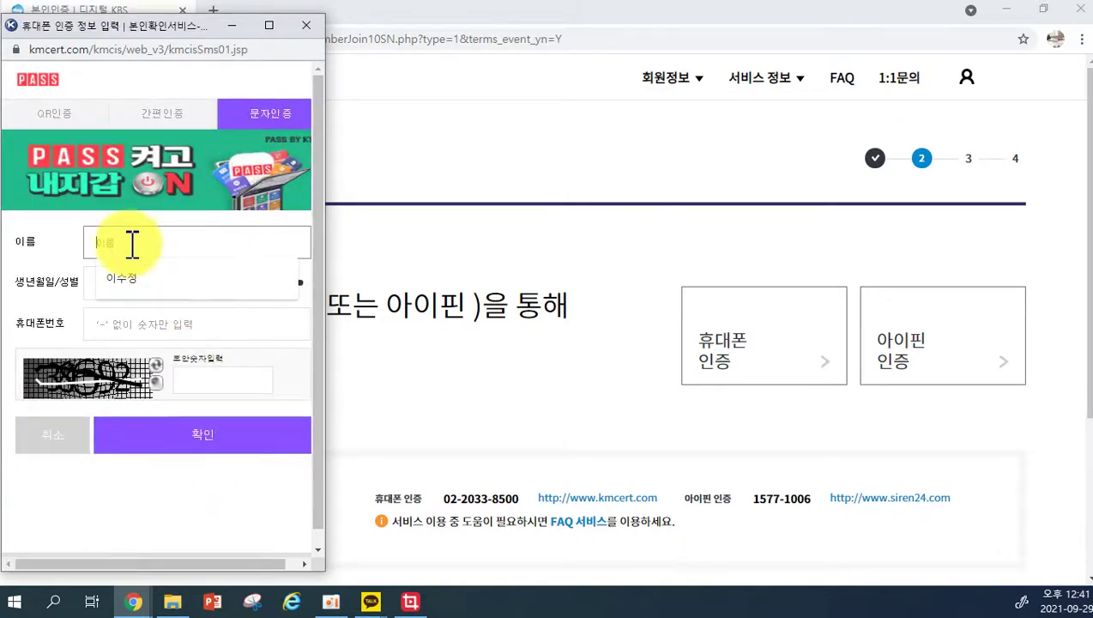
click(104, 281)
click(108, 286)
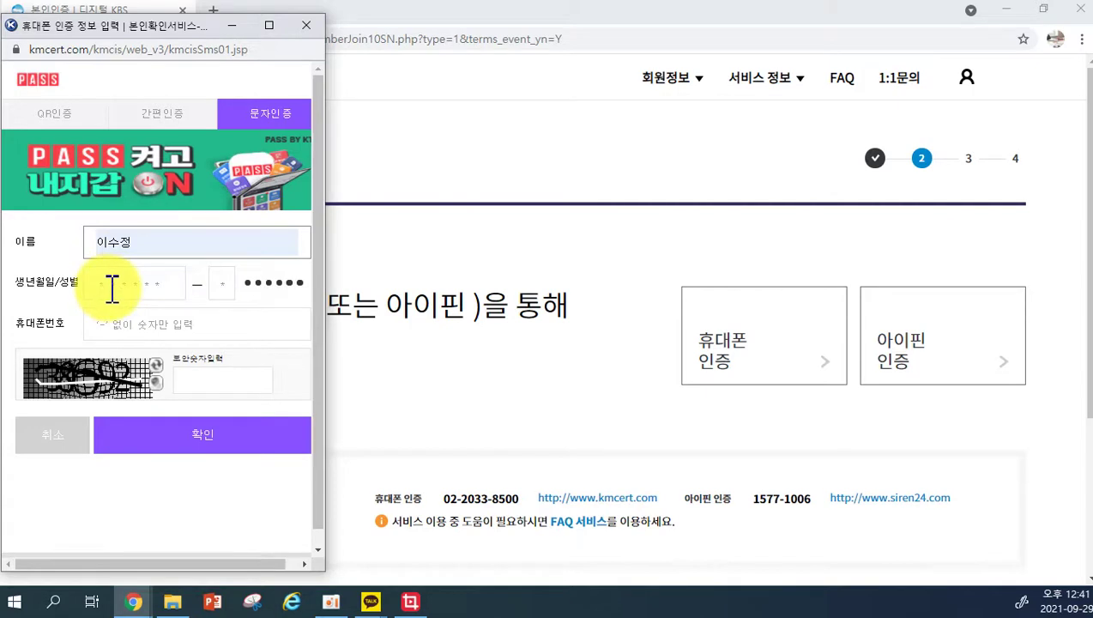
click(125, 319)
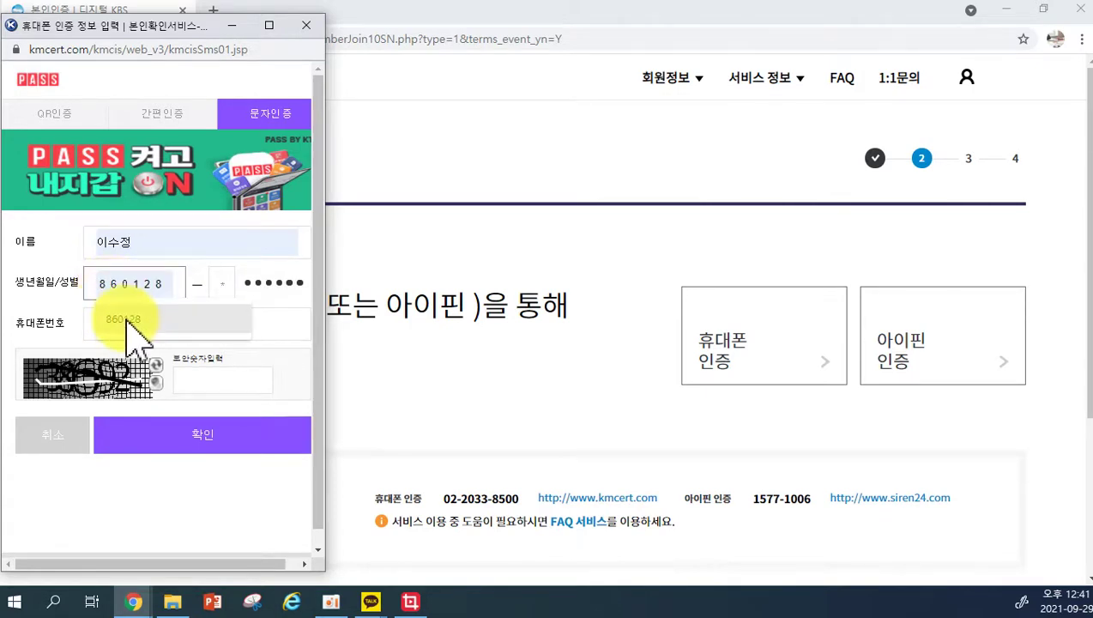
click(223, 286)
text(2)
click(171, 325)
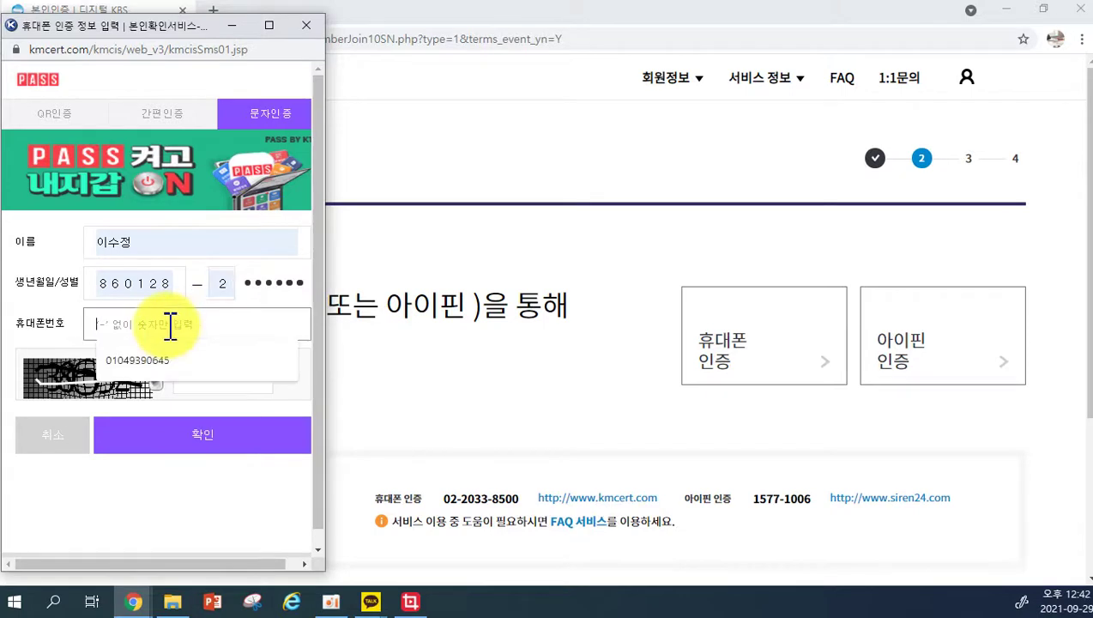
click(171, 360)
click(212, 381)
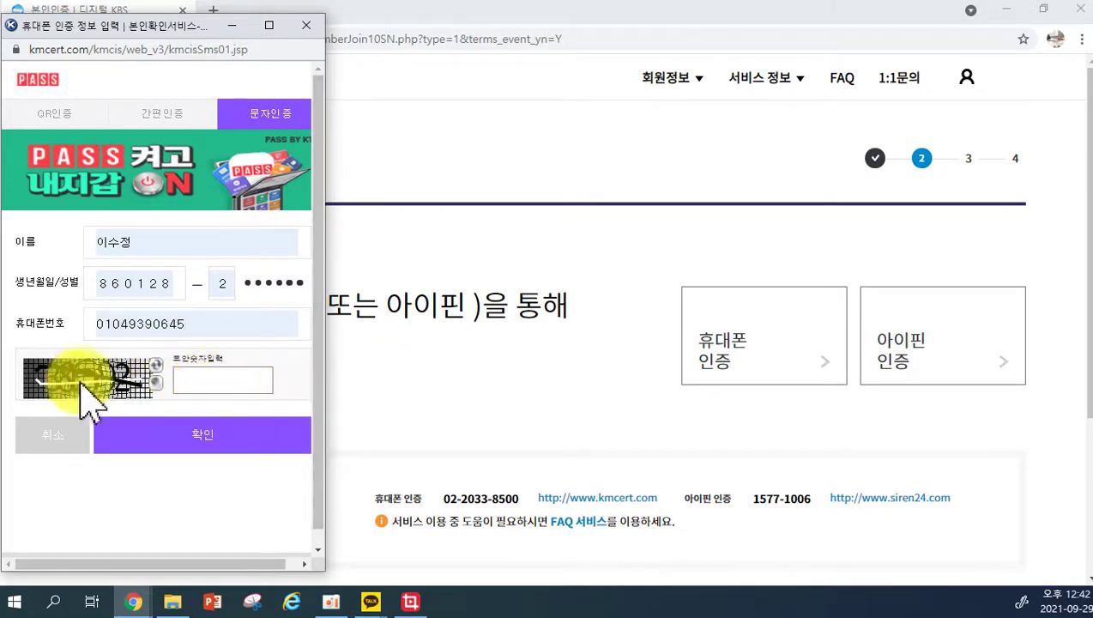
text(38692)
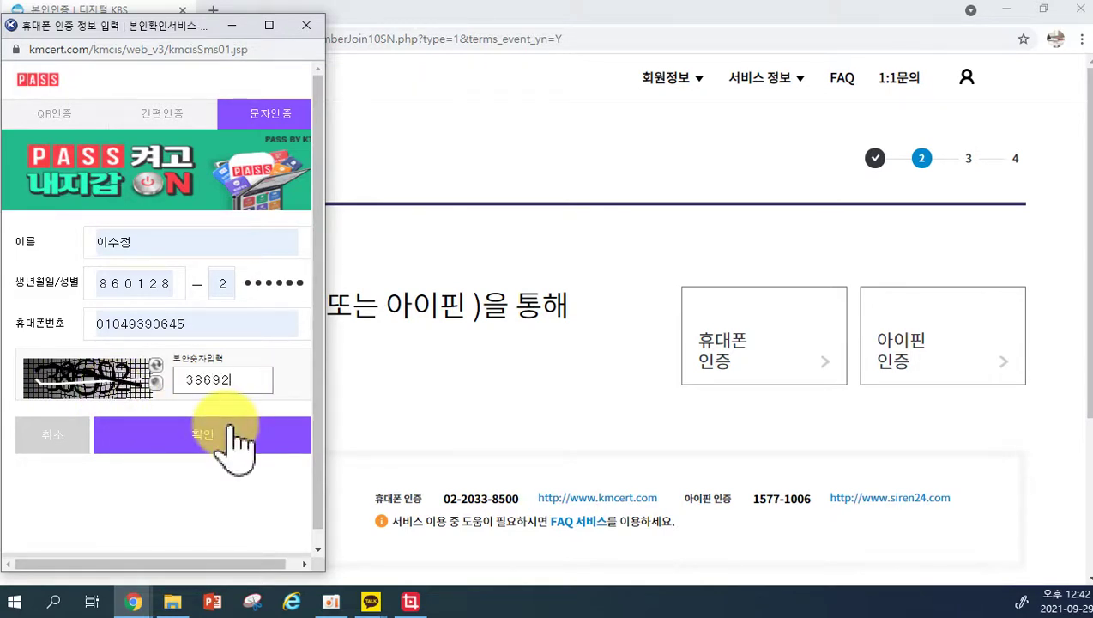
click(225, 464)
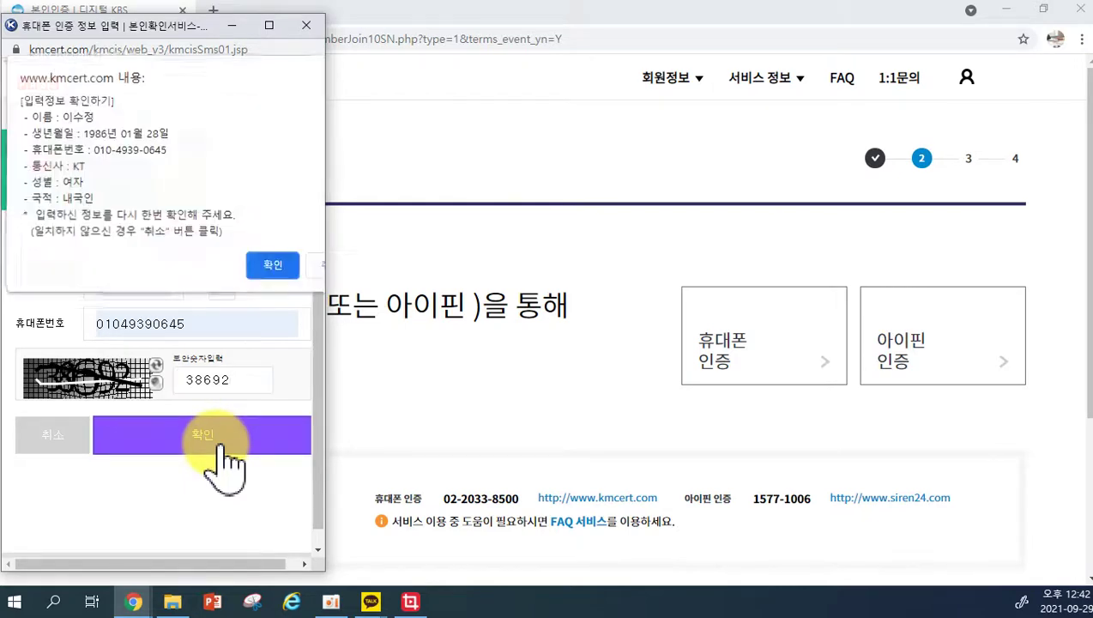
click(268, 262)
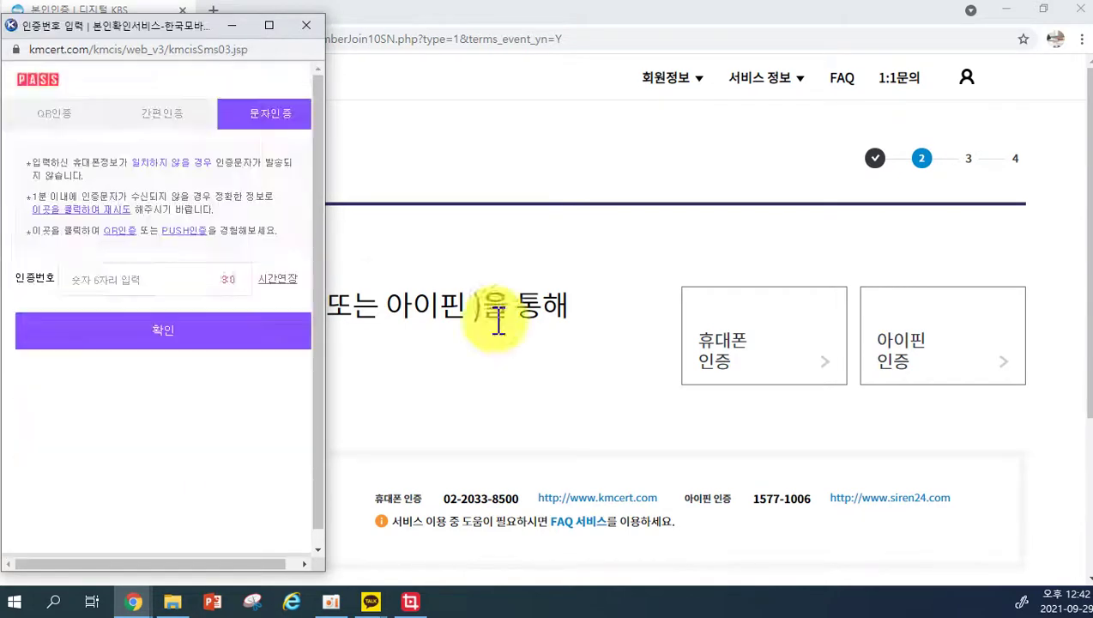